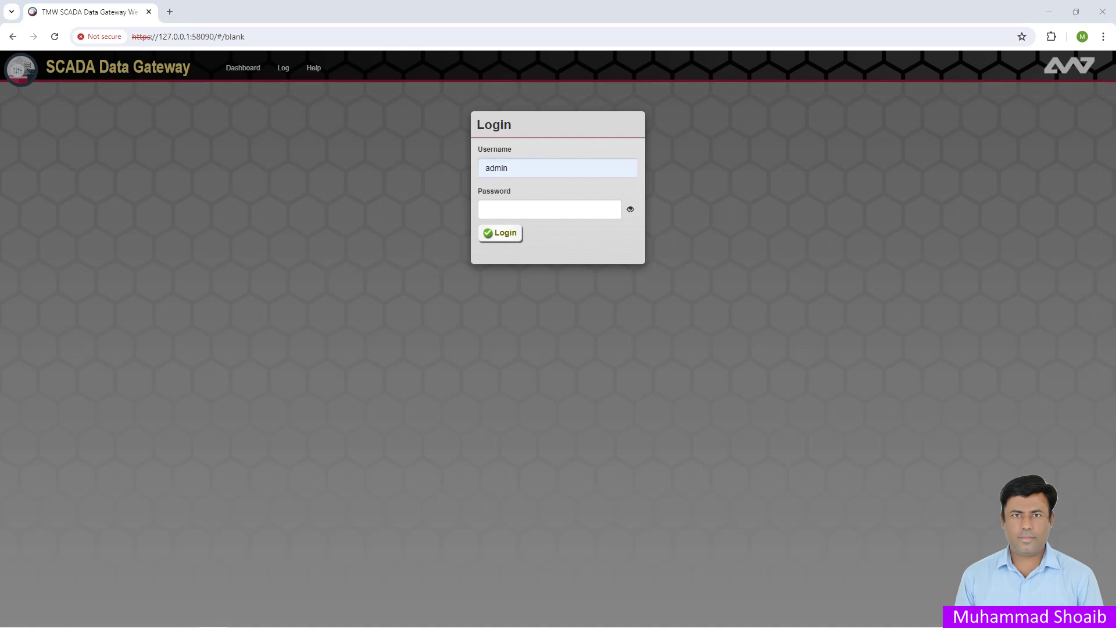
# Step: Log in to the gateway with the admin account by entering the account password
pyautogui.click(548, 209)
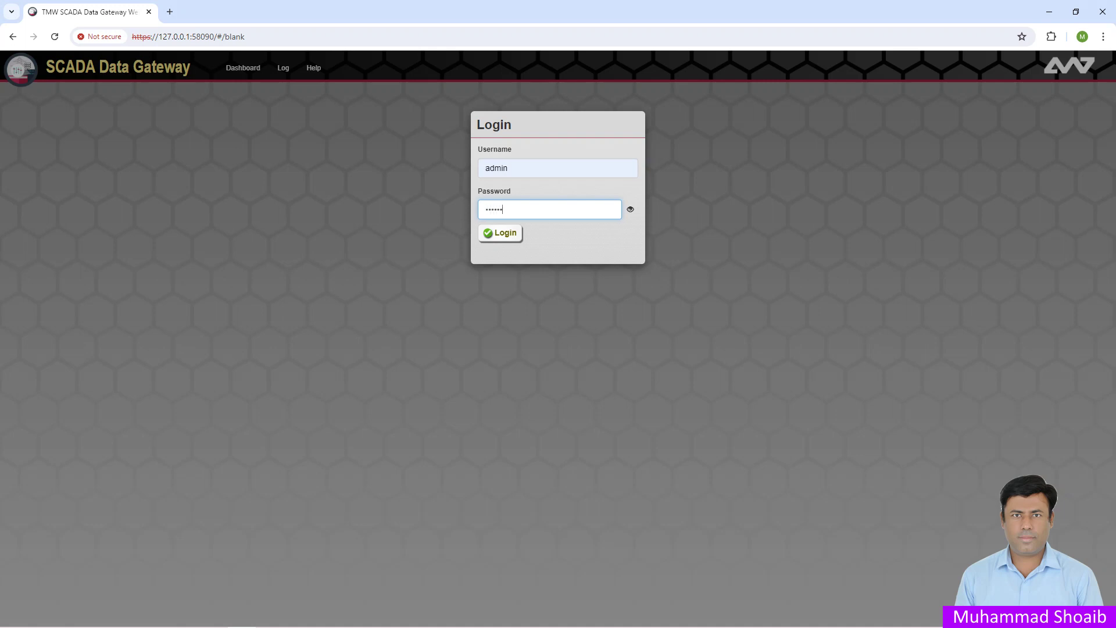
pyautogui.click(500, 233)
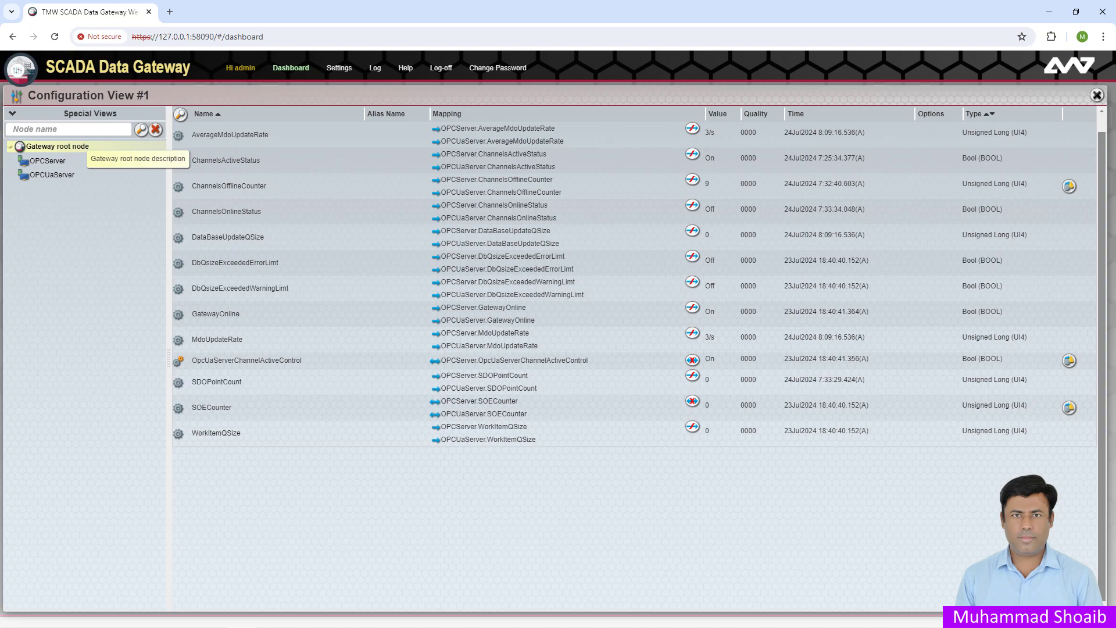
# Step: Add a TCP channel master to the gateway root node with protocol type MMB and alias name ModbusM1
pyautogui.rightClick(75, 147)
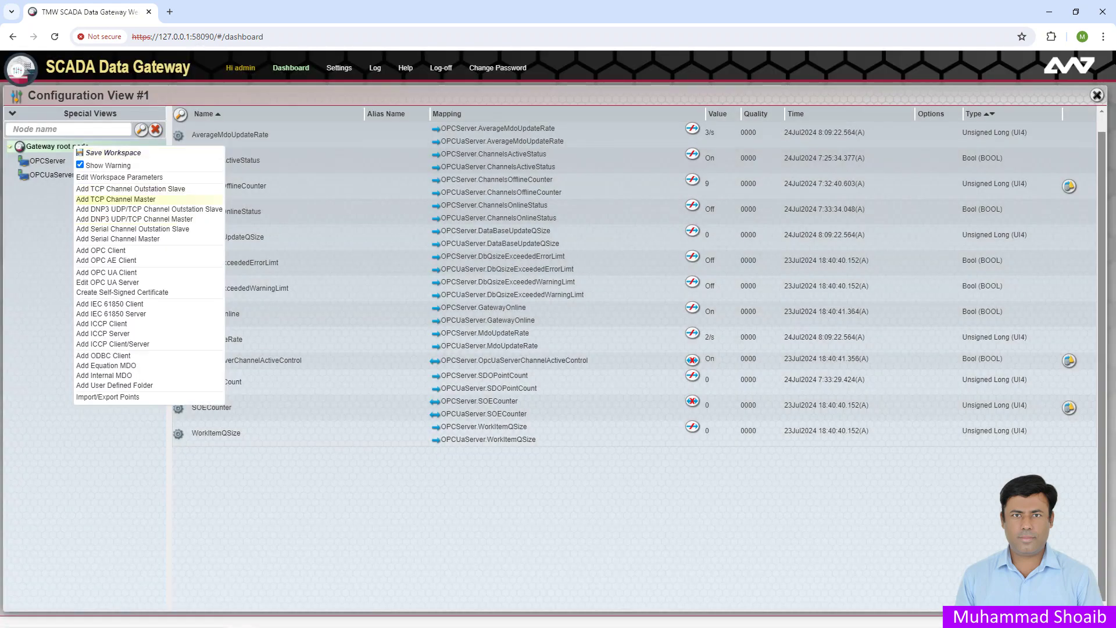
pyautogui.click(116, 199)
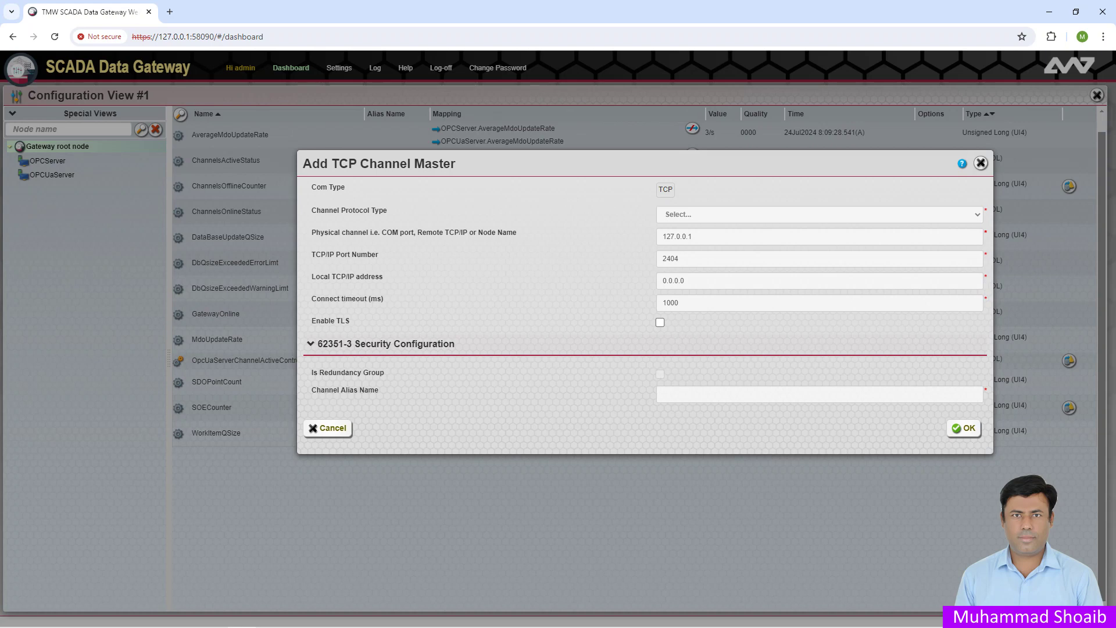
pyautogui.click(819, 214)
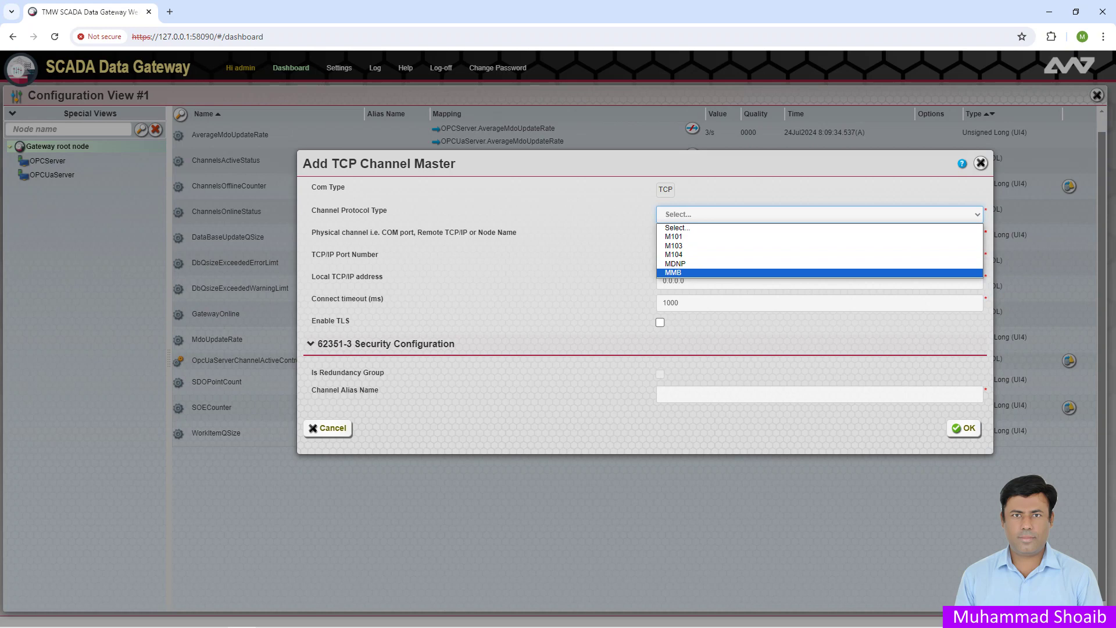
pyautogui.click(672, 272)
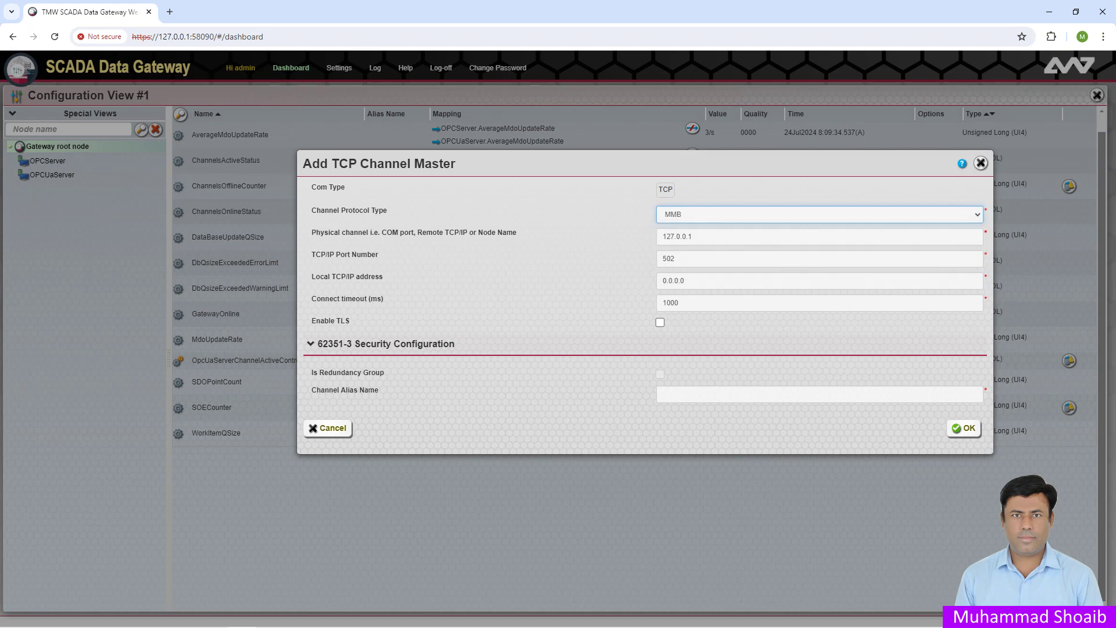
pyautogui.click(663, 394)
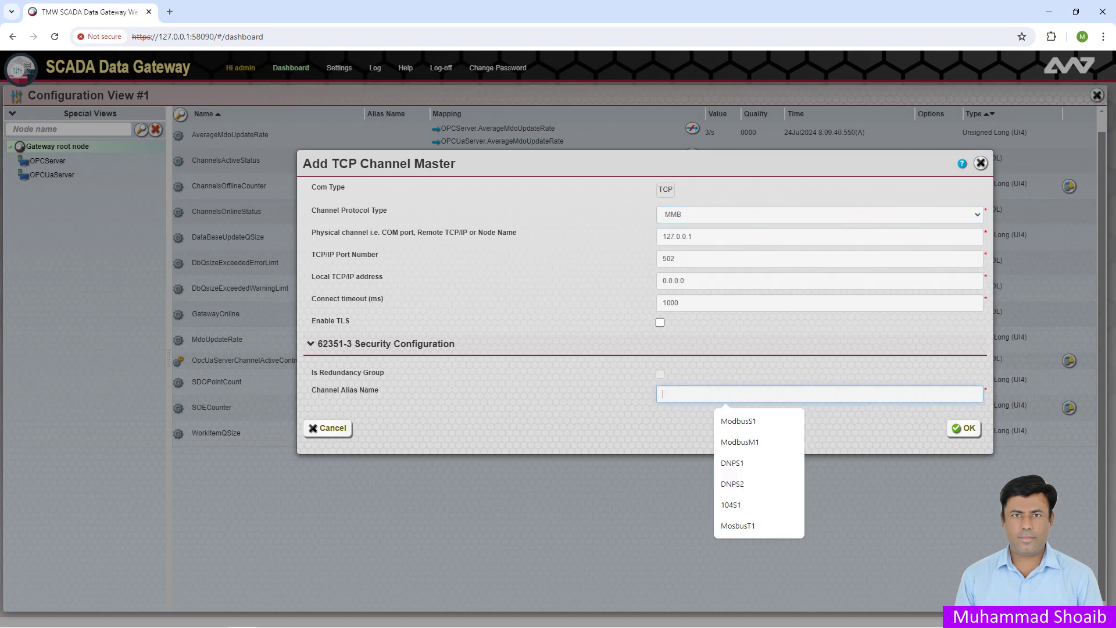
pyautogui.press('Down')
pyautogui.press('Down')
pyautogui.press('Return')
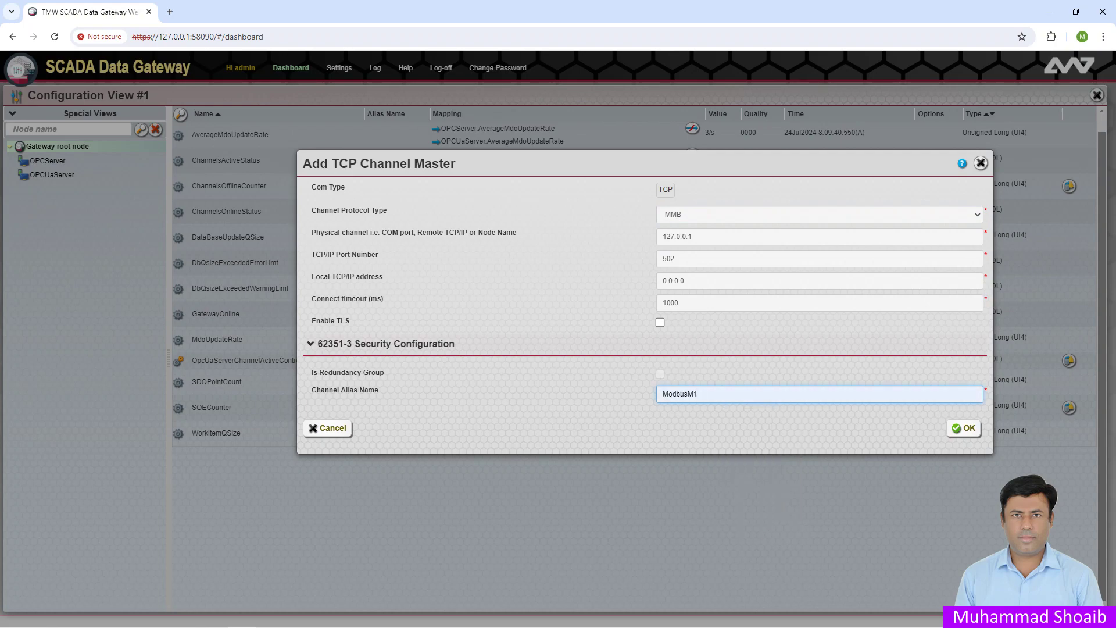
pyautogui.click(964, 427)
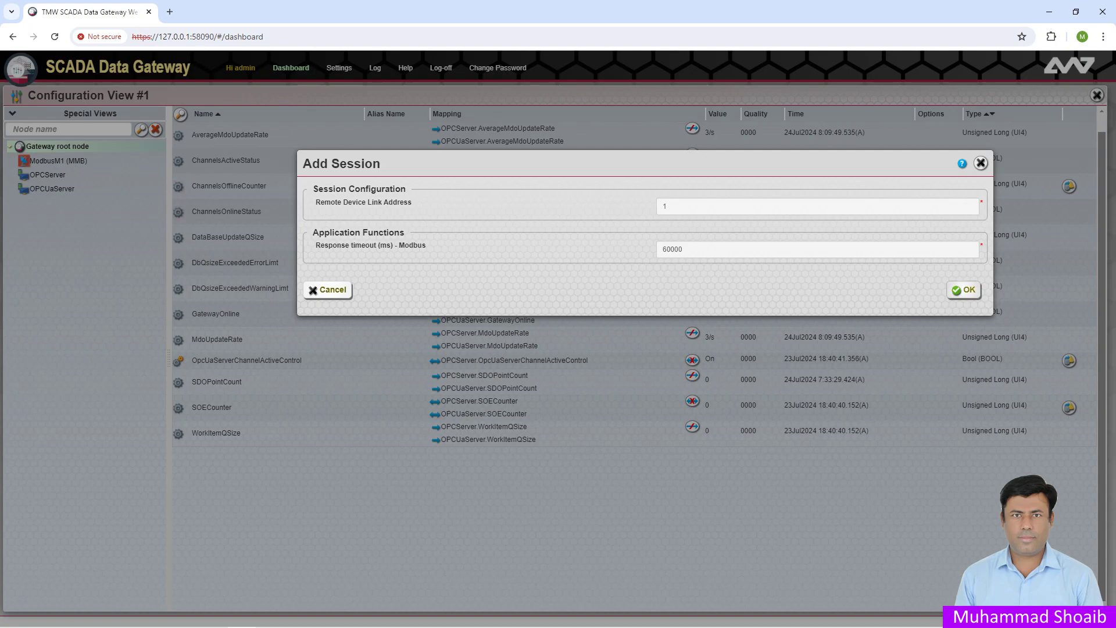
# Step: Create the ModbusM1 session with remote device link address 1 and add the T4 (Holding Register) data type to it
pyautogui.click(963, 289)
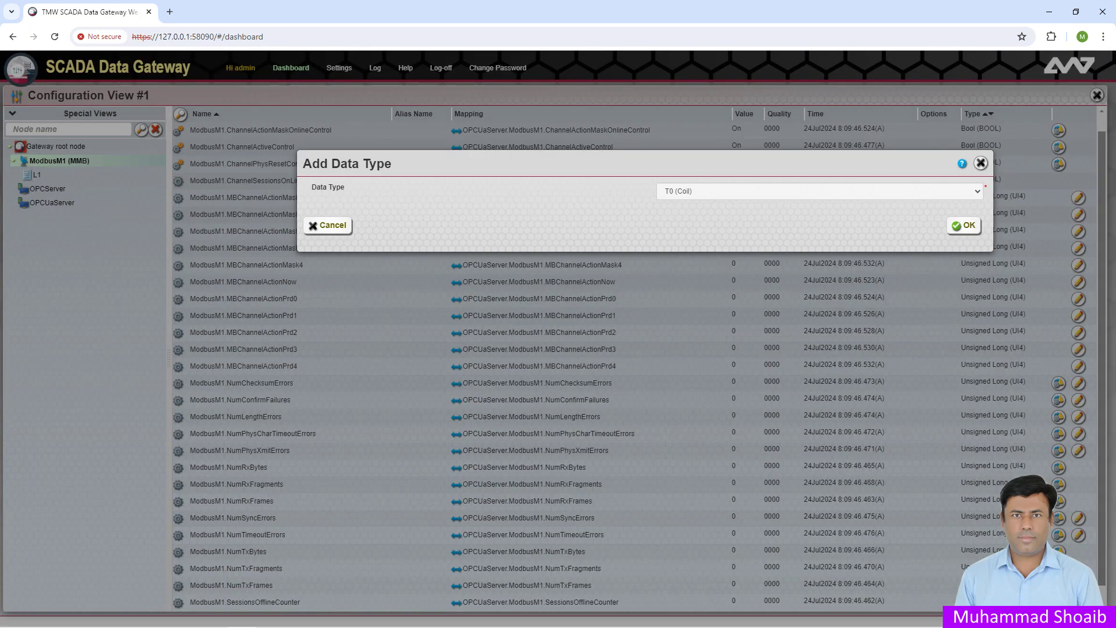
pyautogui.click(818, 191)
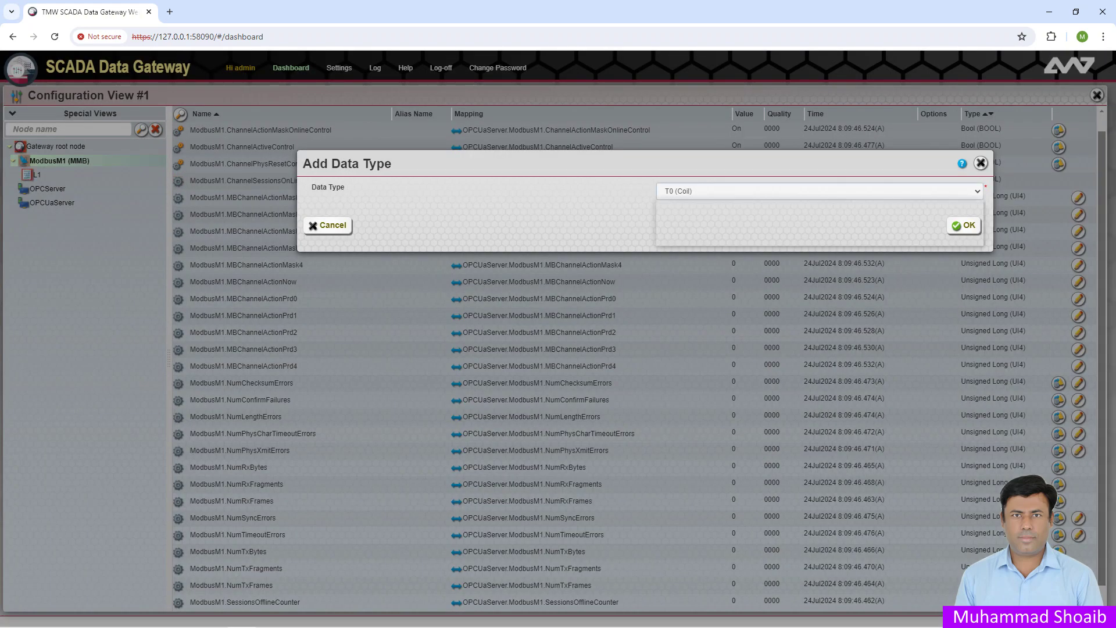
pyautogui.click(819, 240)
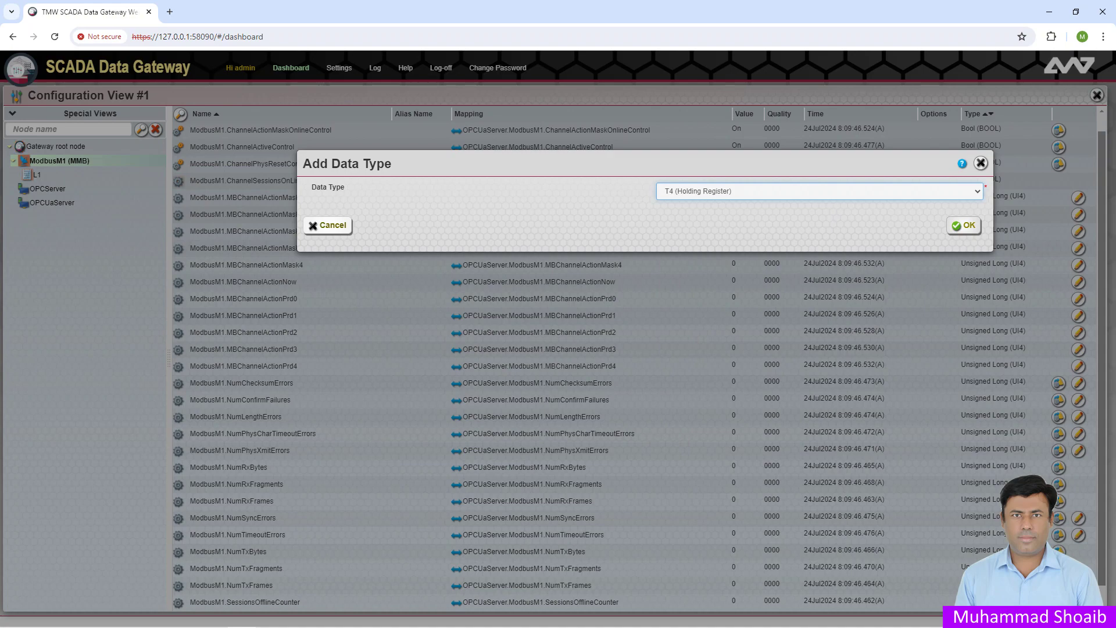
pyautogui.click(964, 225)
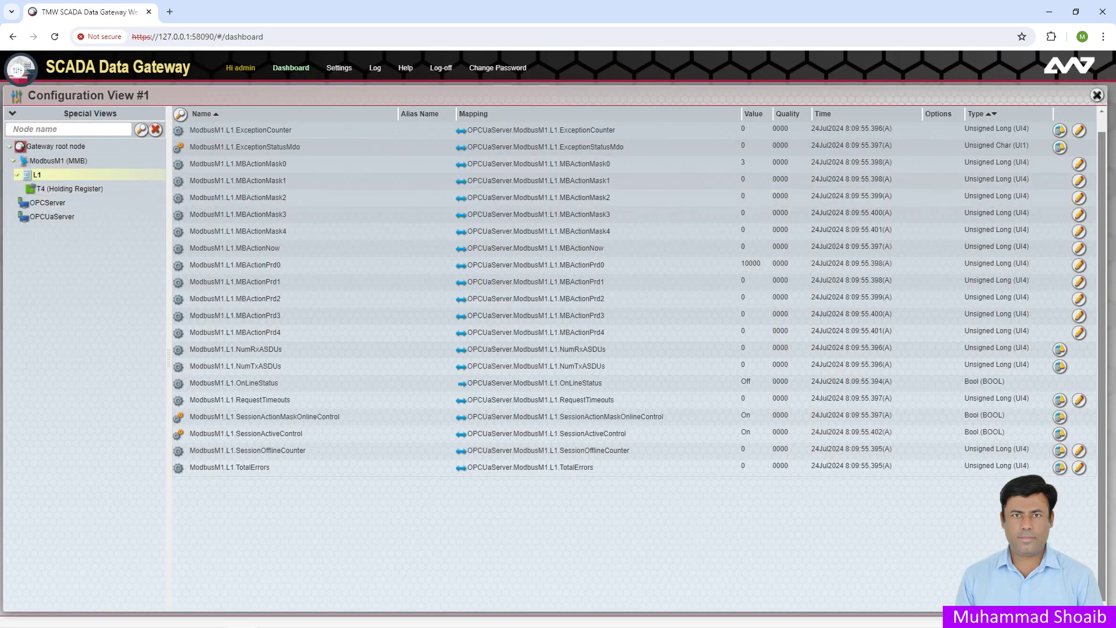
# Step: Add the T0 (Coil) data type to session L1
pyautogui.click(37, 174)
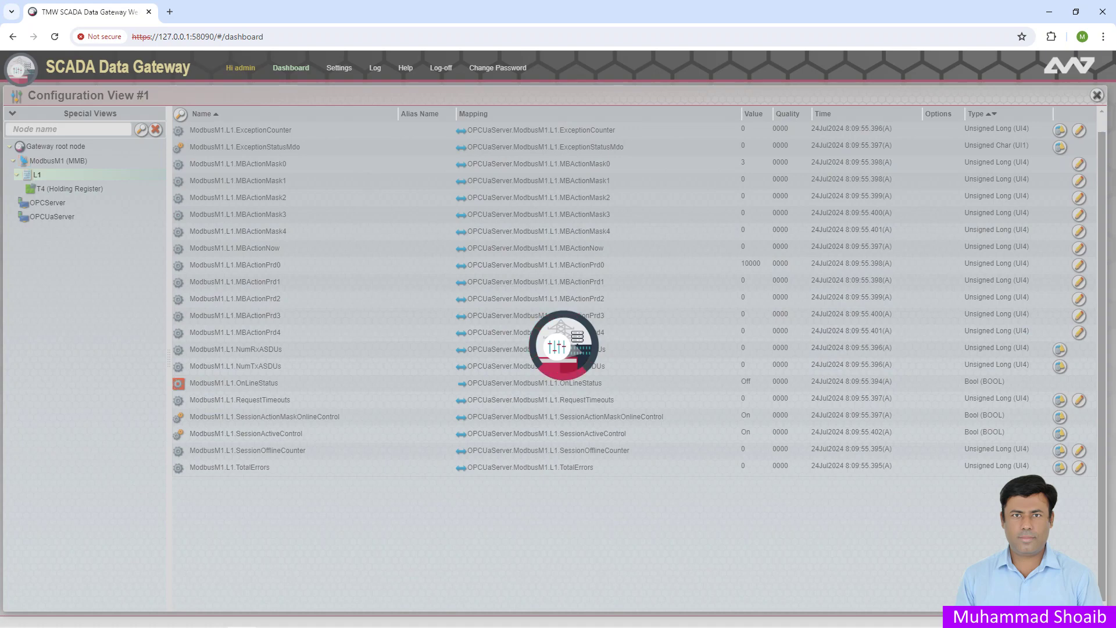
pyautogui.rightClick(37, 174)
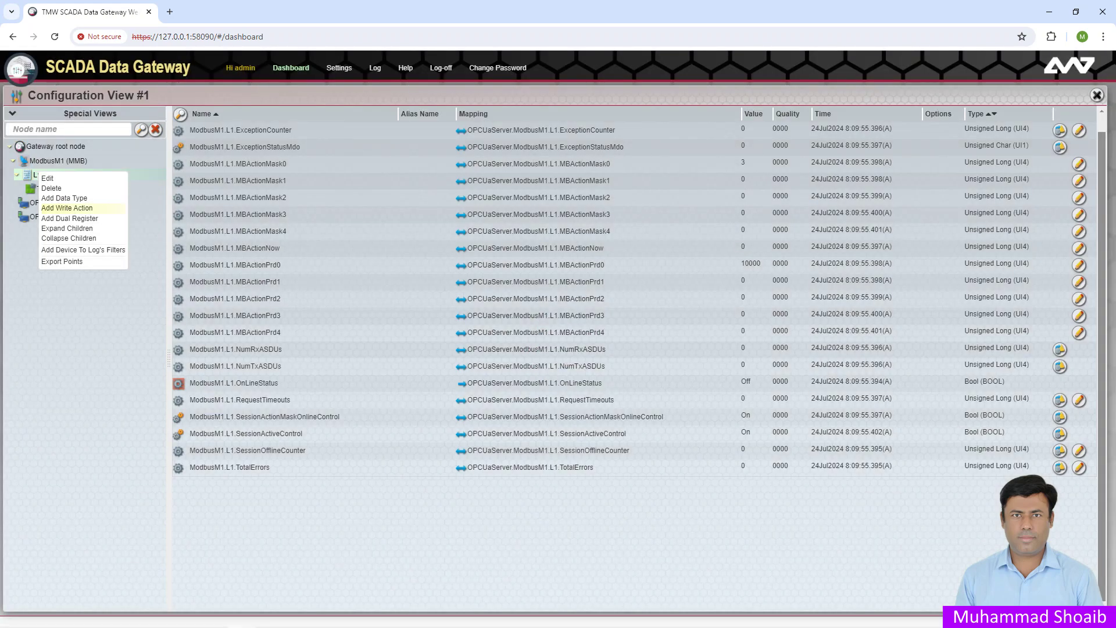
pyautogui.click(64, 197)
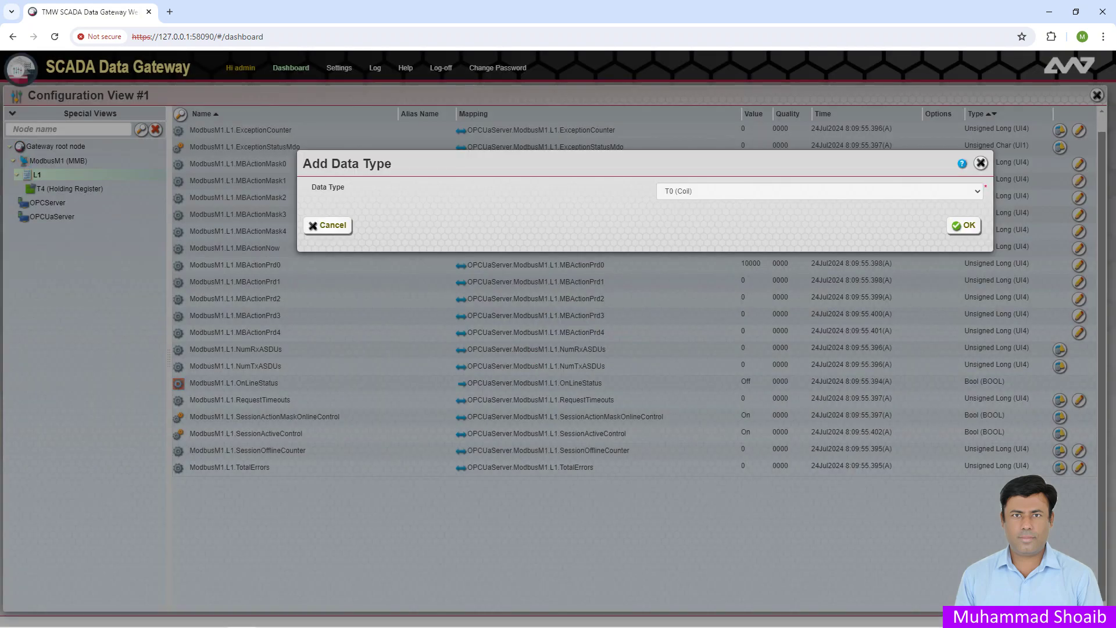
pyautogui.click(964, 226)
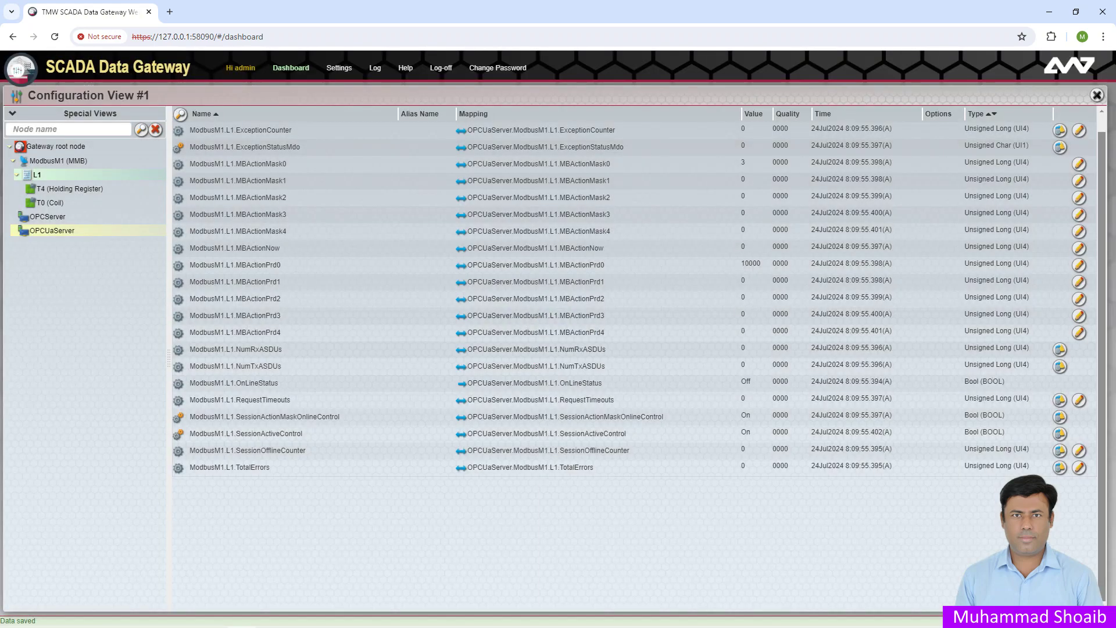
# Step: Configure MBActionMask0 of session L1 to read all coils and all holding registers with an action period of 10000 ms
pyautogui.click(36, 174)
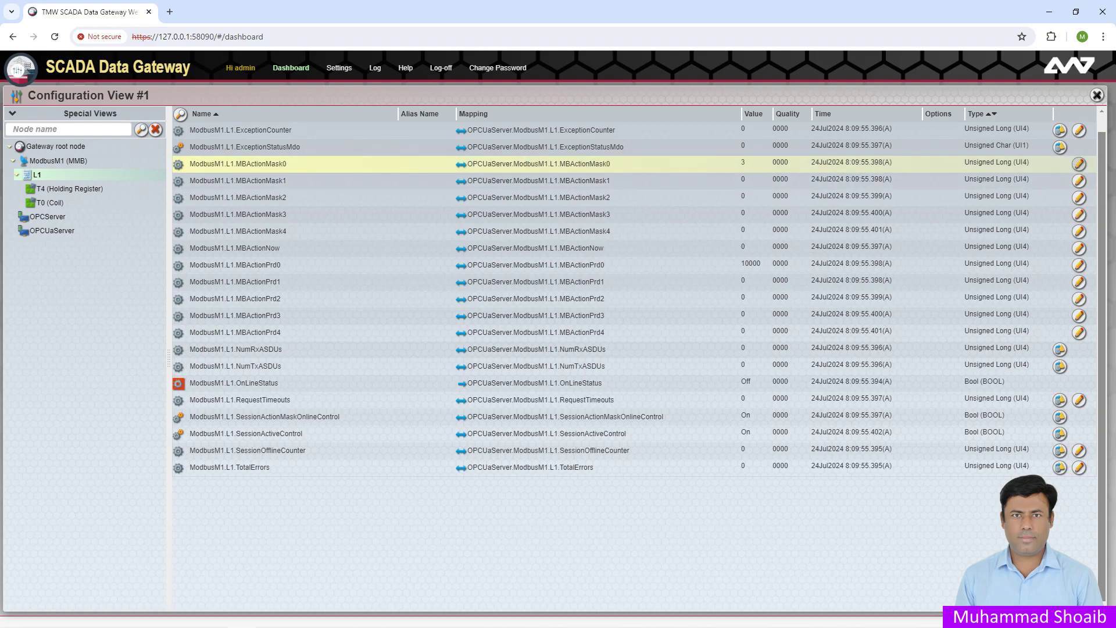
pyautogui.click(1079, 164)
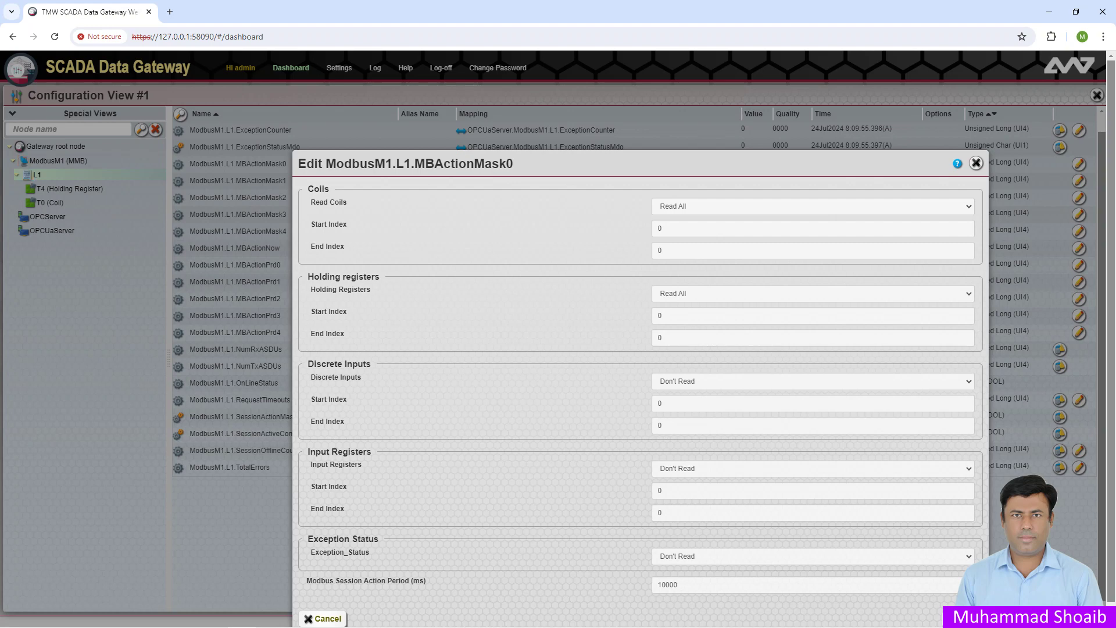
pyautogui.click(812, 206)
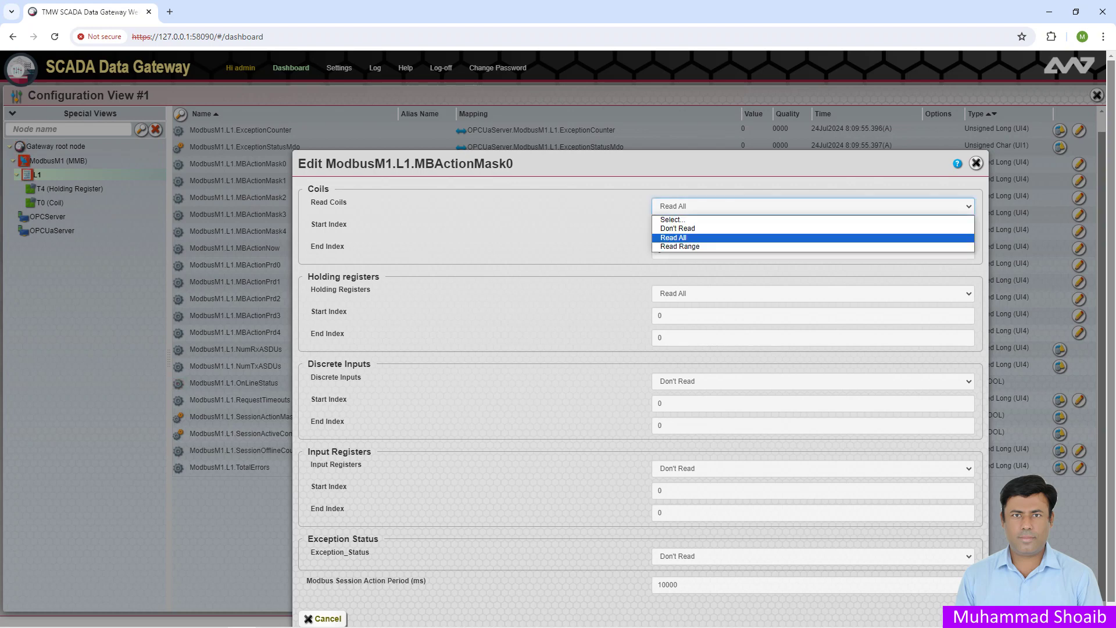
pyautogui.press('Up')
pyautogui.press('Down')
pyautogui.press('Return')
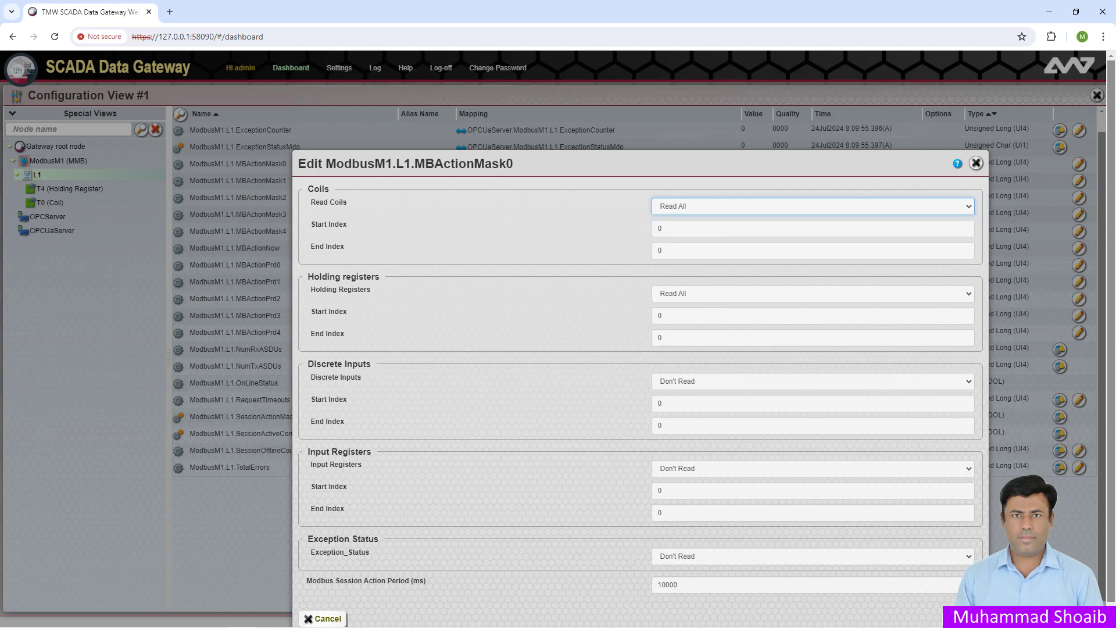
pyautogui.click(812, 293)
pyautogui.press('Return')
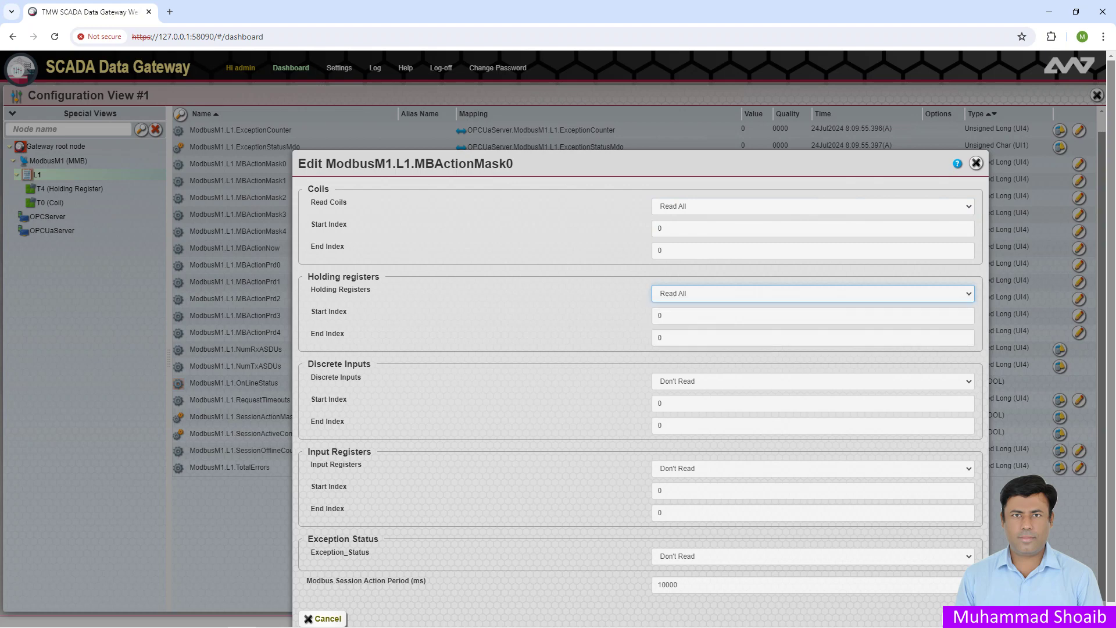
pyautogui.scroll(-1, 639, 378)
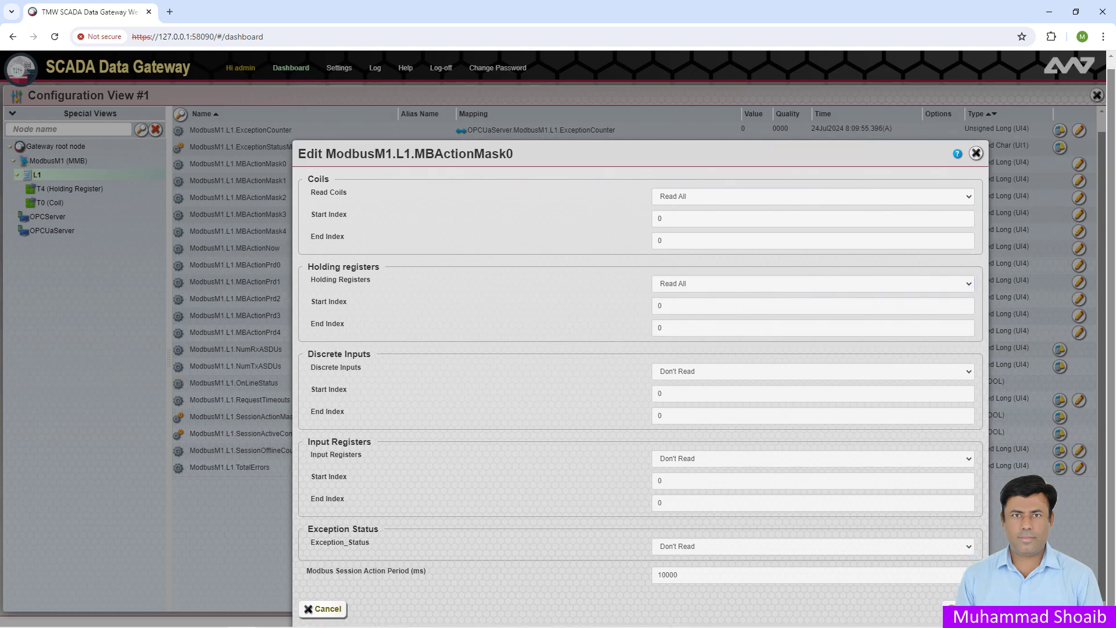
pyautogui.doubleClick(667, 567)
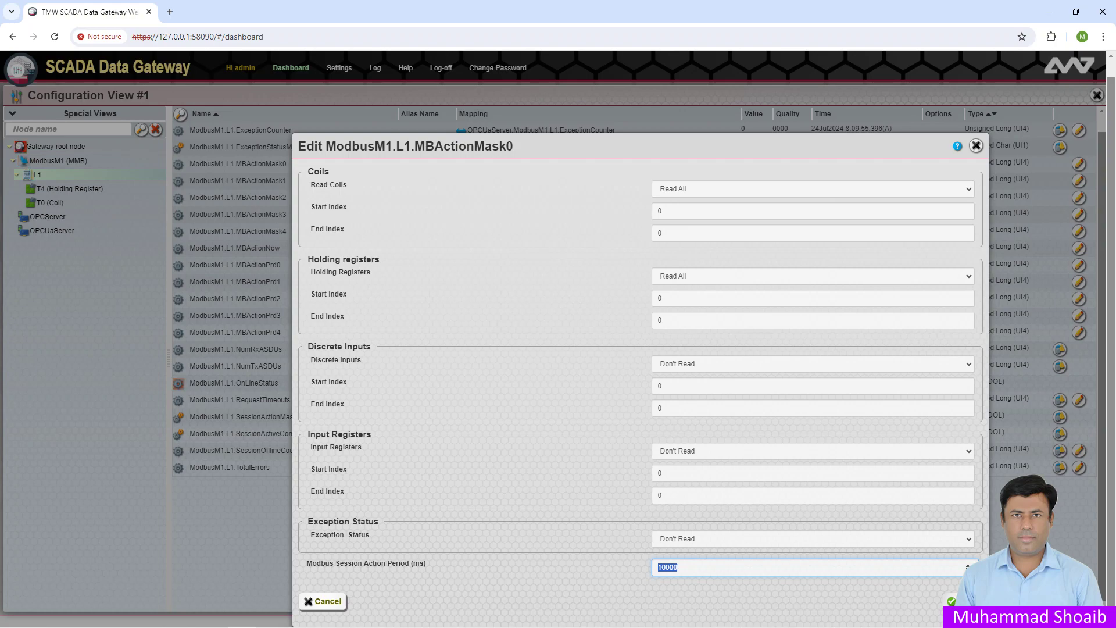
pyautogui.press('Return')
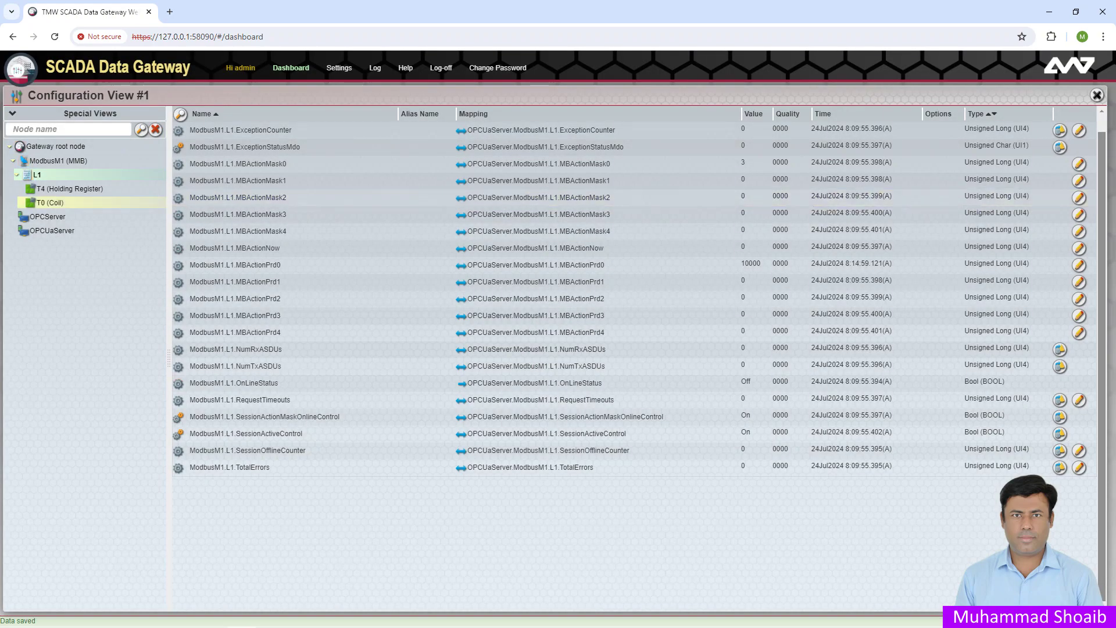
# Step: Add an MDO to T4 (Holding Register) with information object address 1 and alias name R40002
pyautogui.click(71, 189)
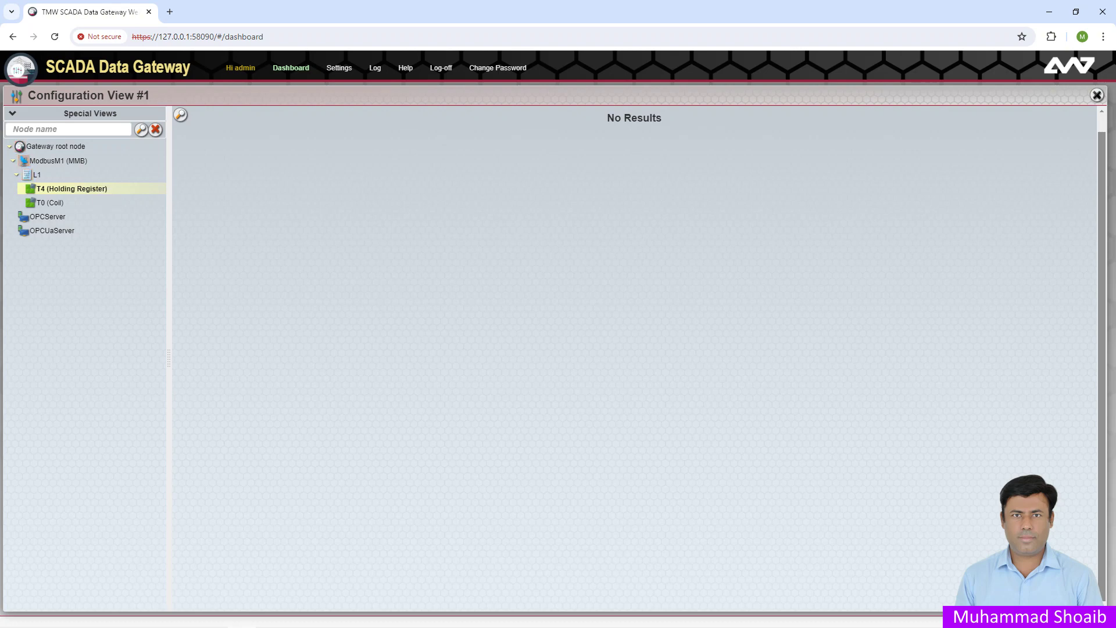
pyautogui.rightClick(68, 187)
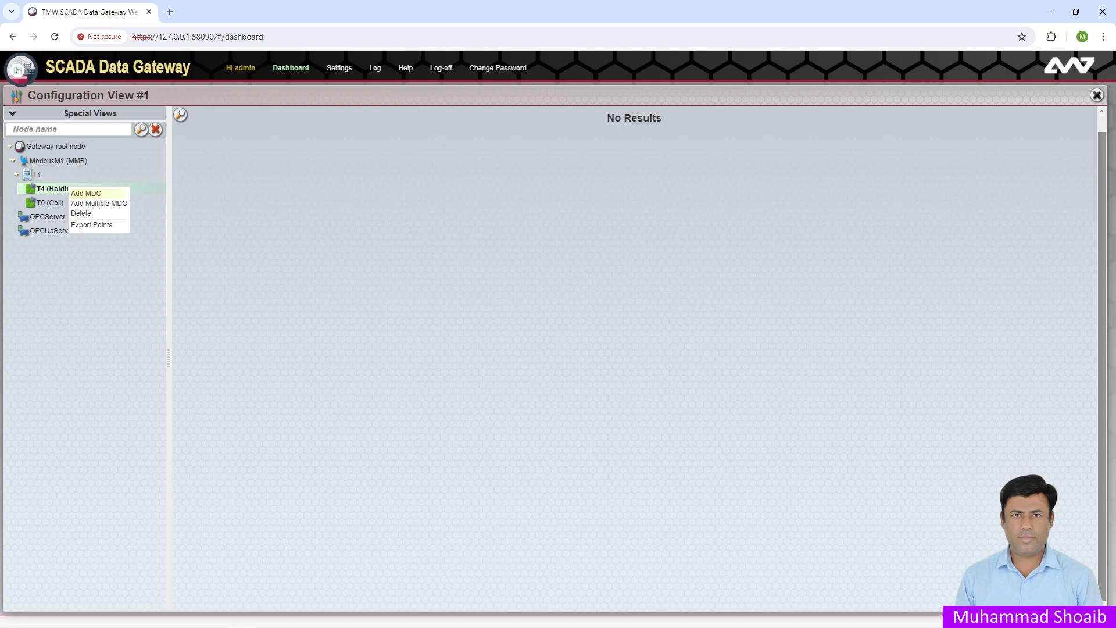
pyautogui.click(86, 193)
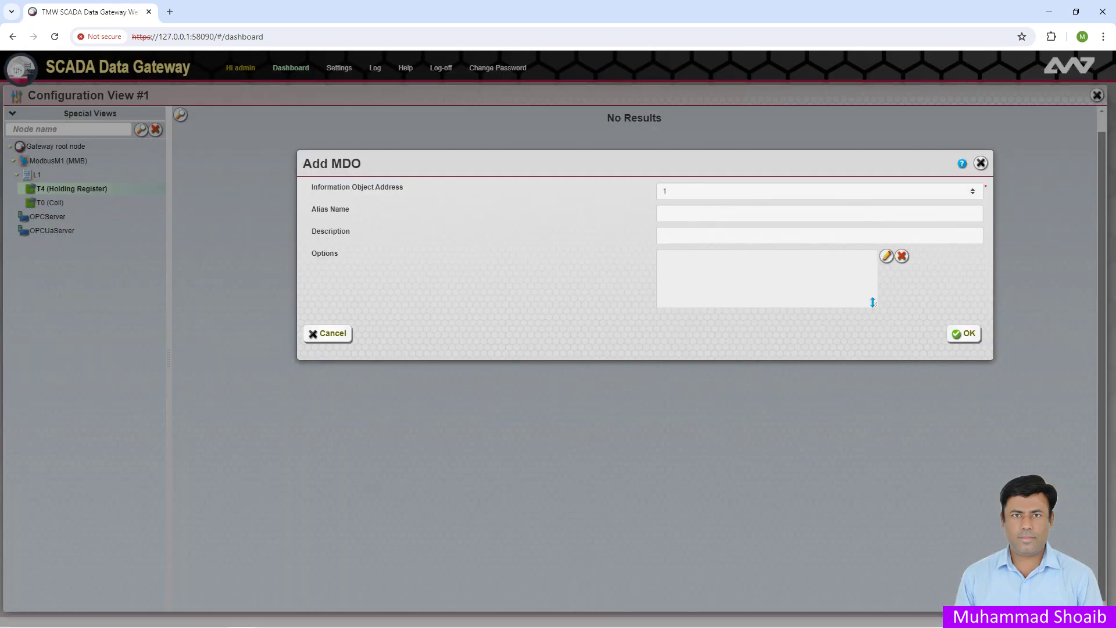
pyautogui.click(792, 213)
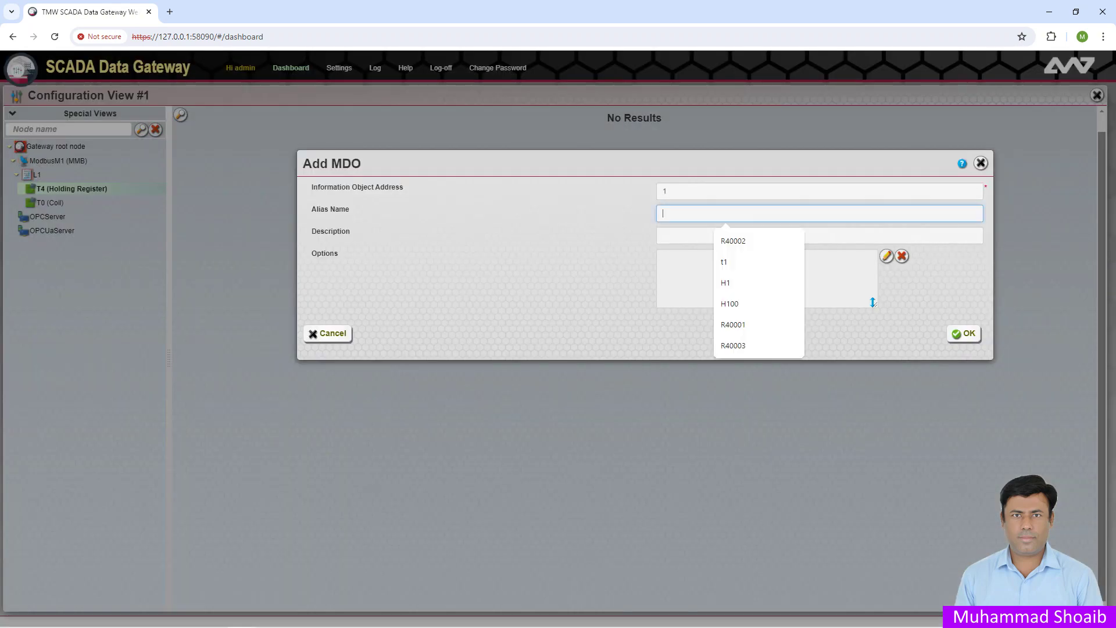
pyautogui.click(792, 241)
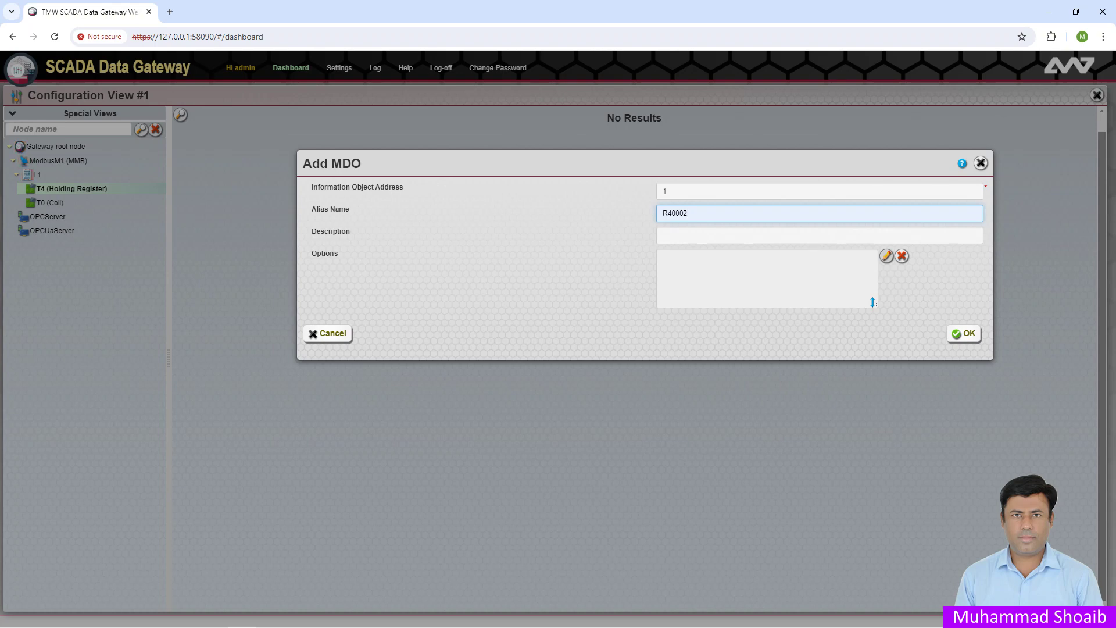
pyautogui.click(964, 333)
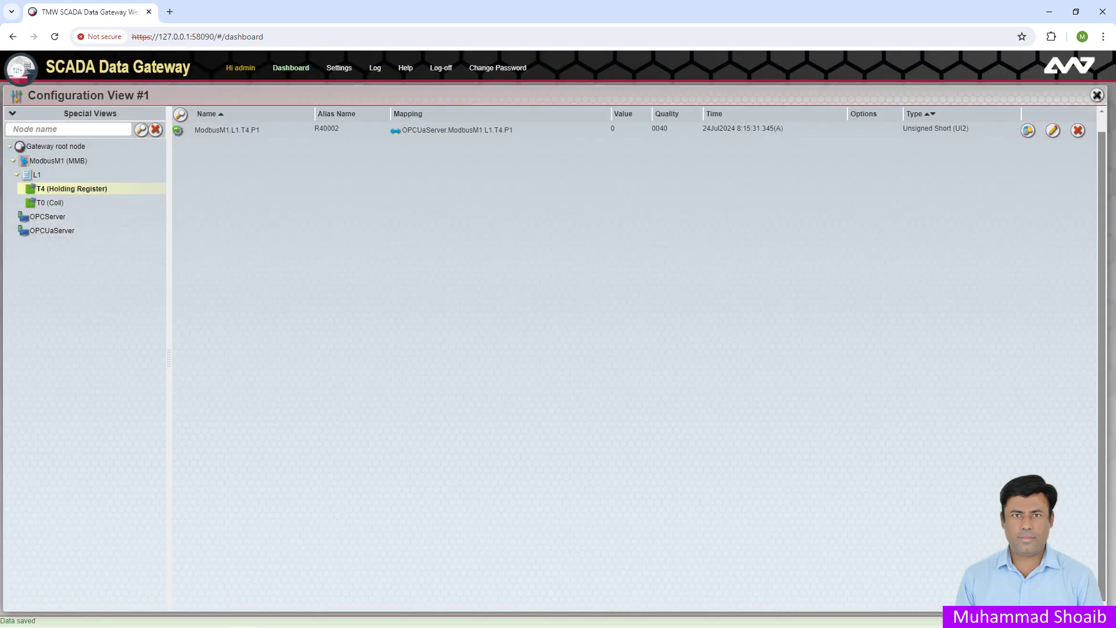
# Step: Add an MDO to T4 (Holding Register) with information object address 2 and alias name R40003
pyautogui.rightClick(86, 190)
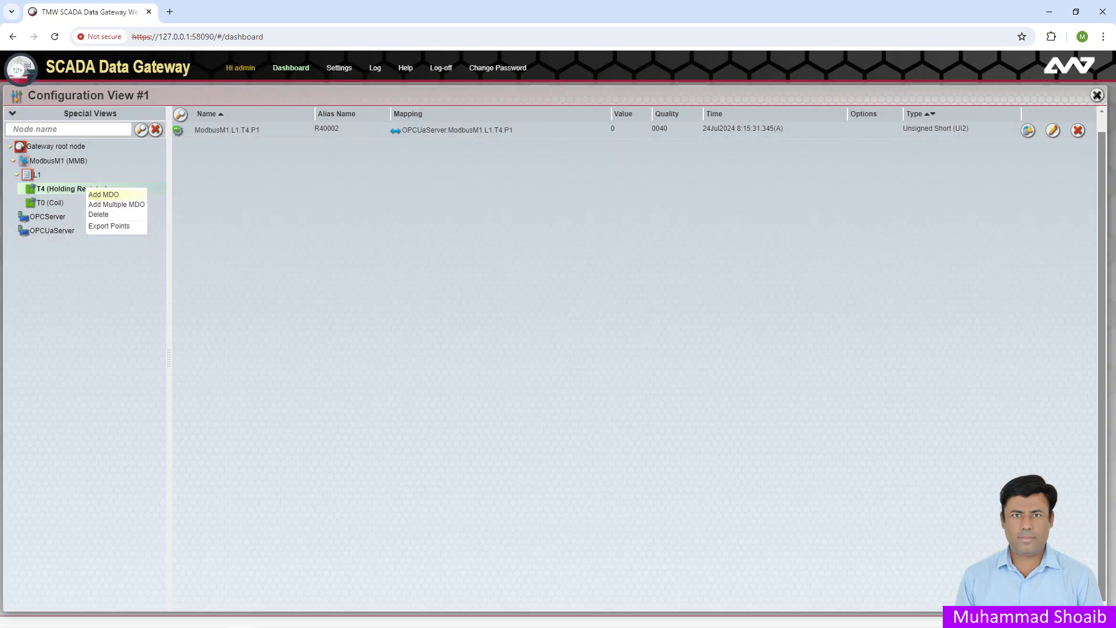
pyautogui.click(104, 194)
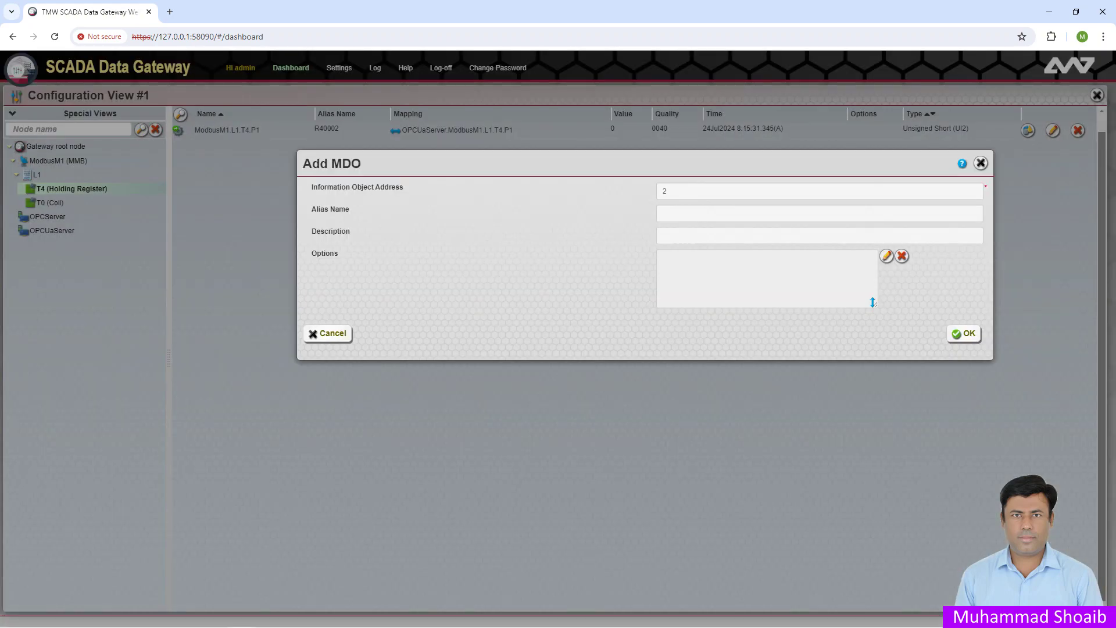
pyautogui.click(726, 213)
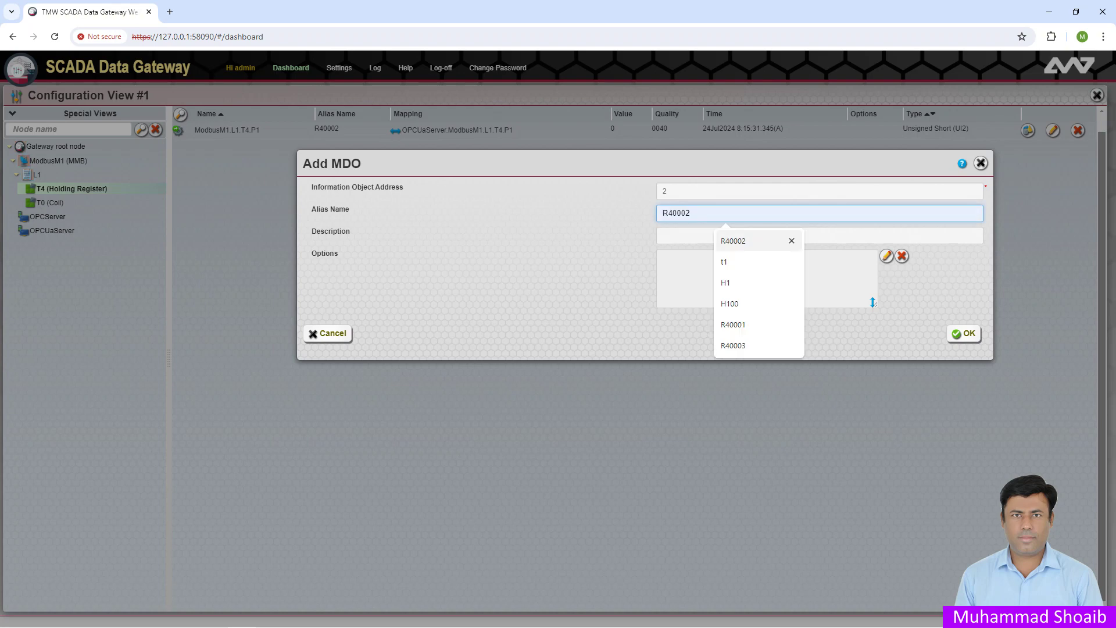
pyautogui.click(750, 346)
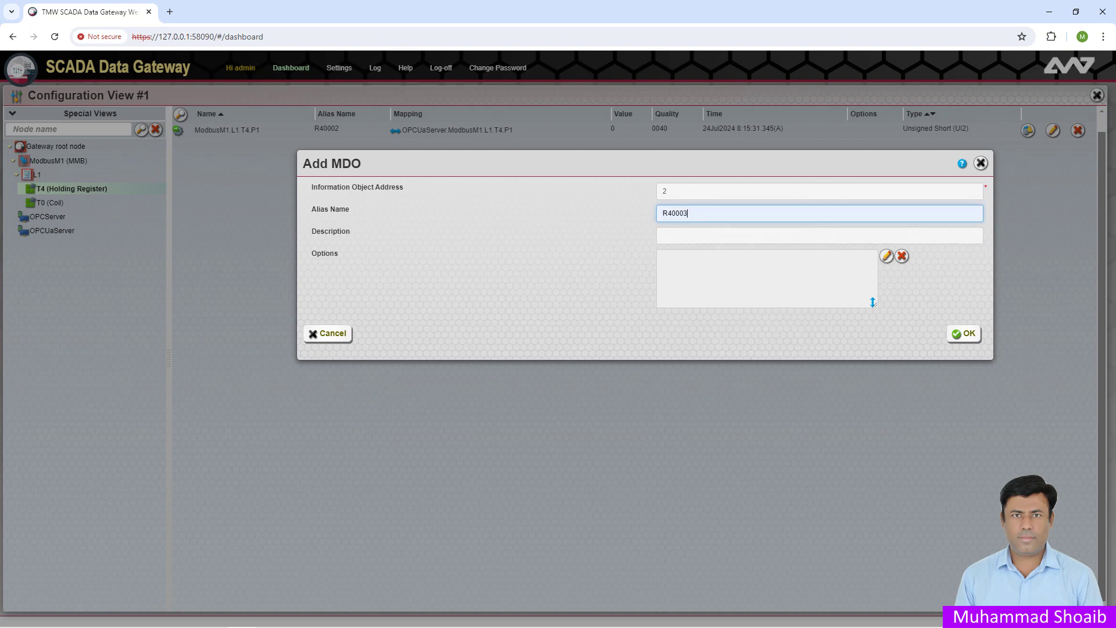
pyautogui.press('Return')
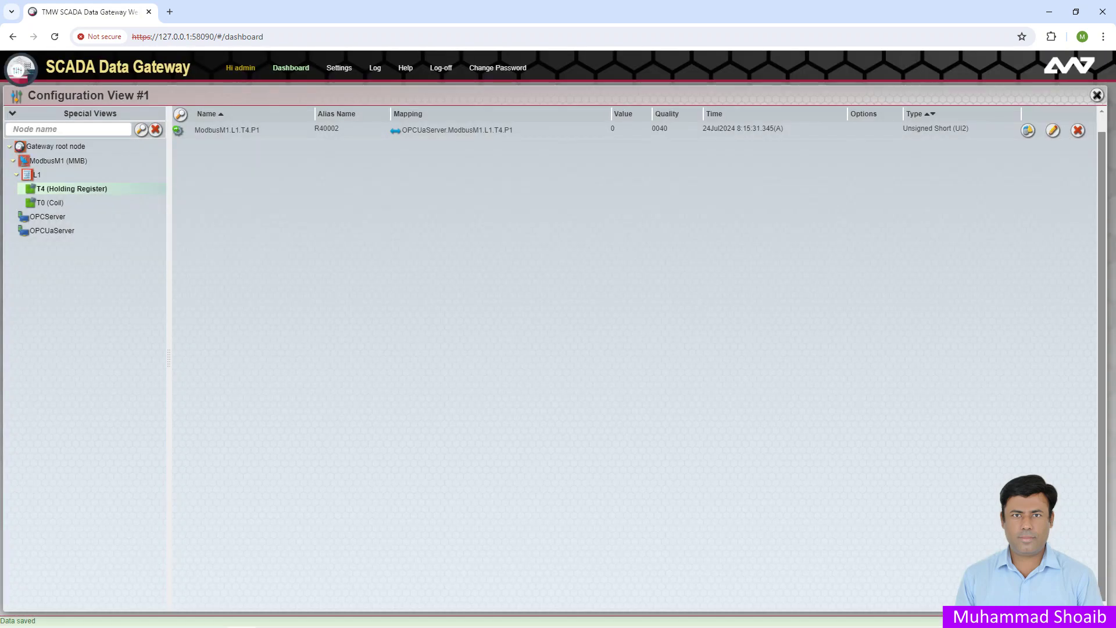
# Step: Add an MDO to T0 (Coil) with information object address 1 and alias name M1
pyautogui.click(50, 202)
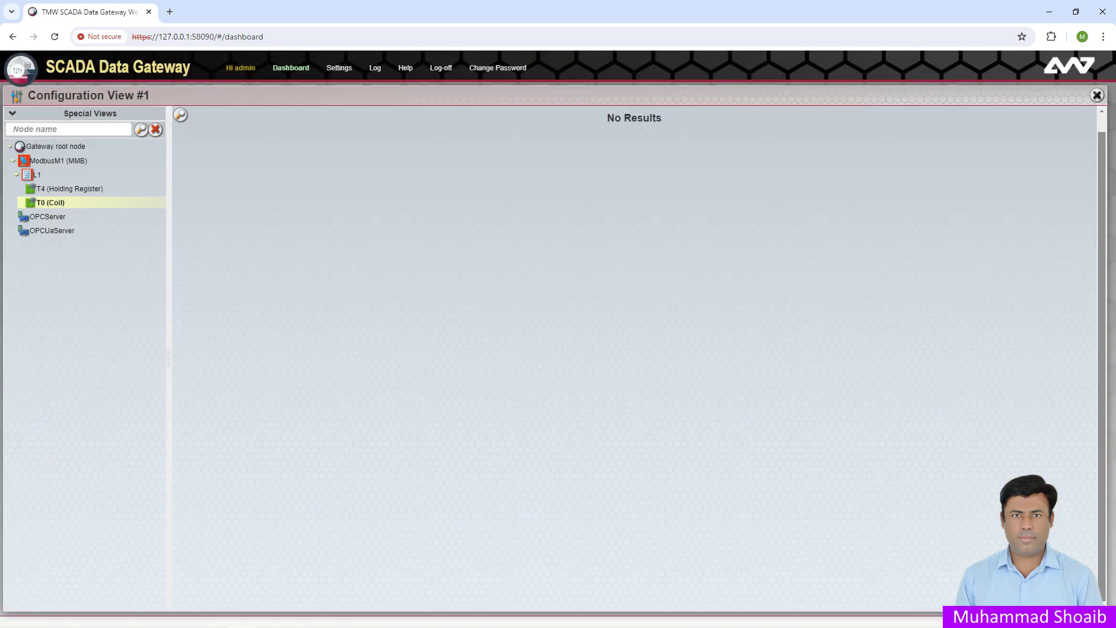
pyautogui.rightClick(67, 203)
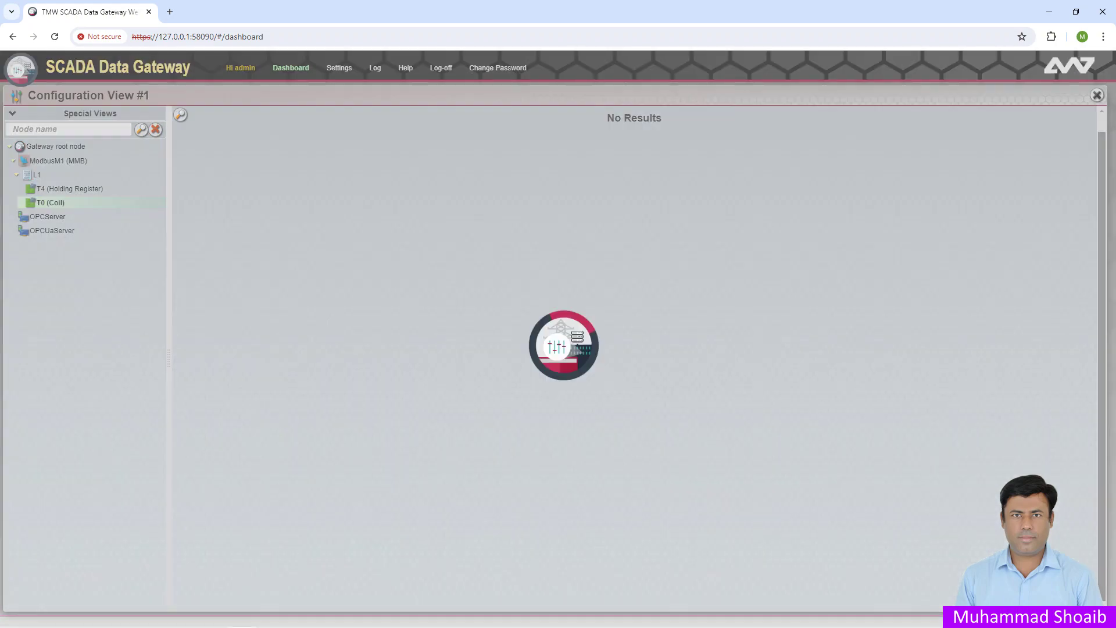
pyautogui.click(86, 208)
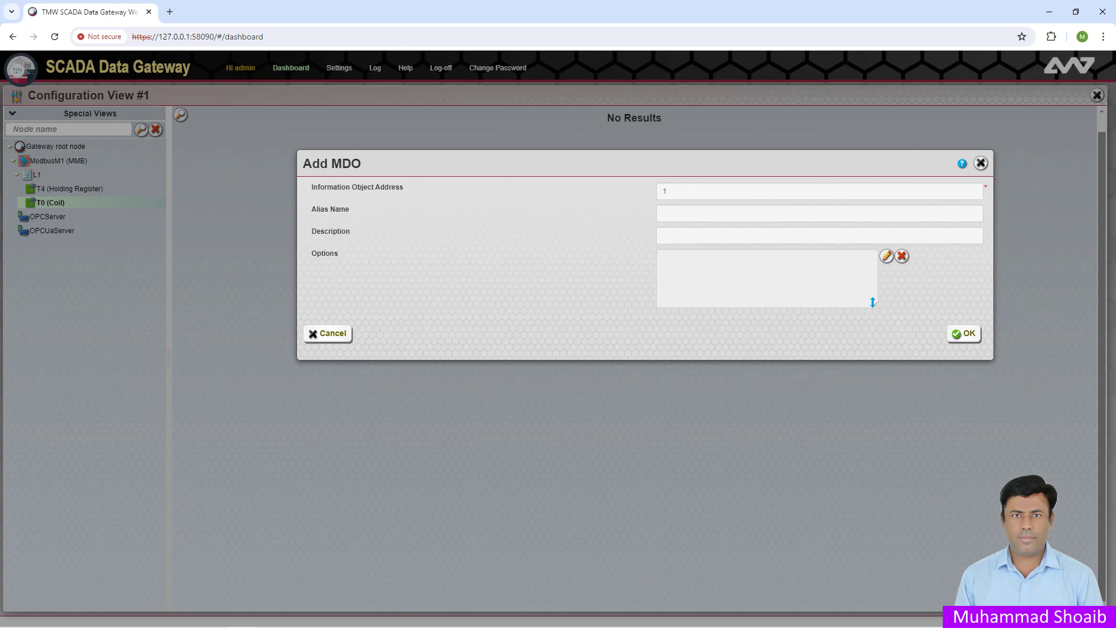
pyautogui.click(725, 213)
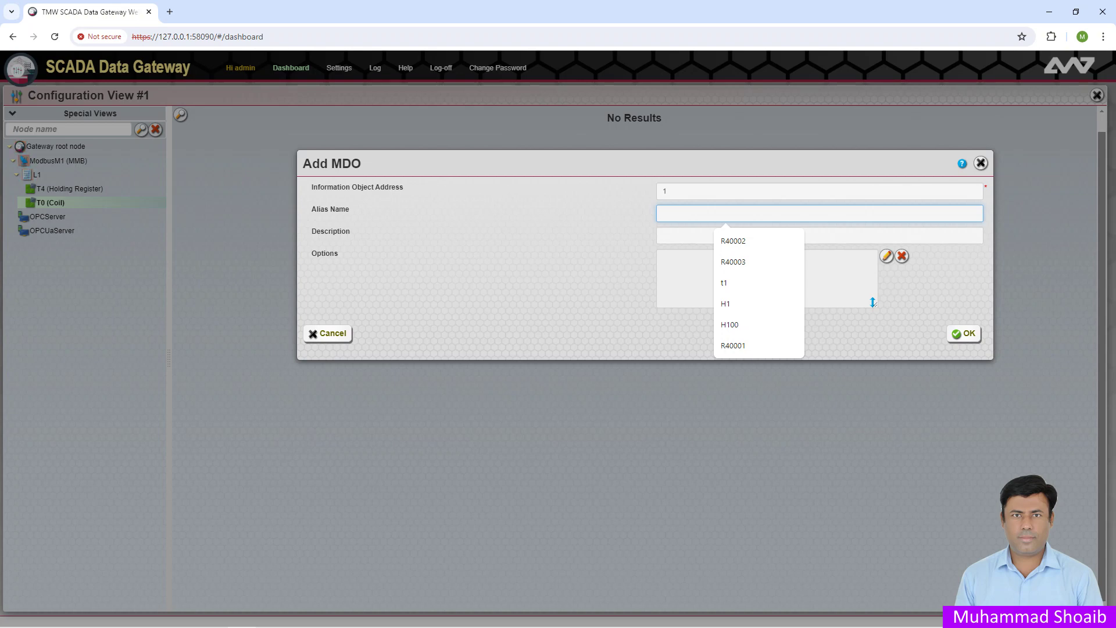
pyautogui.write('M1')
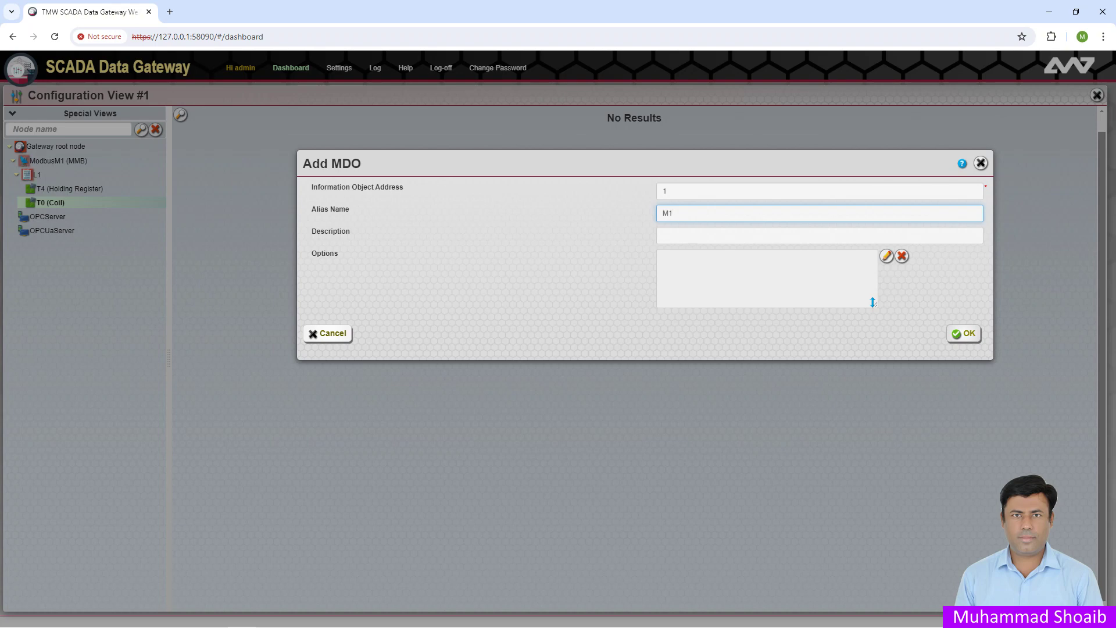
pyautogui.press('Return')
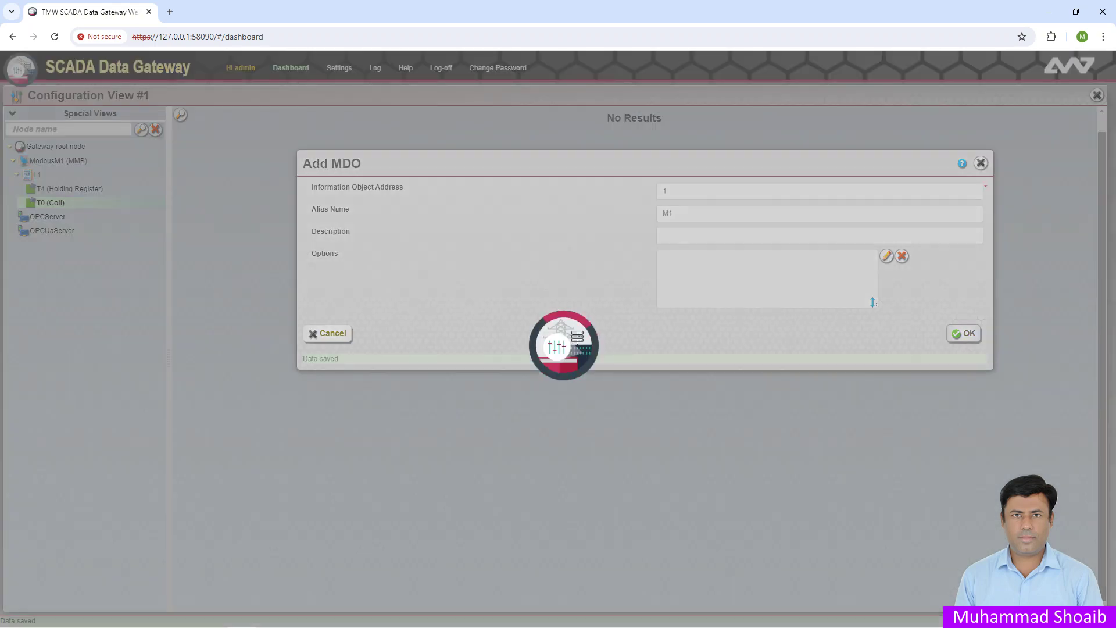
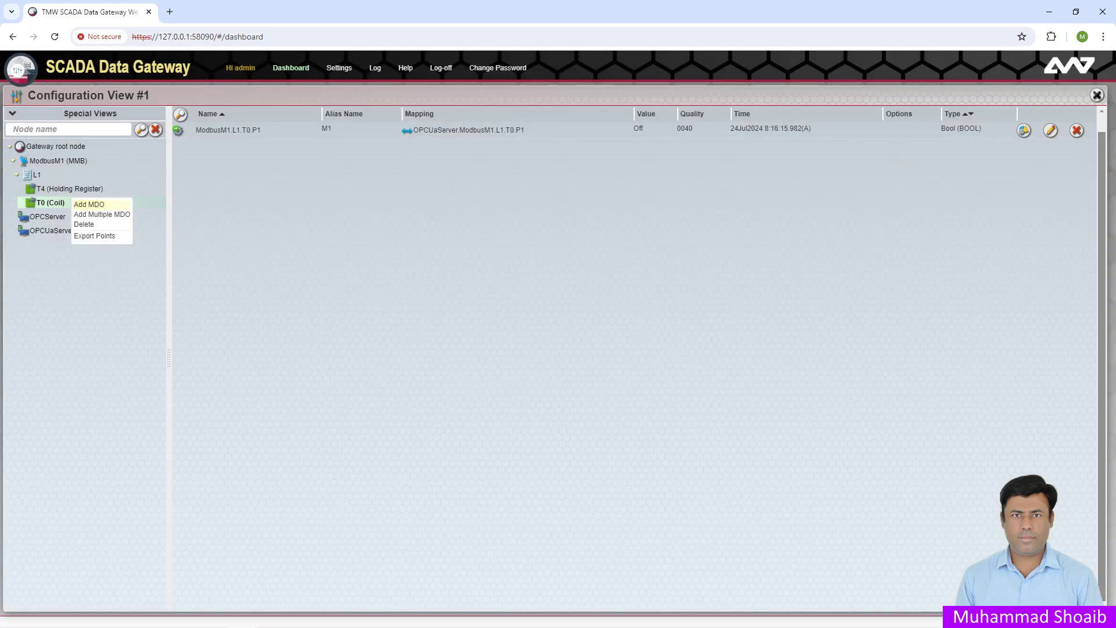
# Step: Add another MDO to T0 (Coil) with information object address 2 and alias name M2
pyautogui.click(89, 204)
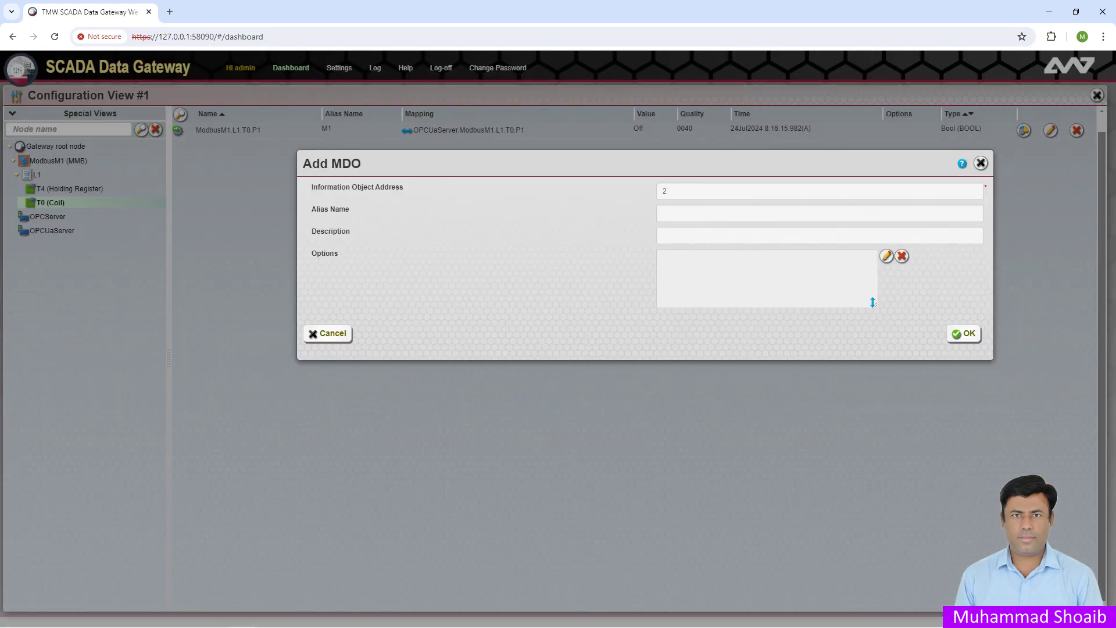
pyautogui.click(725, 213)
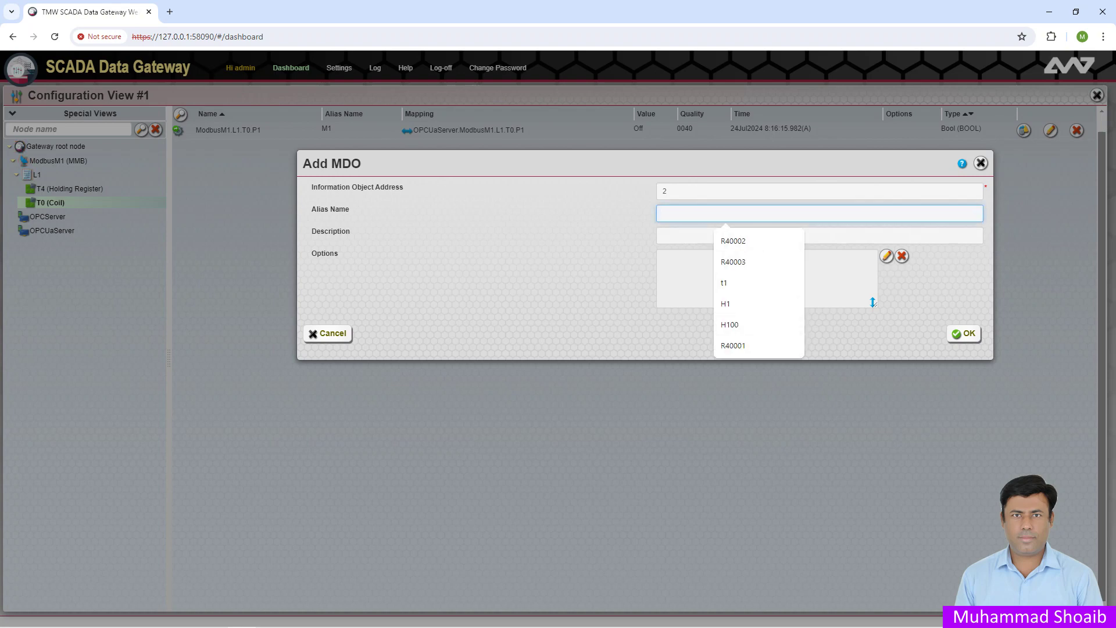
pyautogui.write('M1')
pyautogui.press('BackSpace')
pyautogui.write('2')
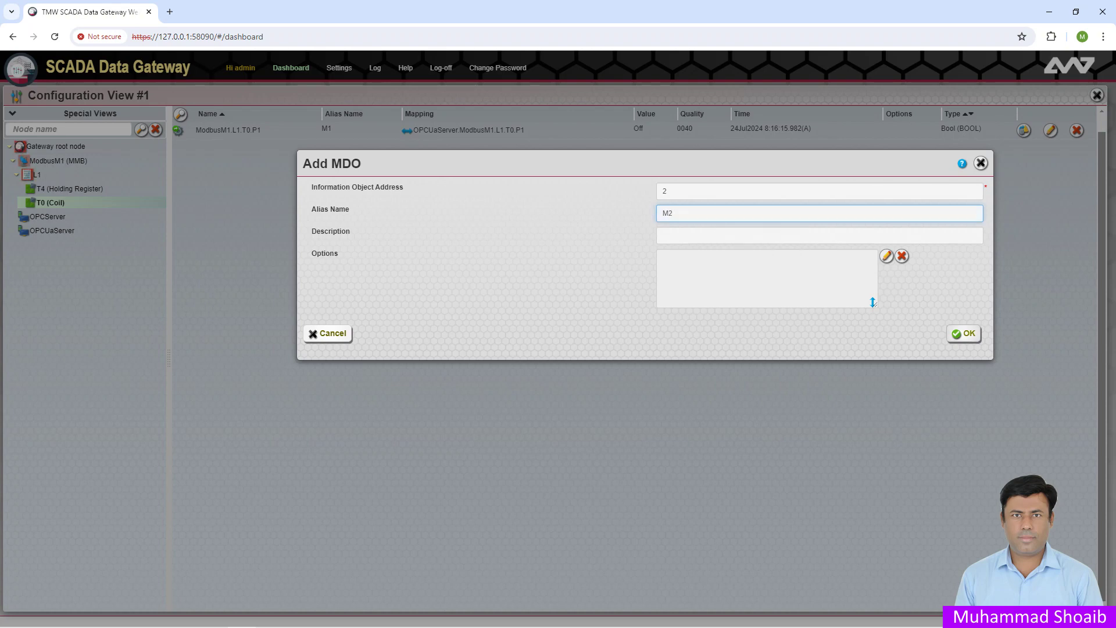
pyautogui.press('Return')
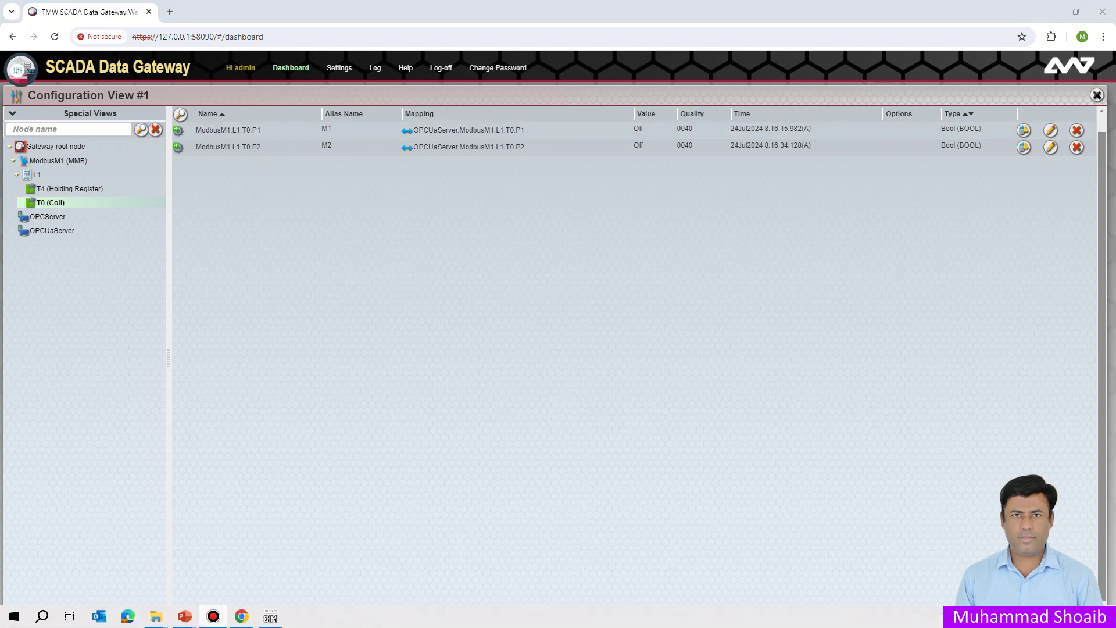
# Step: Switch to ModSim32 and create a holding register document with address 0001 and length 10
pyautogui.click(269, 616)
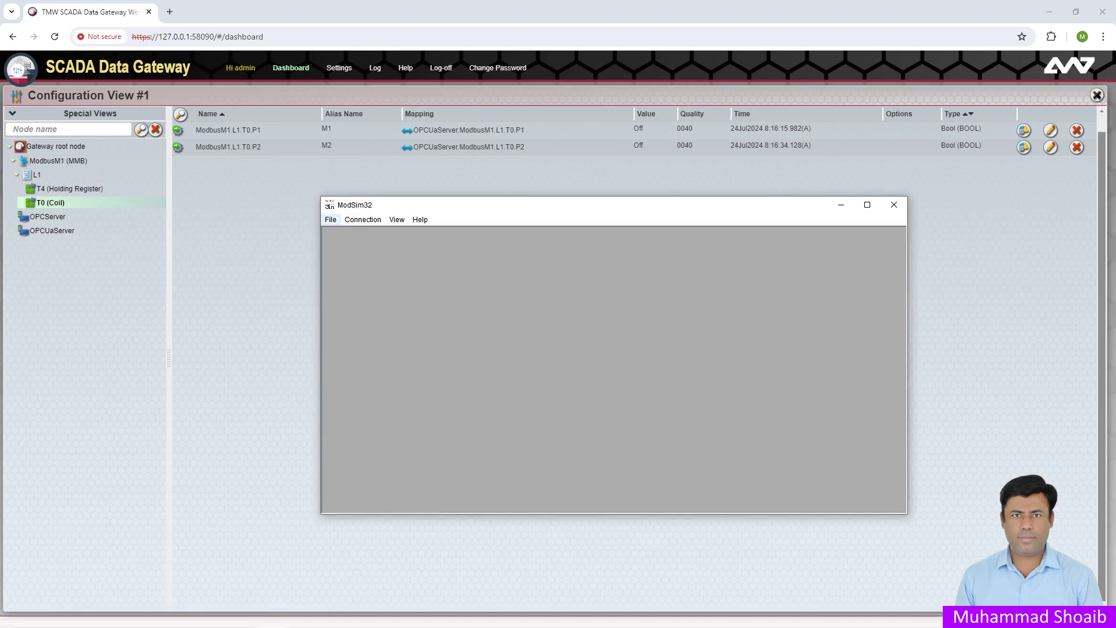
pyautogui.click(331, 219)
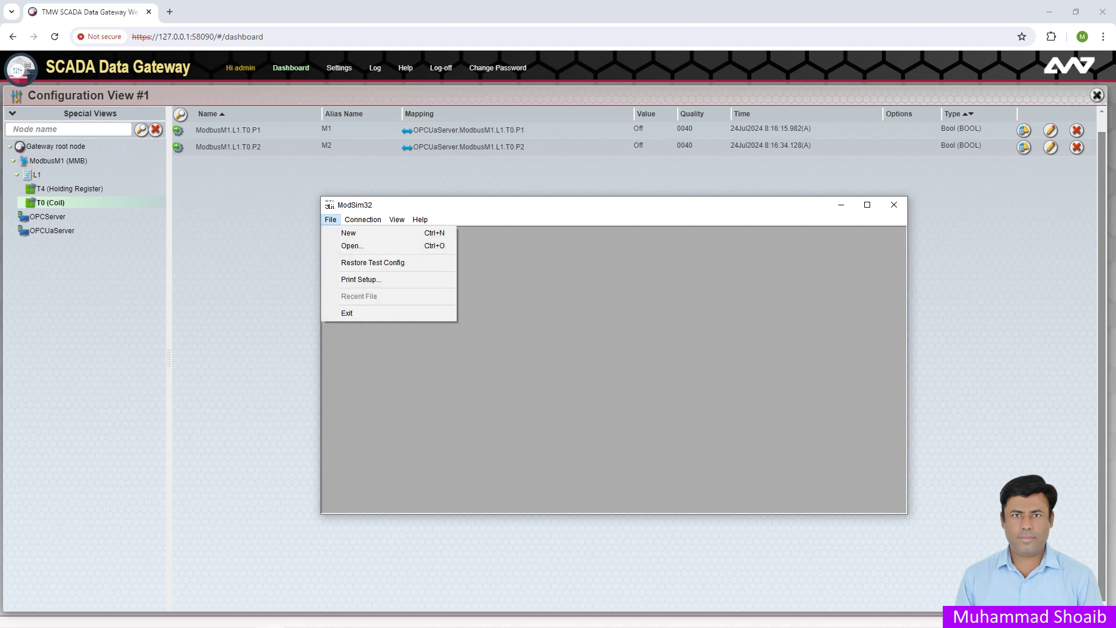
pyautogui.click(348, 232)
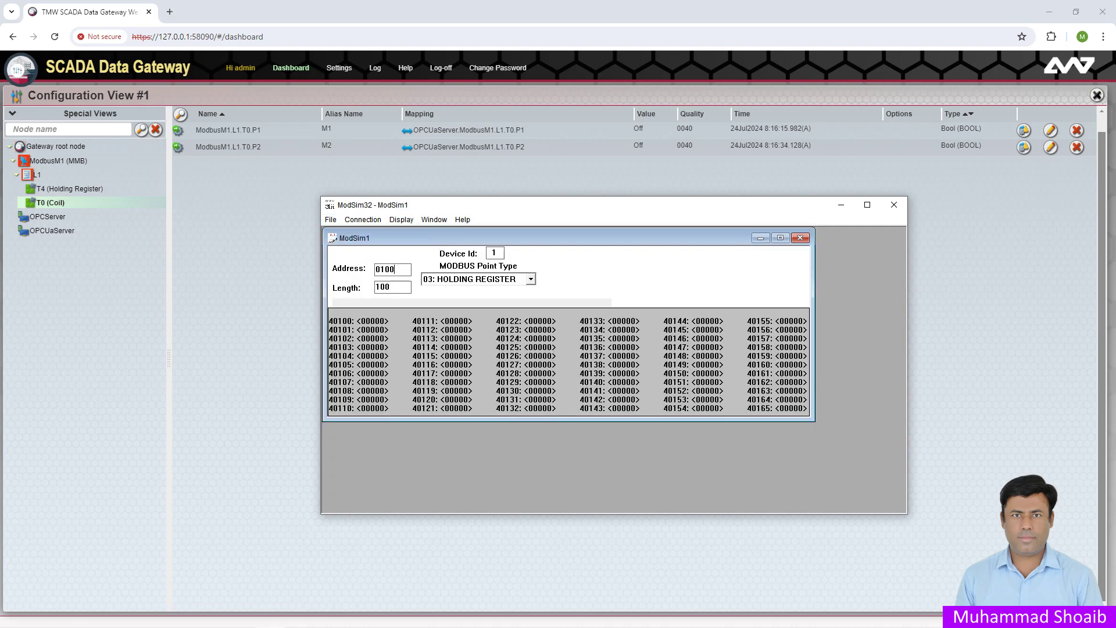
pyautogui.write('0001')
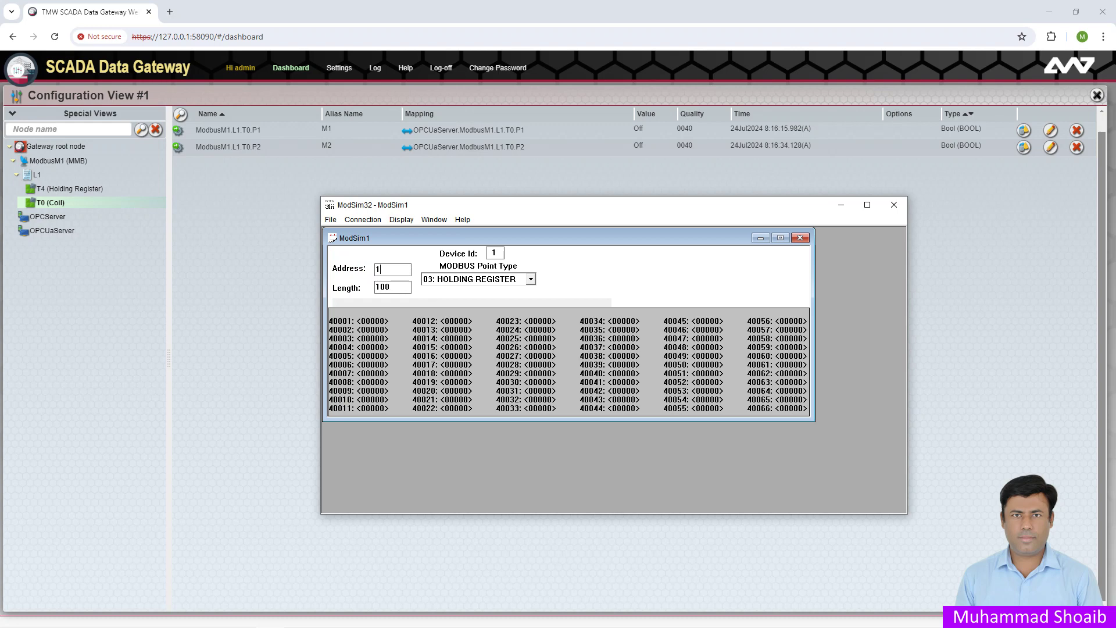
pyautogui.press('Tab')
pyautogui.write('10')
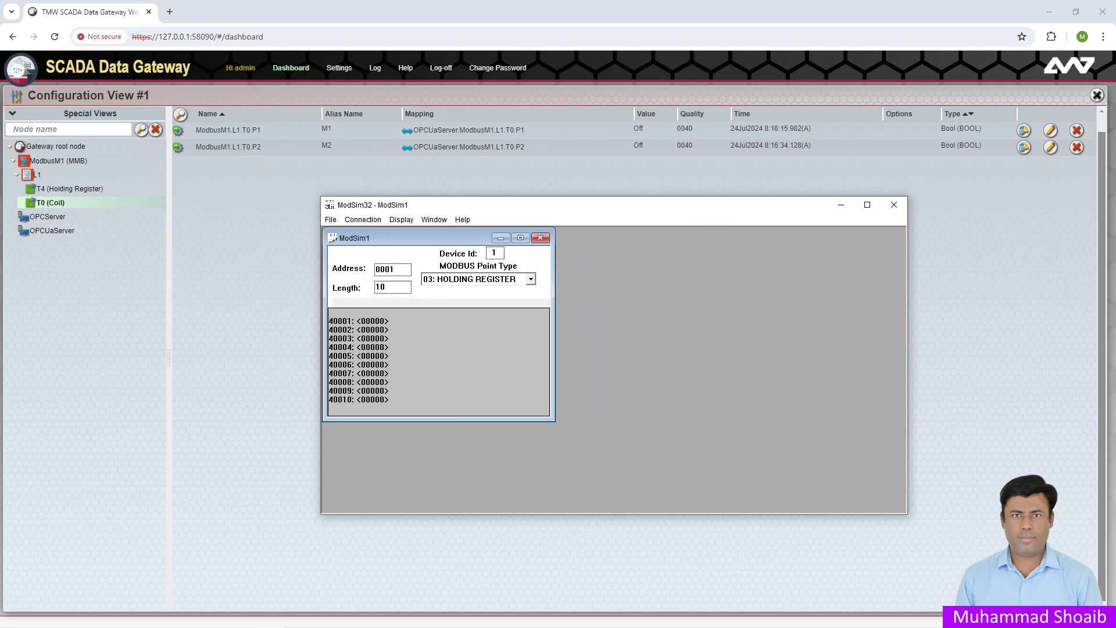
# Step: Create a second ModSim document for 01: COIL STATUS with address 1 and length 10, narrowed and placed beside the first
pyautogui.click(330, 219)
pyautogui.click(351, 232)
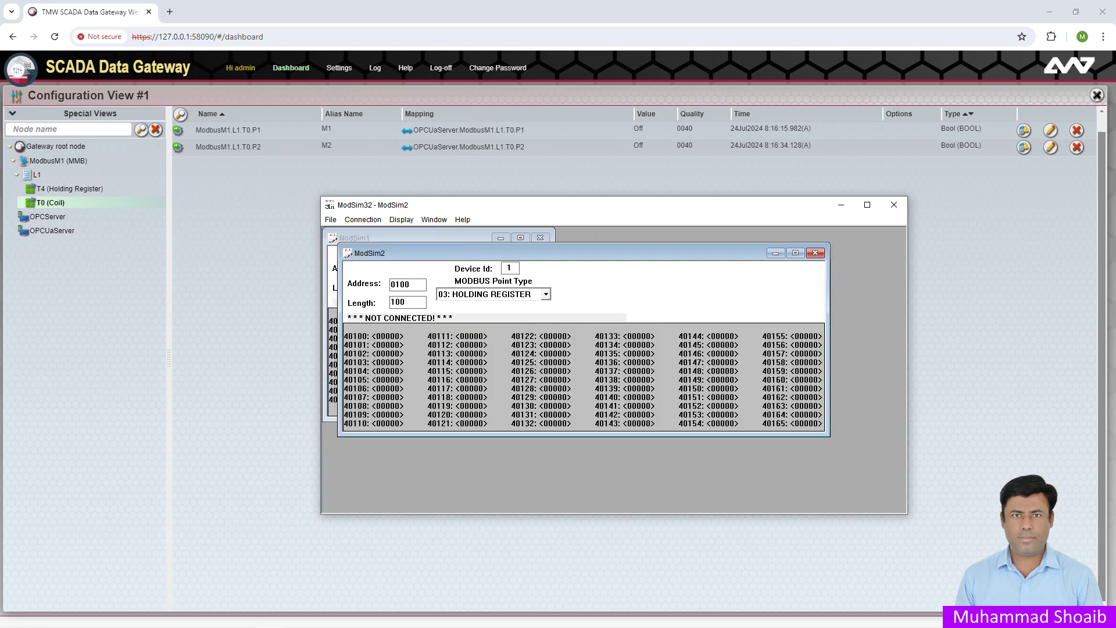
pyautogui.press('BackSpace')
pyautogui.click(546, 294)
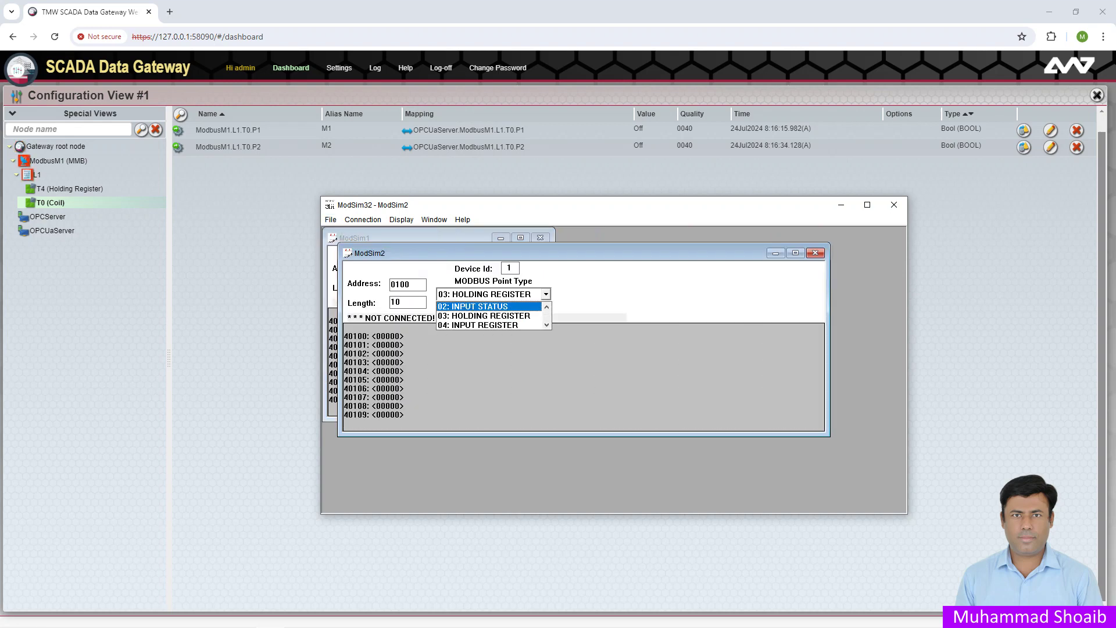
pyautogui.press('Up')
pyautogui.press('Up')
pyautogui.press('Return')
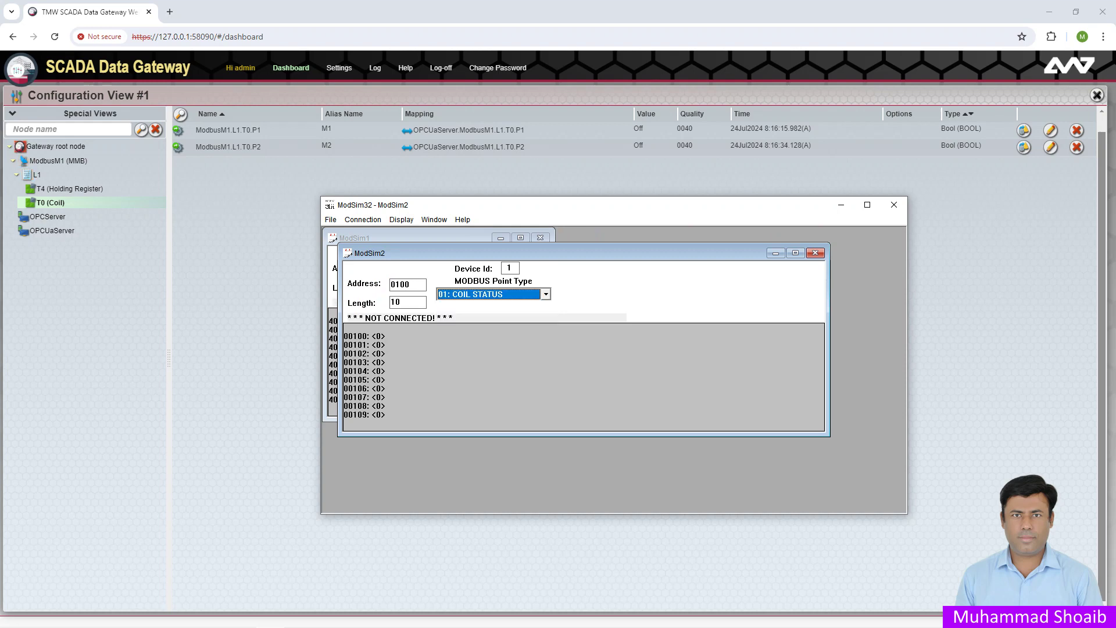
pyautogui.moveTo(829, 339); pyautogui.dragTo(565, 339)
pyautogui.press('Tab')
pyautogui.write('1')
pyautogui.moveTo(436, 253); pyautogui.dragTo(656, 240)
# Step: Connect the simulator as a Modbus/TCP server
pyautogui.click(363, 219)
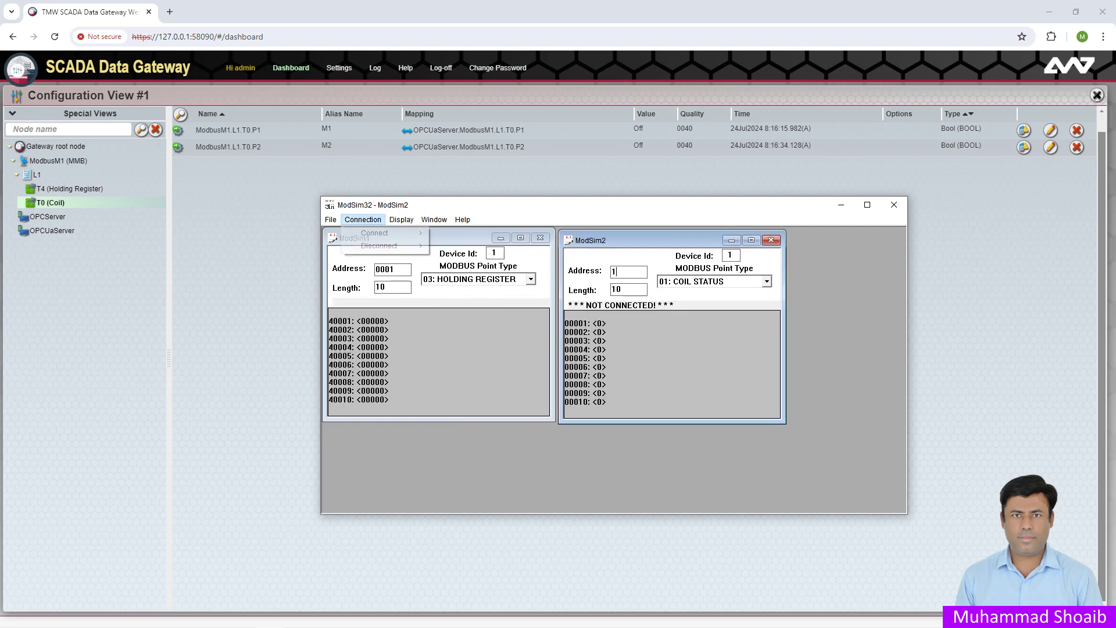
pyautogui.moveTo(374, 232)
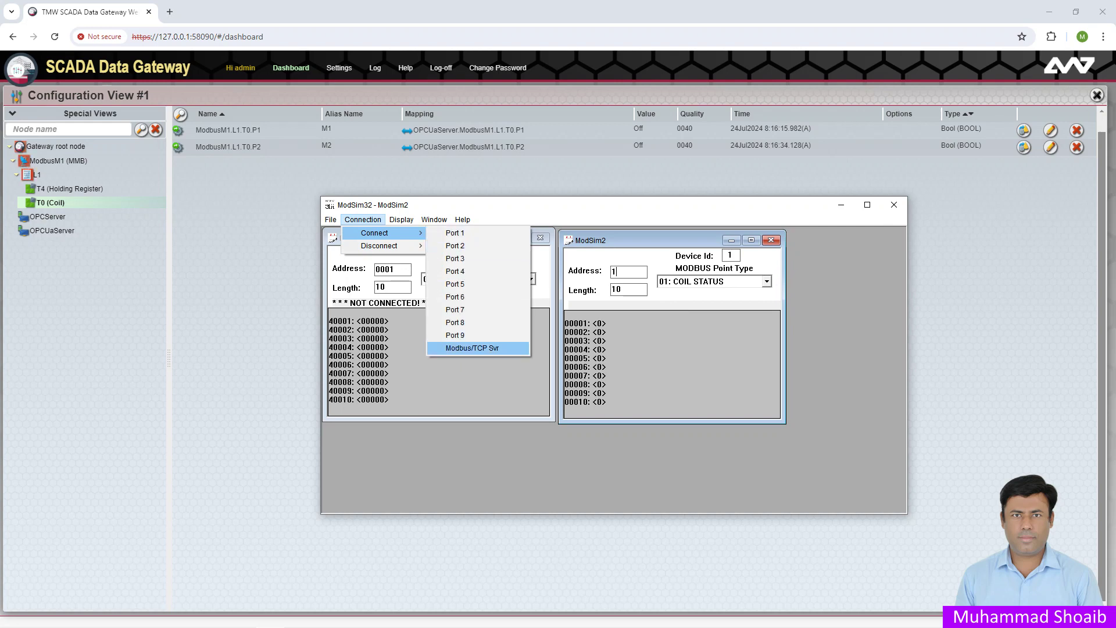
pyautogui.click(472, 348)
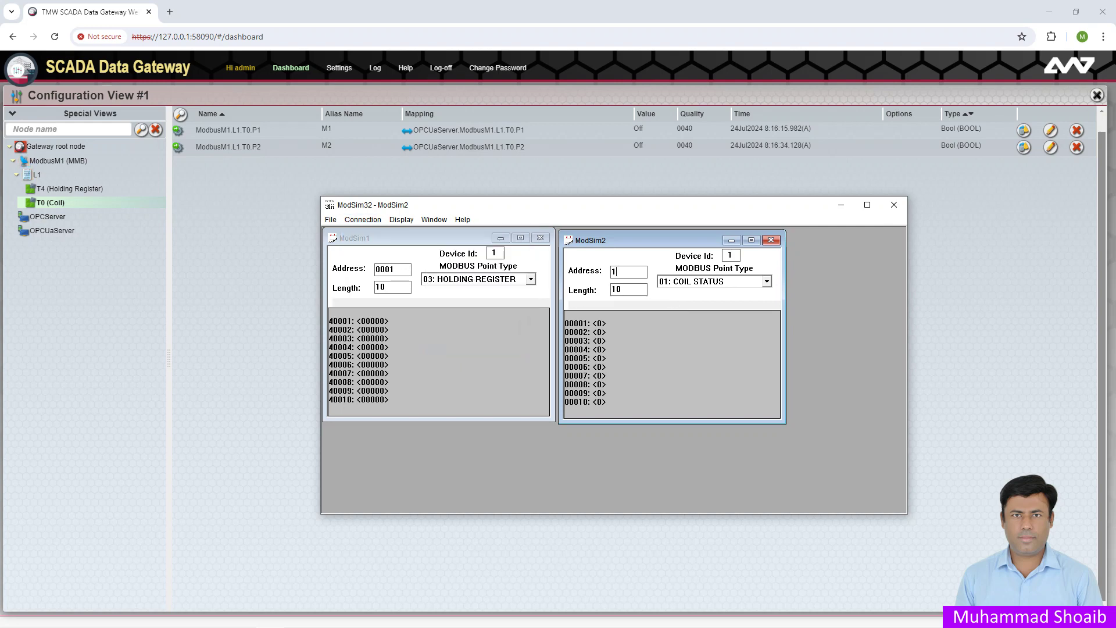
# Step: Write the values 1, 2 and 3 to holding registers 40001, 40002 and 40003 in ModSim1
pyautogui.click(433, 349)
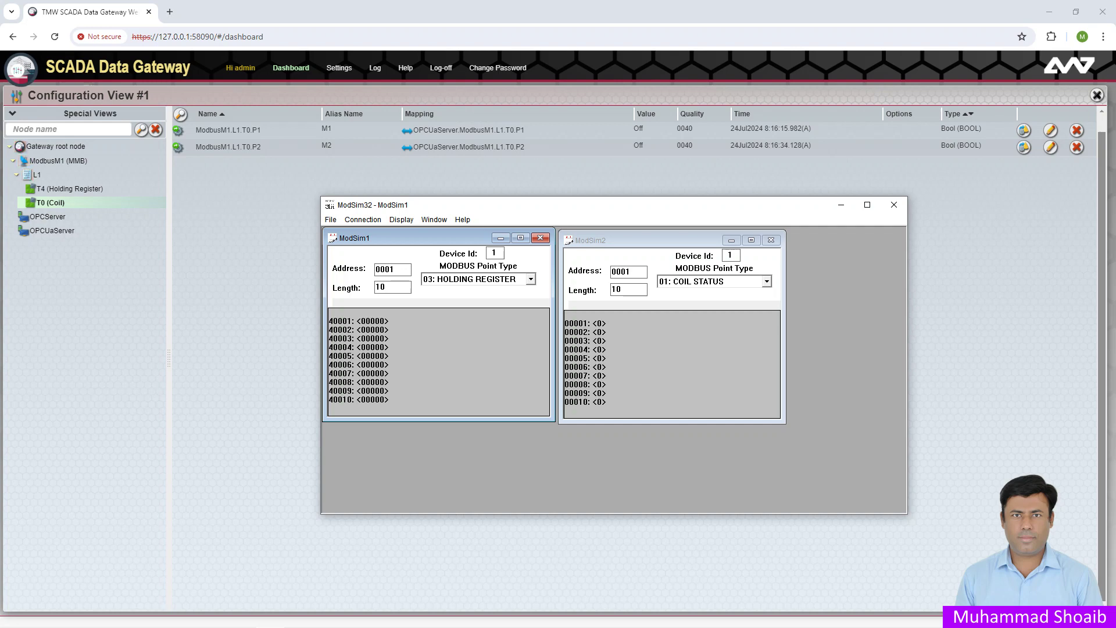
pyautogui.doubleClick(372, 321)
pyautogui.write('1')
pyautogui.click(593, 379)
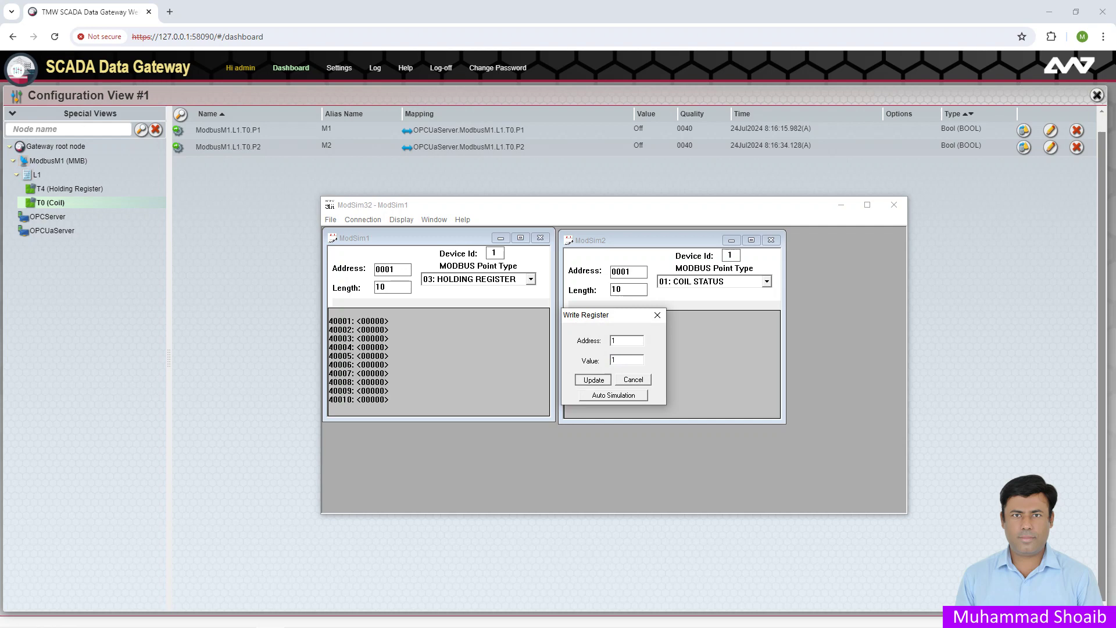
pyautogui.press('Return')
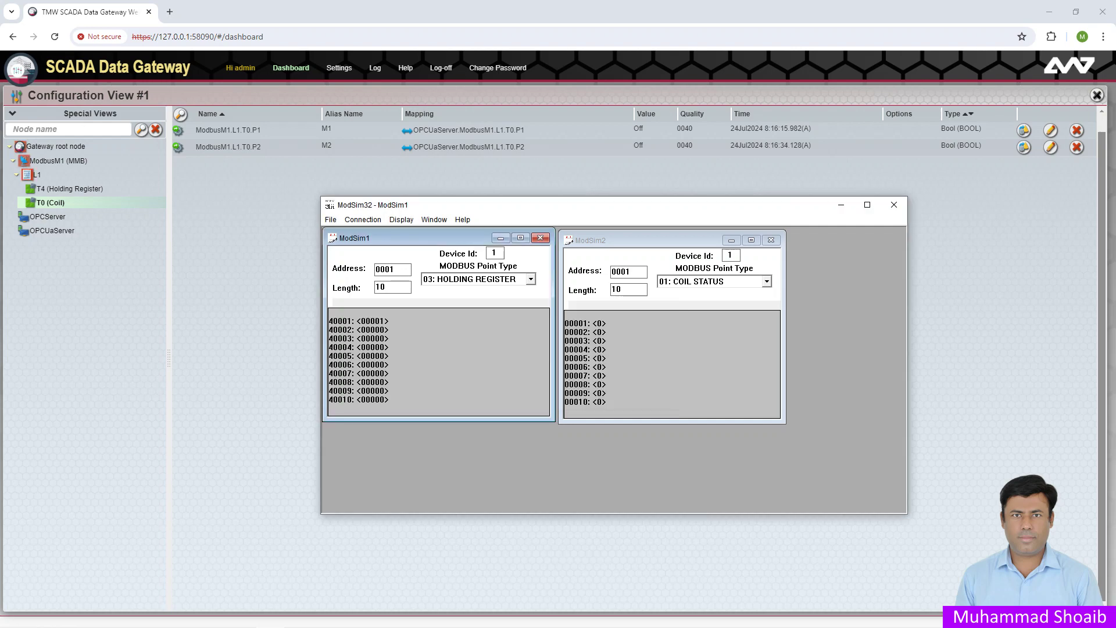
pyautogui.doubleClick(584, 332)
pyautogui.write('2')
pyautogui.press('Return')
pyautogui.doubleClick(372, 338)
pyautogui.write('3')
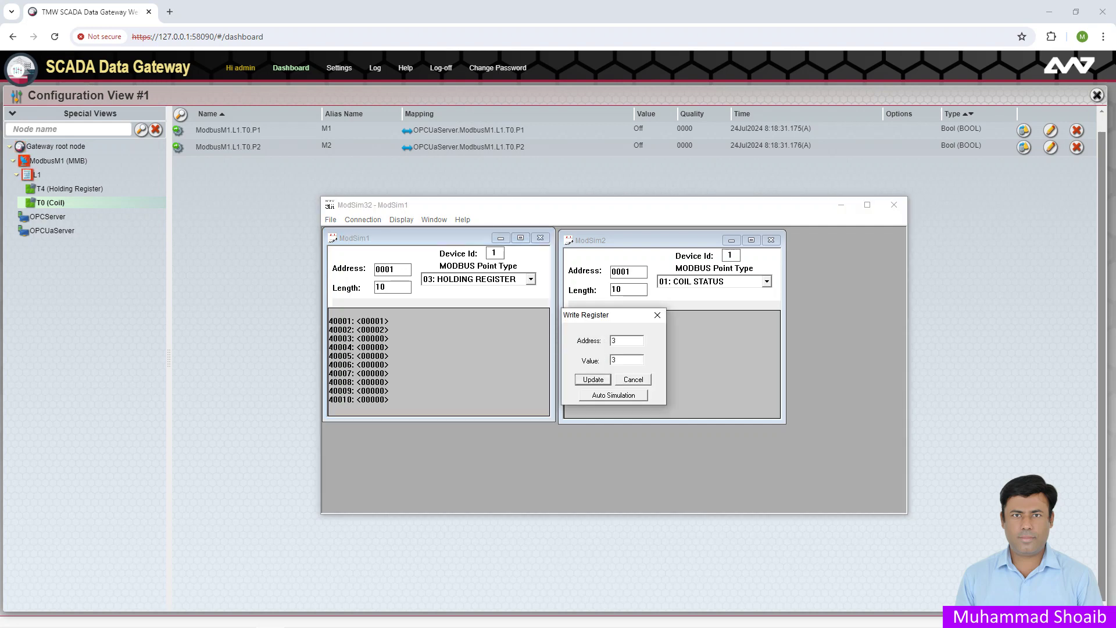
pyautogui.press('Return')
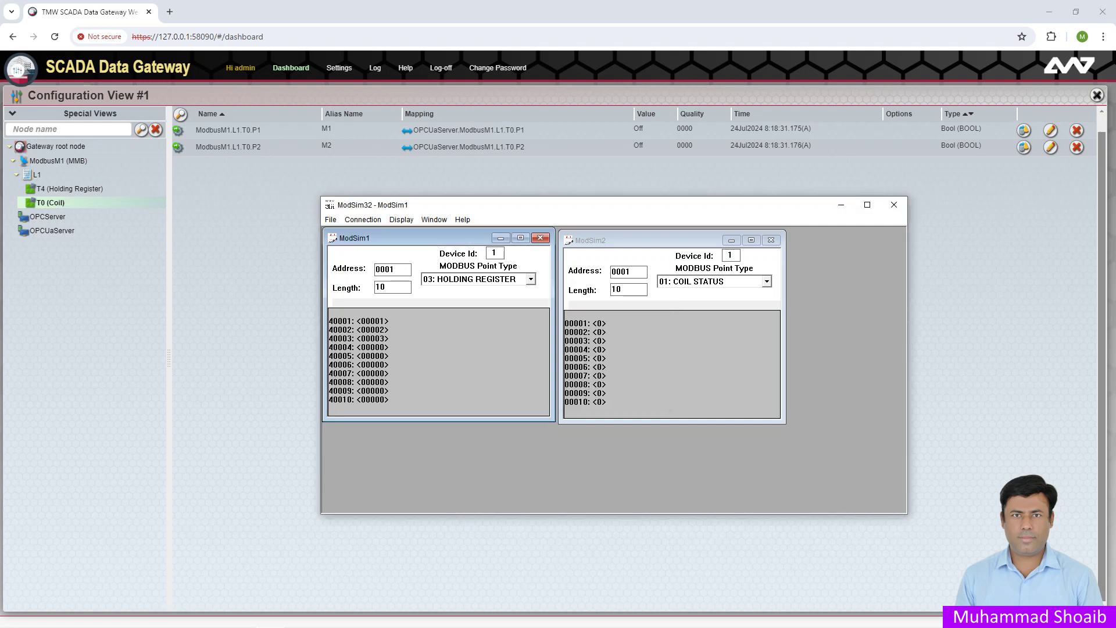
# Step: Write the value On to coils 00001, 00002 and 00003 in the ModSim2 coil status document
pyautogui.doubleClick(584, 323)
pyautogui.click(629, 359)
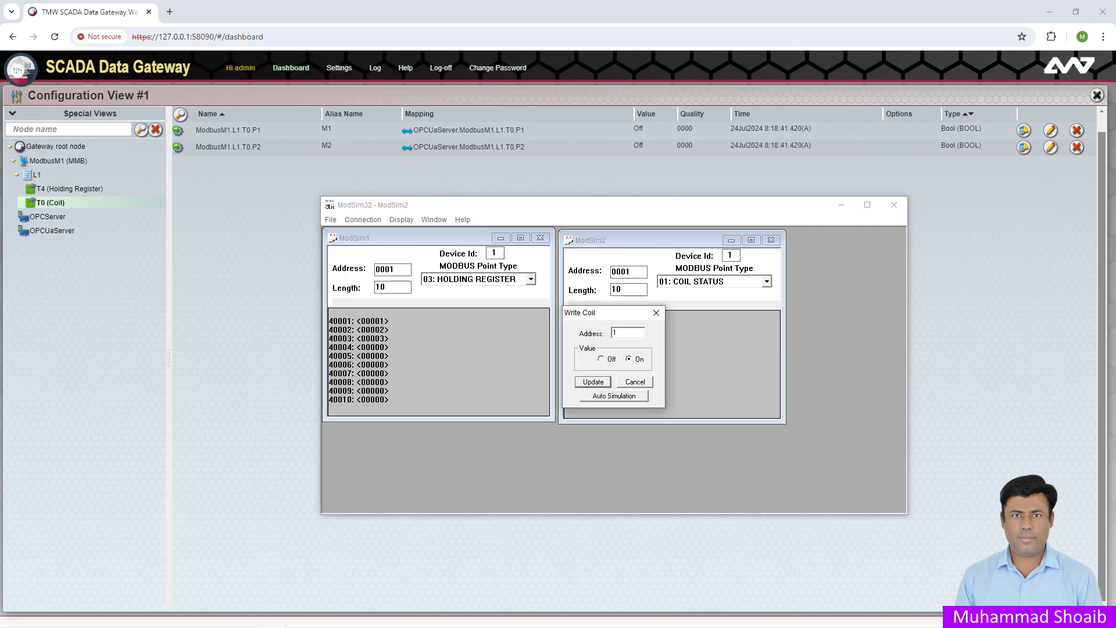
pyautogui.press('Return')
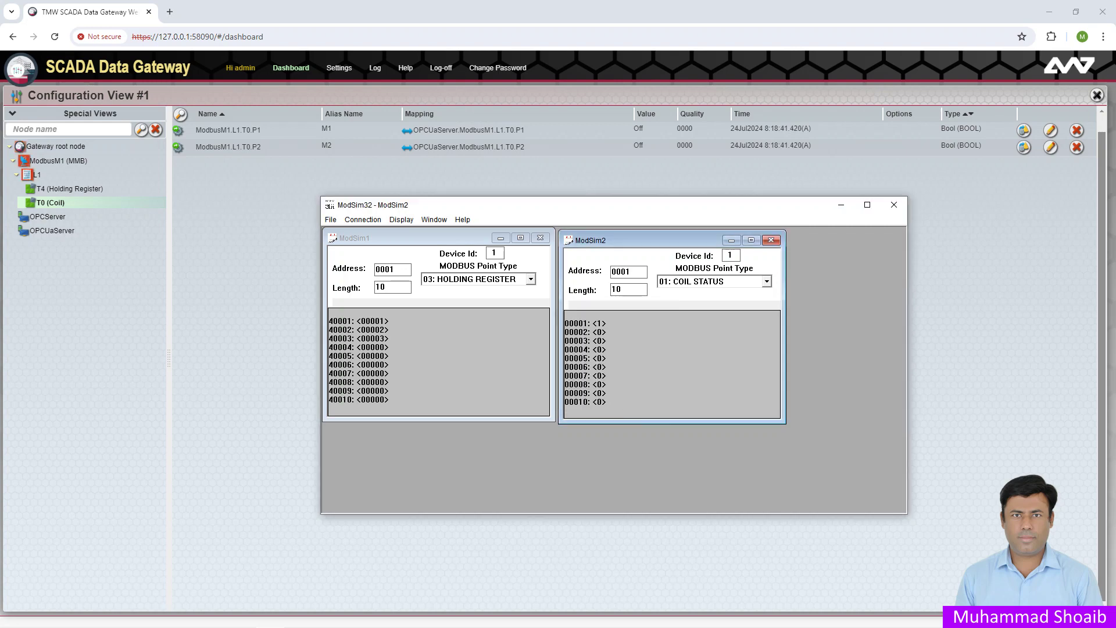
pyautogui.doubleClick(584, 332)
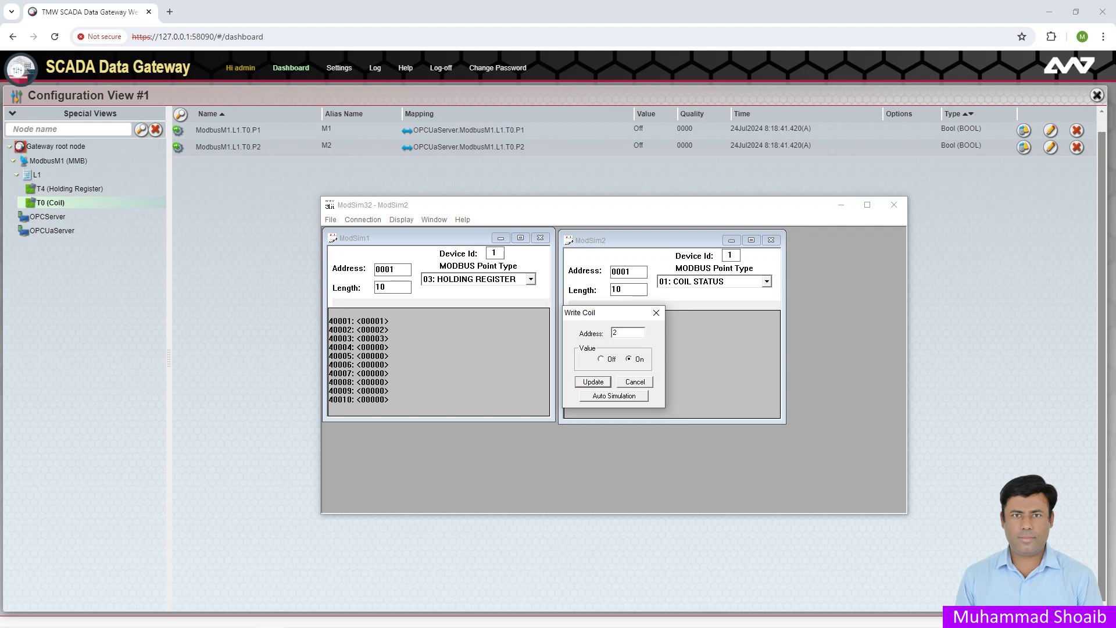
pyautogui.press('Return')
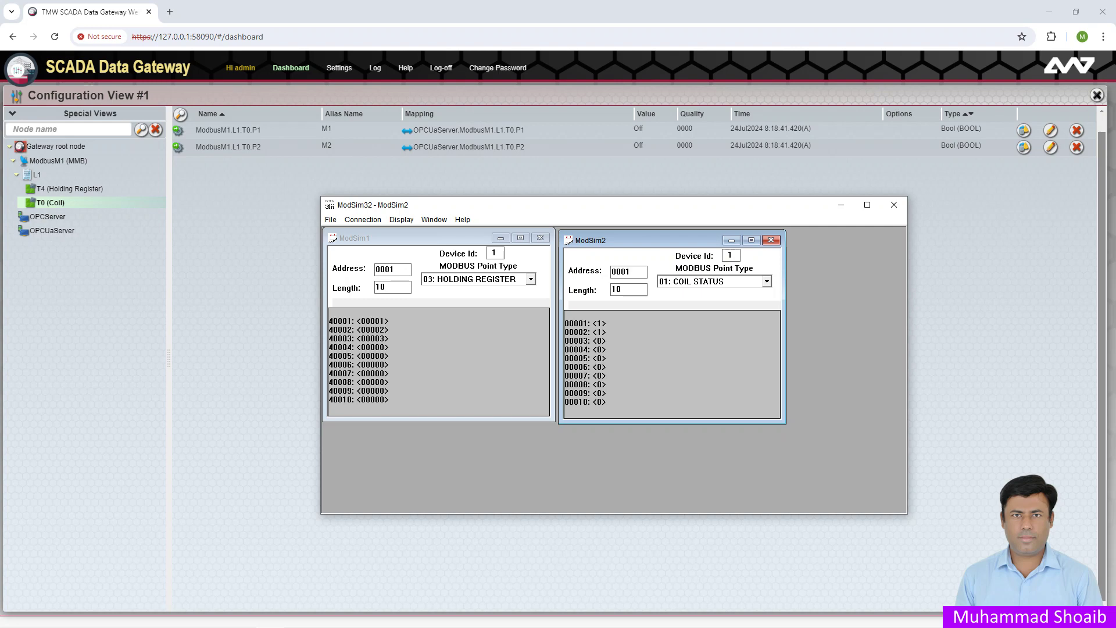
pyautogui.doubleClick(584, 341)
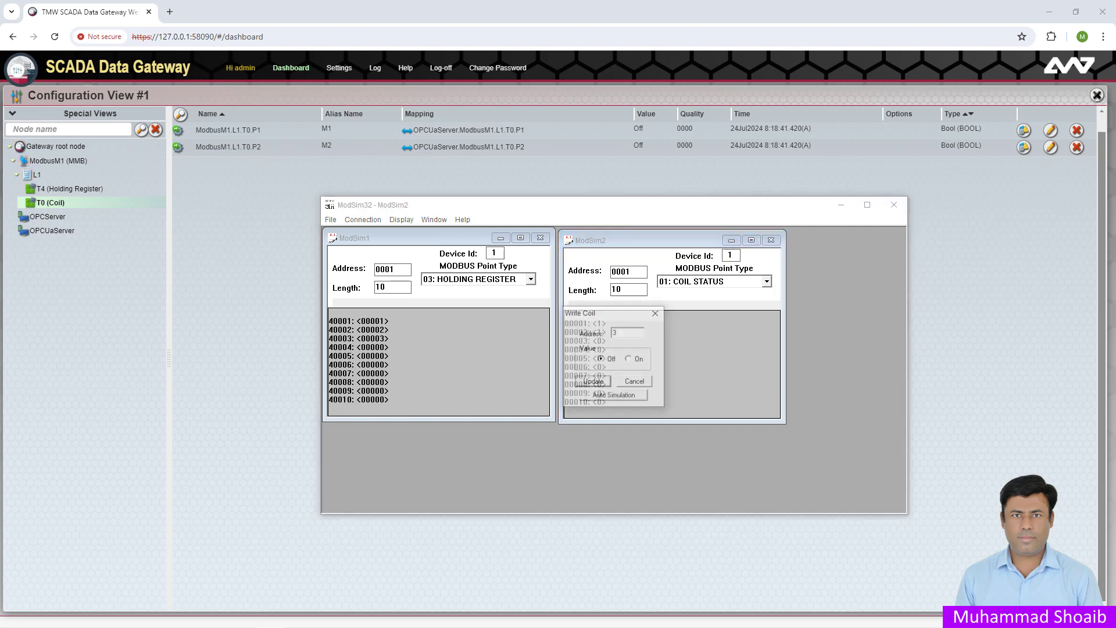
pyautogui.press('Return')
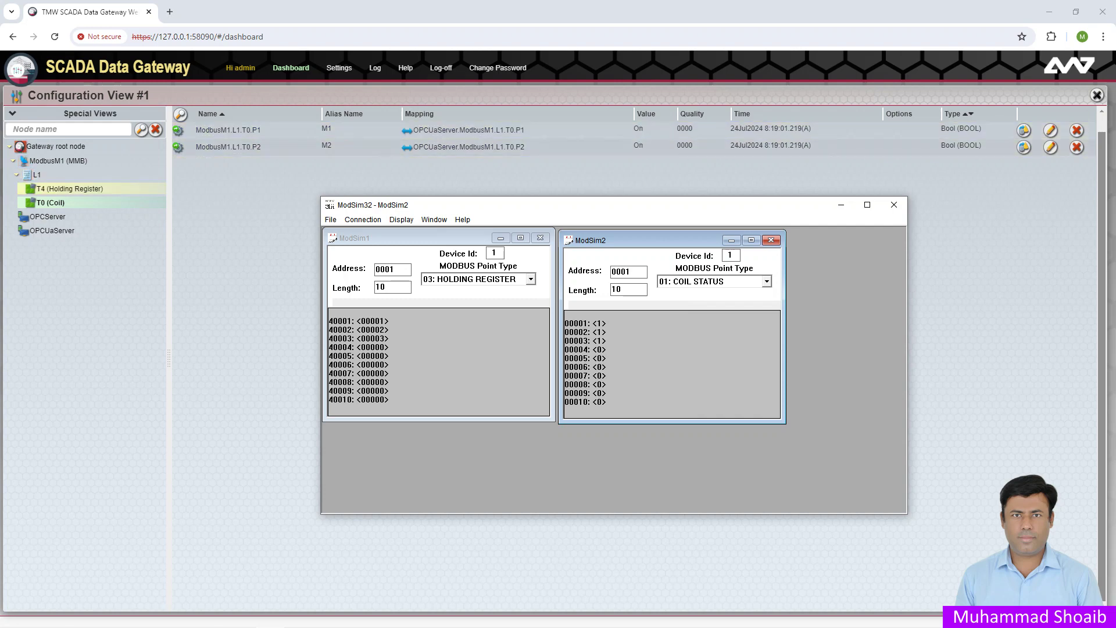
# Step: Show the gateway's T4 holding register points and enable Increment auto simulation on ModSim1 register 40003 with a 5-second interval and step value 1
pyautogui.click(69, 188)
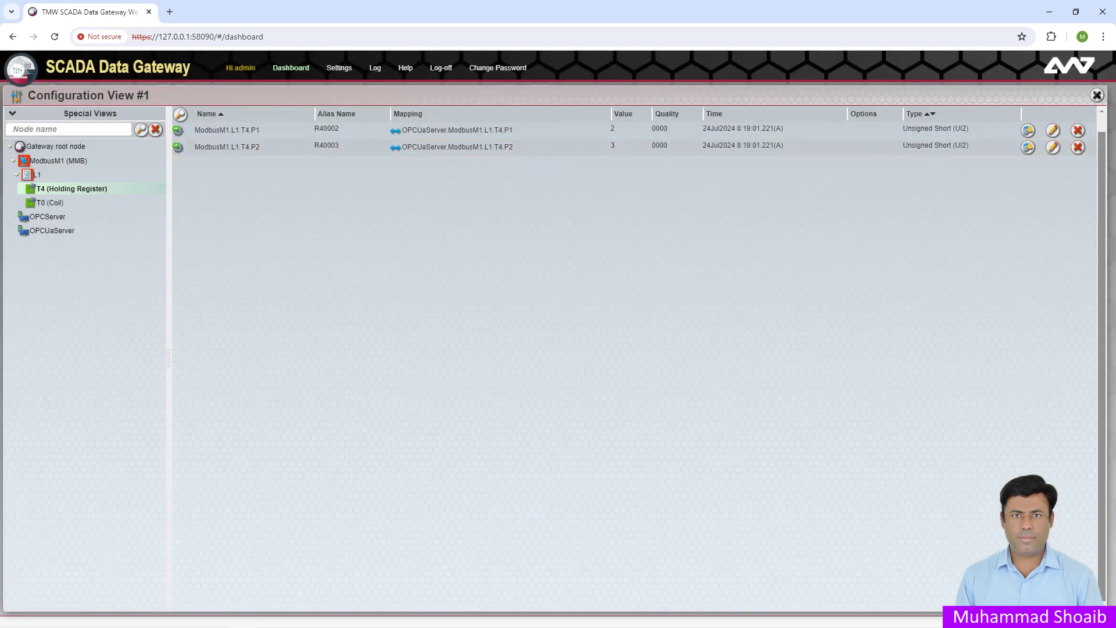
pyautogui.click(270, 616)
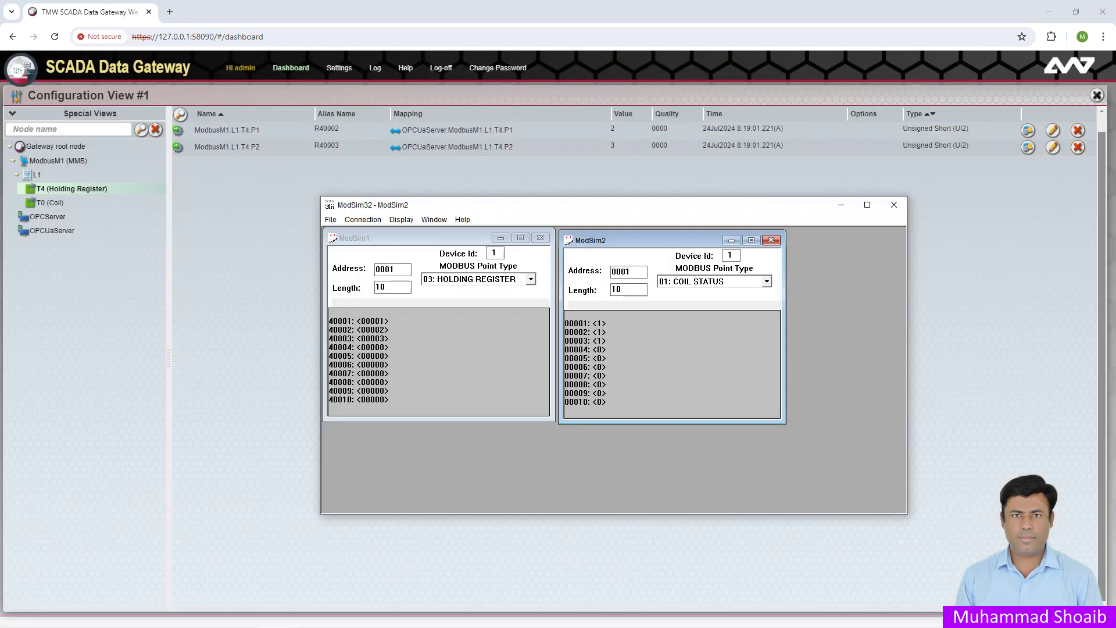
pyautogui.click(407, 337)
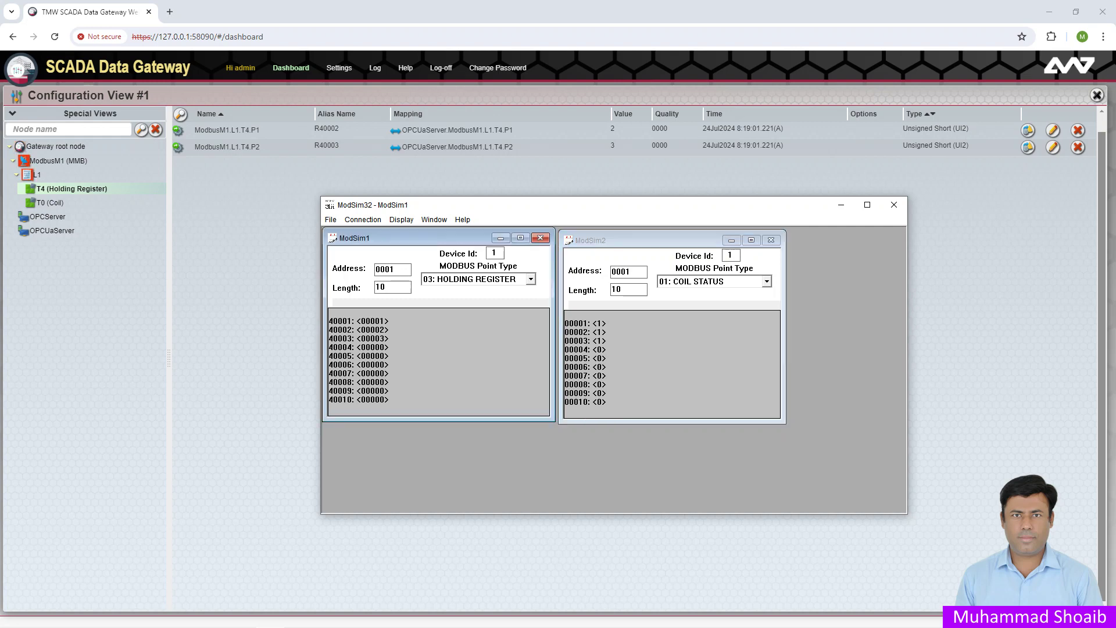
pyautogui.doubleClick(358, 338)
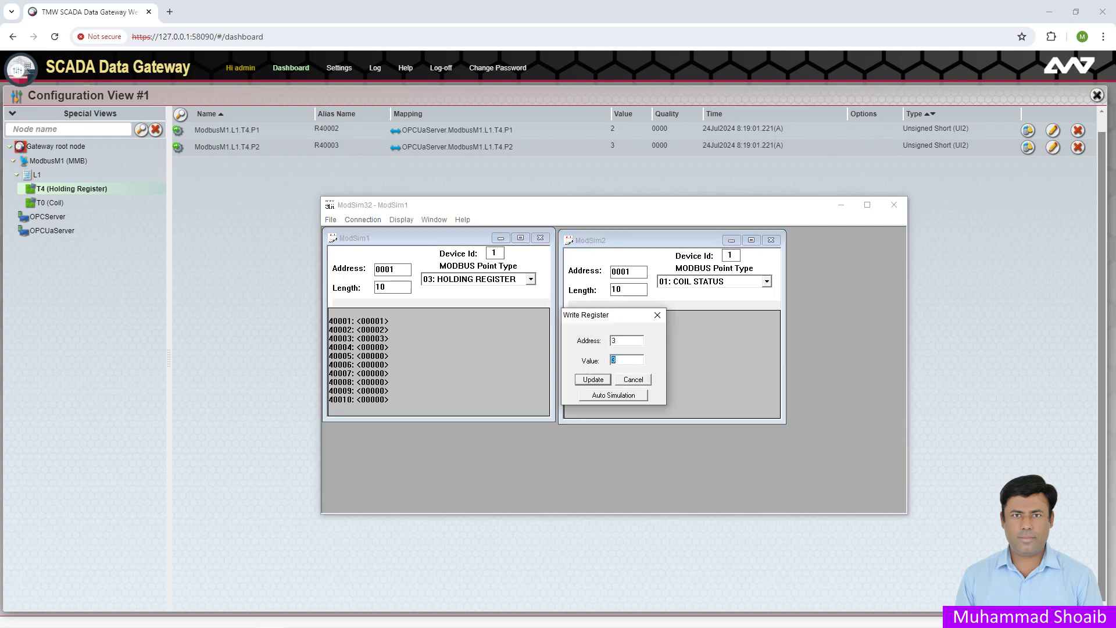
pyautogui.click(613, 395)
pyautogui.click(543, 300)
pyautogui.click(635, 316)
pyautogui.hotkey('alt', 'Down')
pyautogui.press('Down')
pyautogui.press('Return')
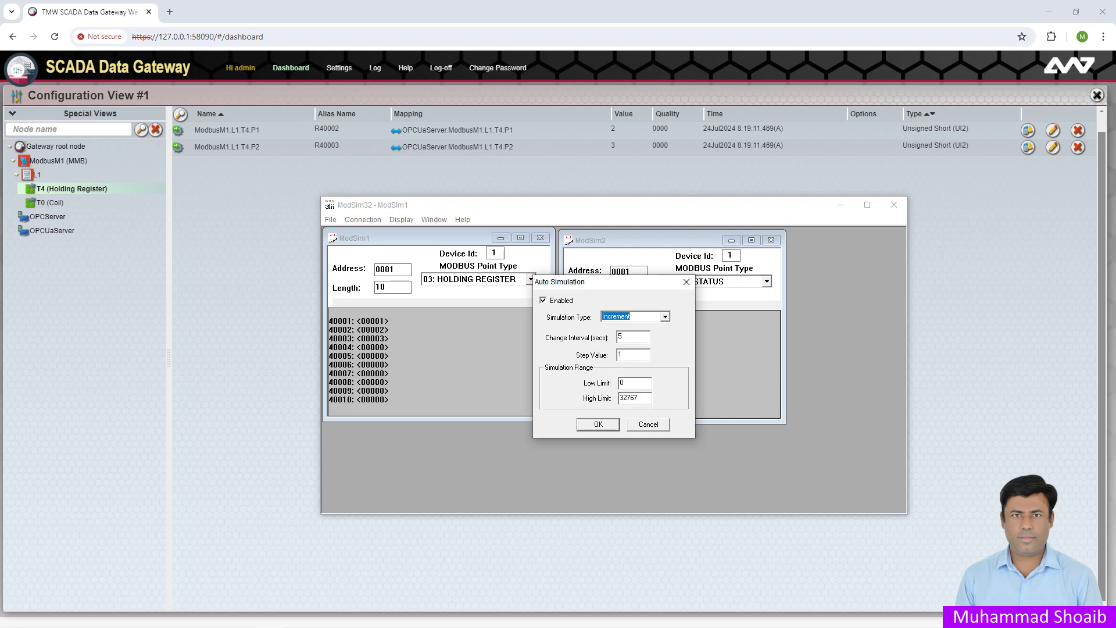
pyautogui.press('Return')
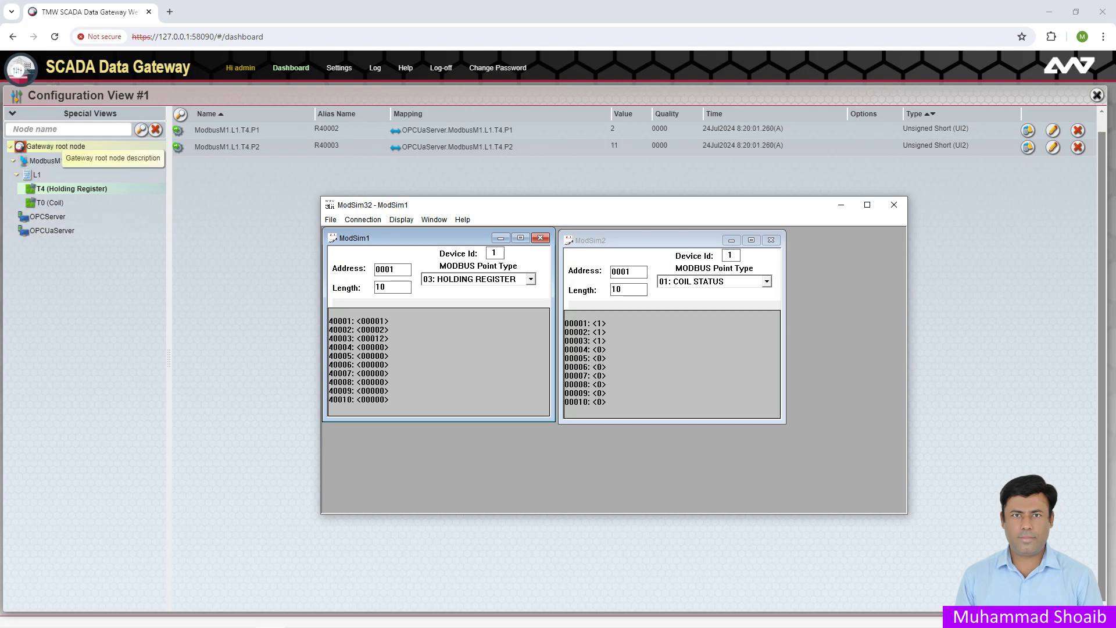
# Step: Add a TCP channel outstation slave to the gateway root node with protocol type S104 and alias IEC104S1, keeping 127.0.0.1 and port 2404
pyautogui.click(74, 146)
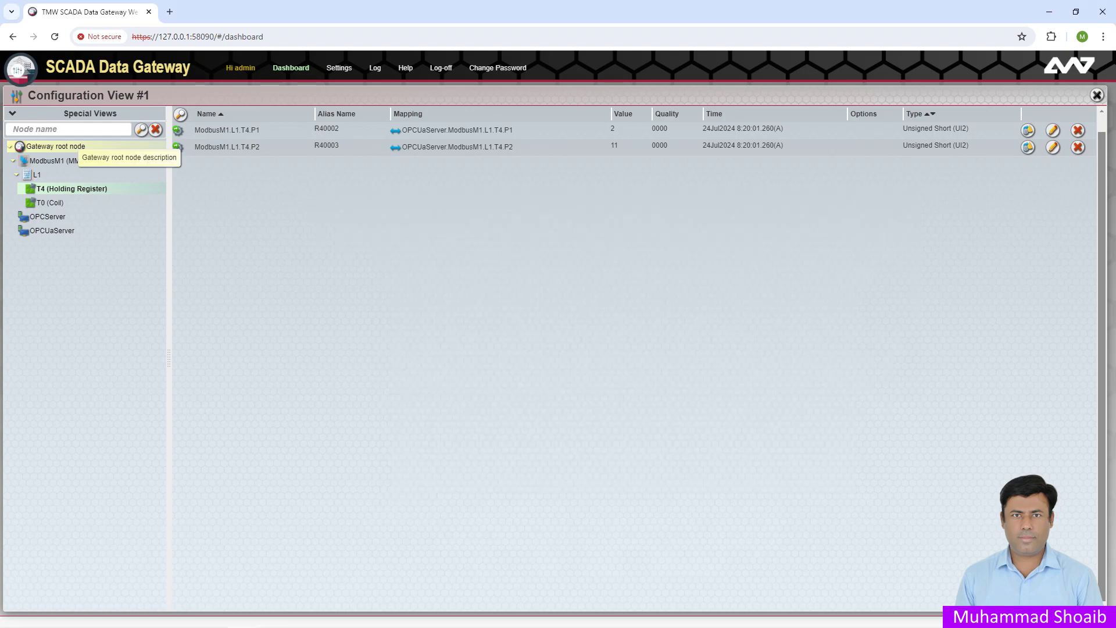
pyautogui.rightClick(74, 146)
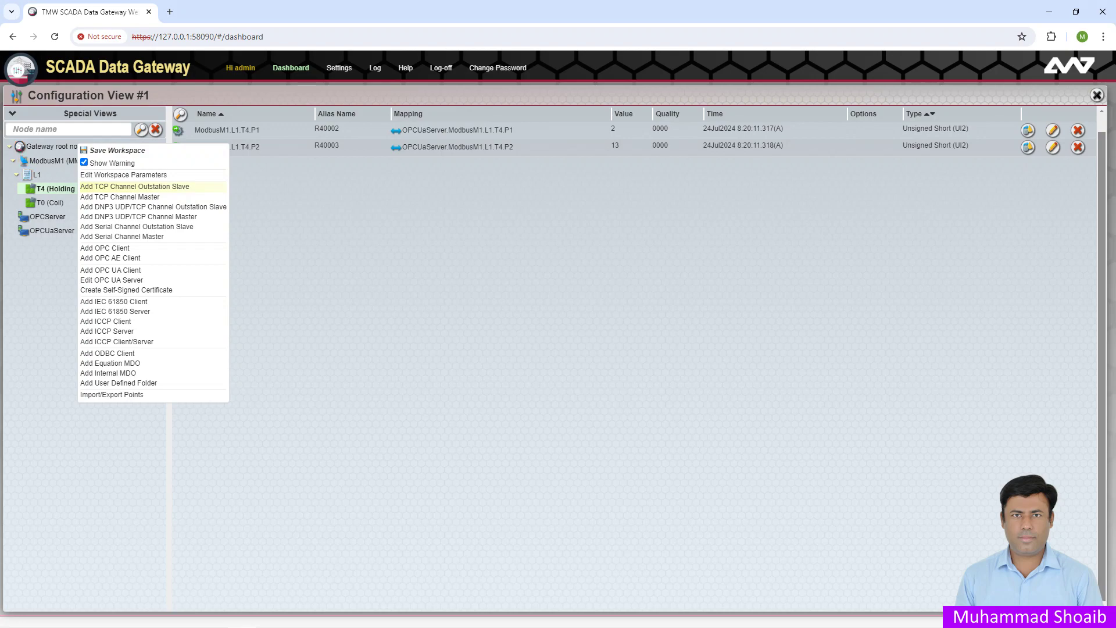
pyautogui.click(134, 186)
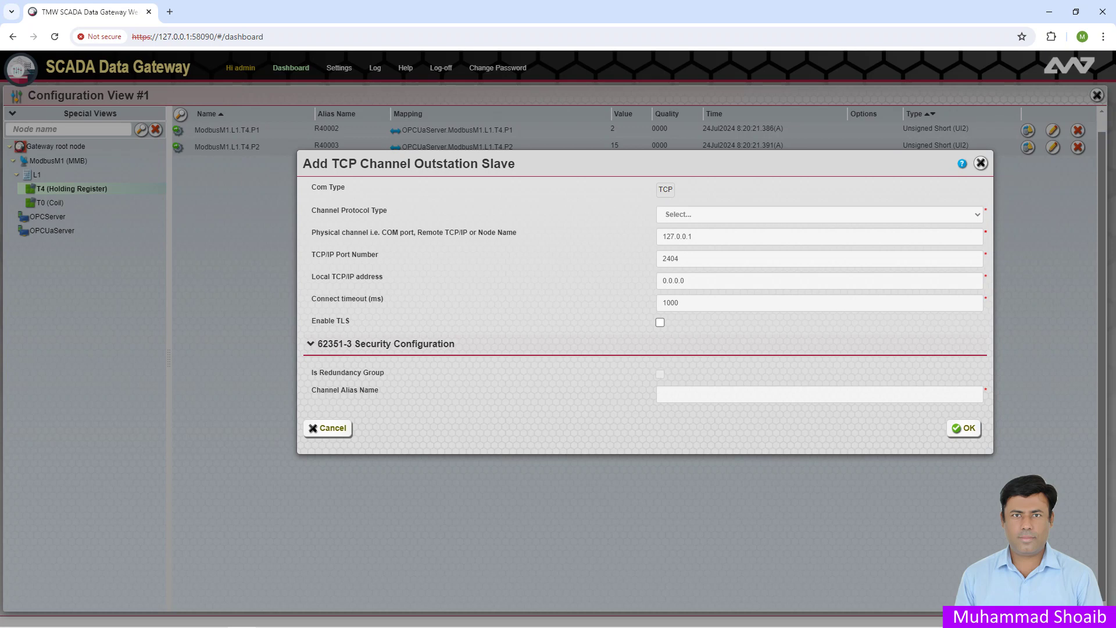
pyautogui.click(818, 214)
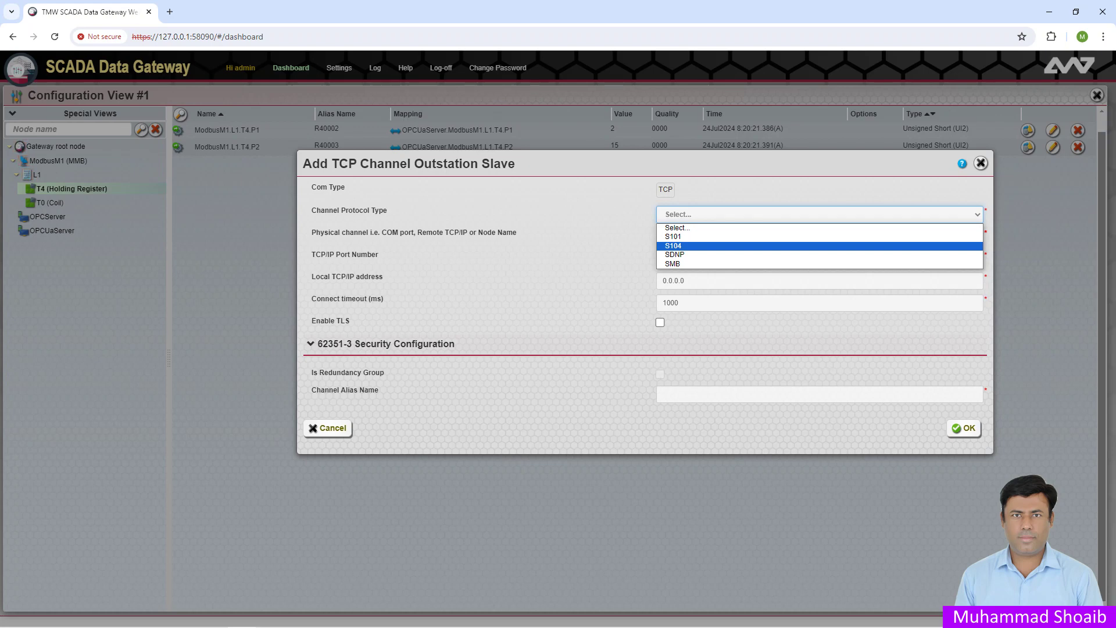
pyautogui.click(674, 245)
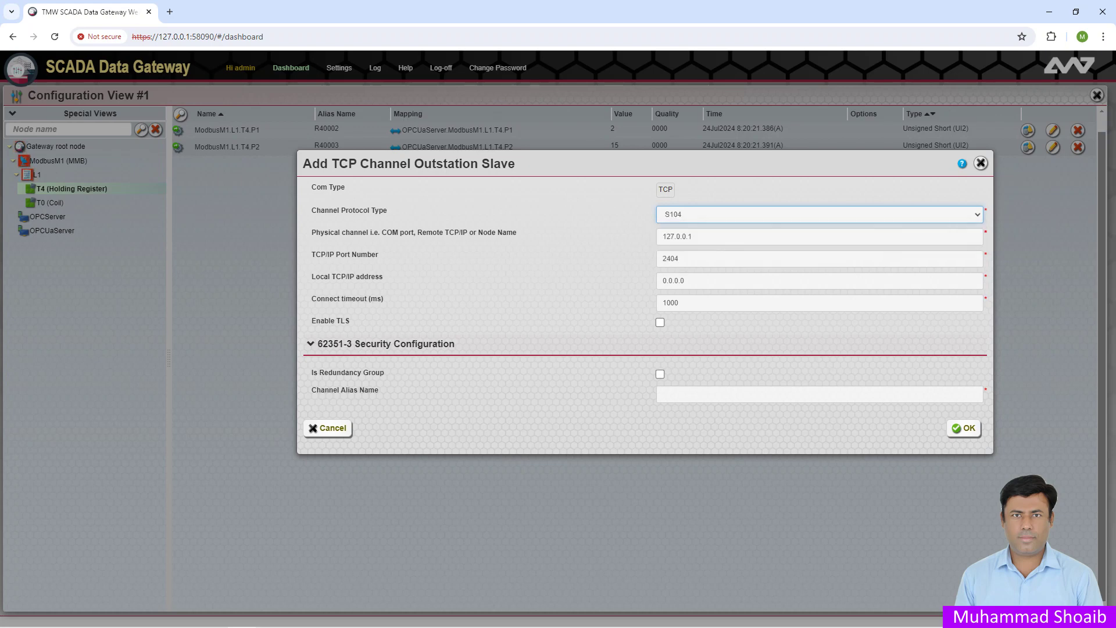
pyautogui.click(662, 394)
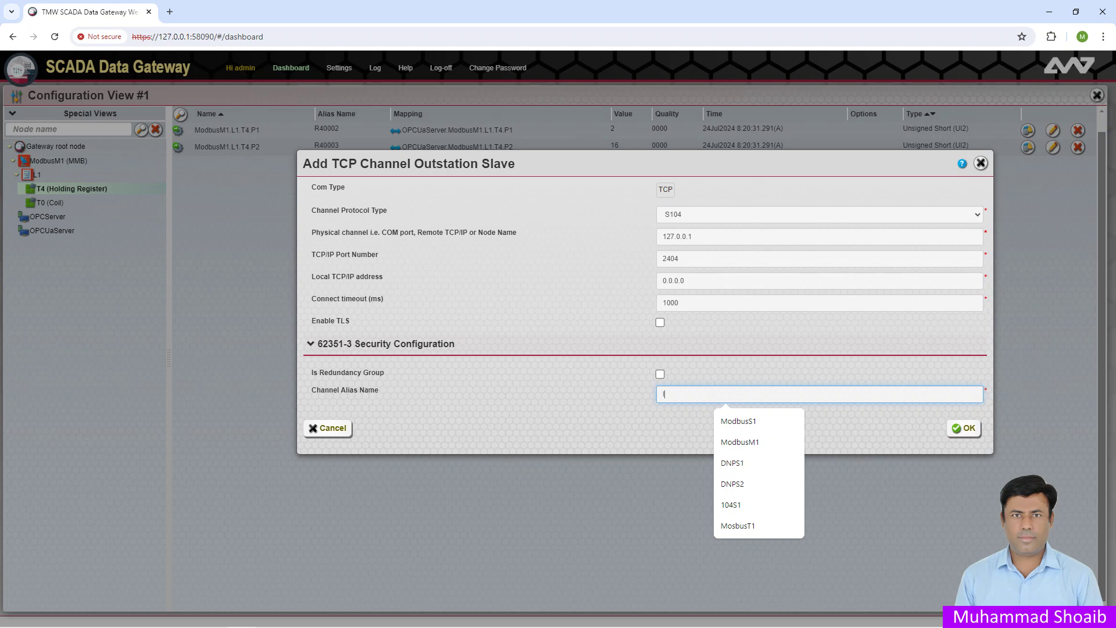
pyautogui.write('IEC104S1')
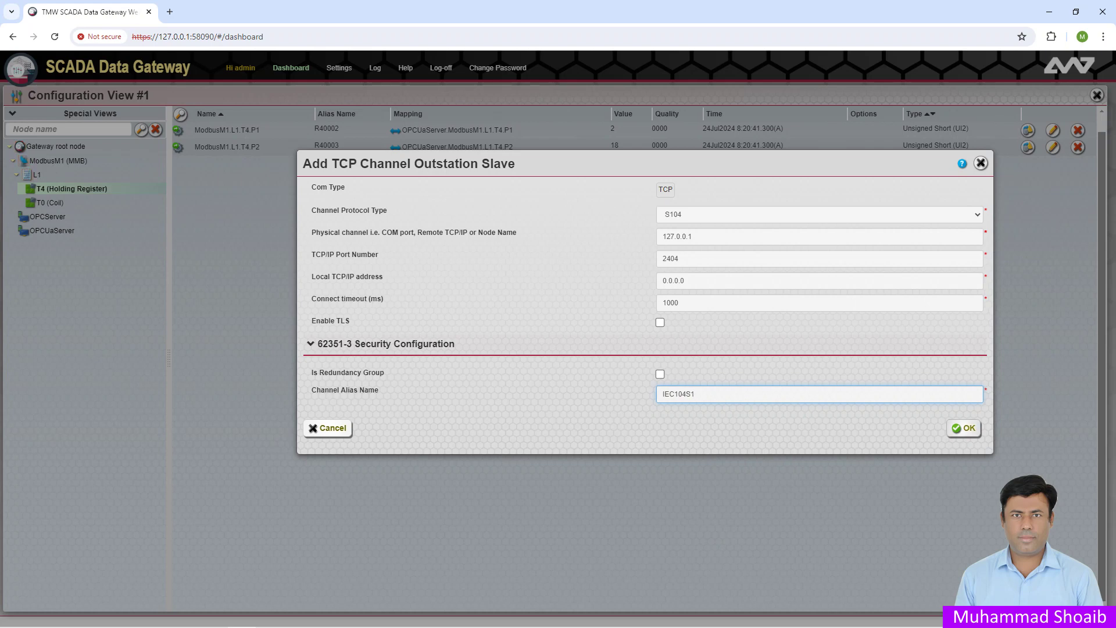
pyautogui.click(963, 428)
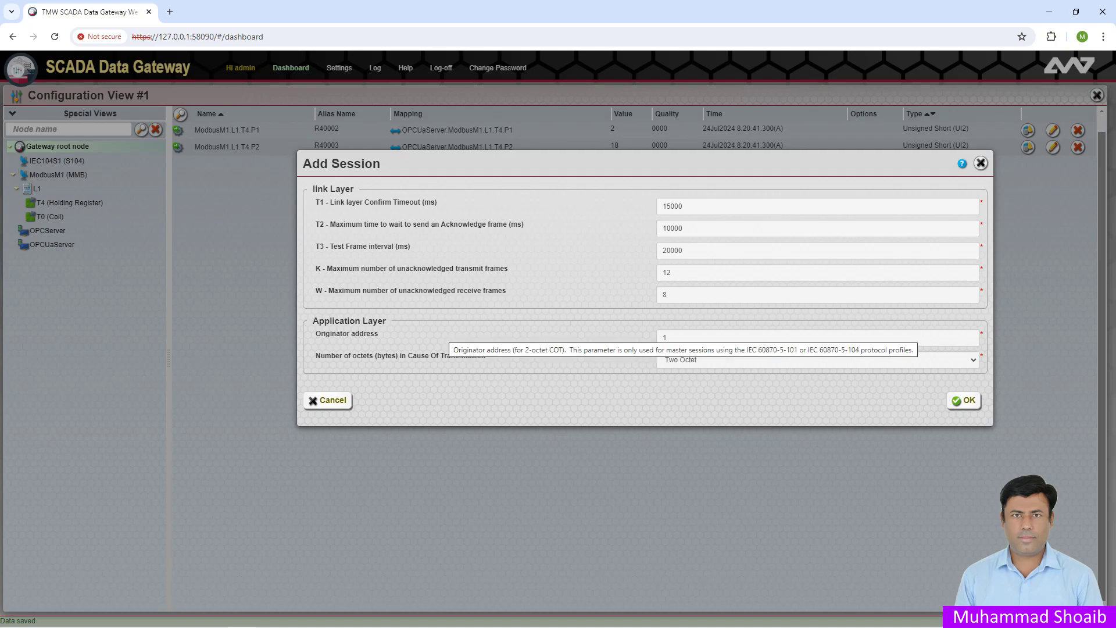
# Step: Add a session with the default link and application layer settings to IEC104S1, and a sector with ASDU address 3 and default parameters
pyautogui.click(963, 400)
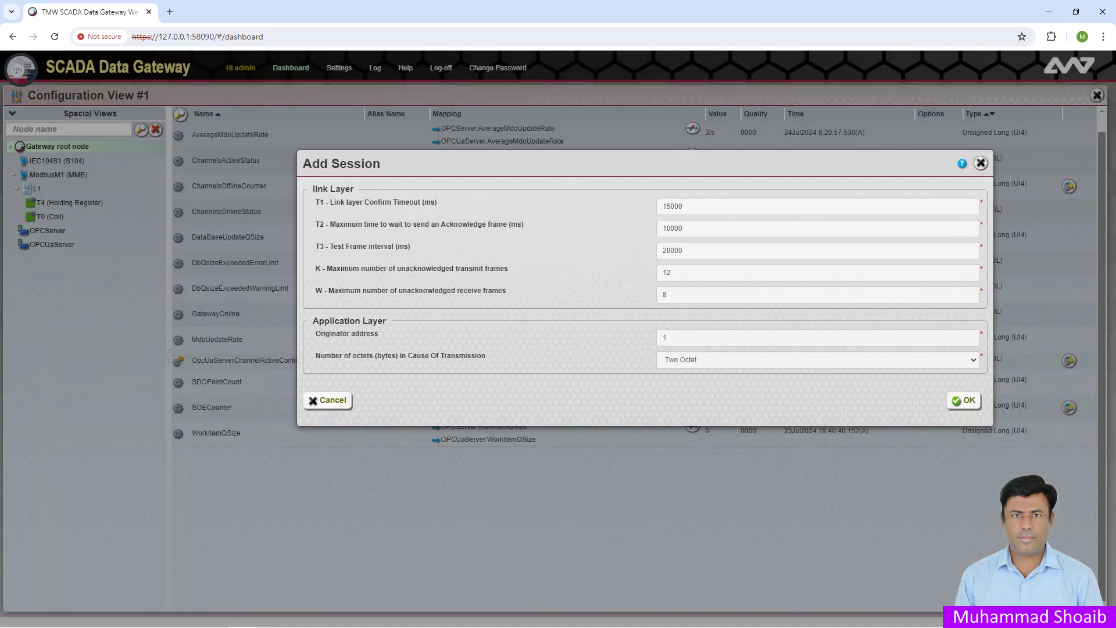
pyautogui.click(963, 400)
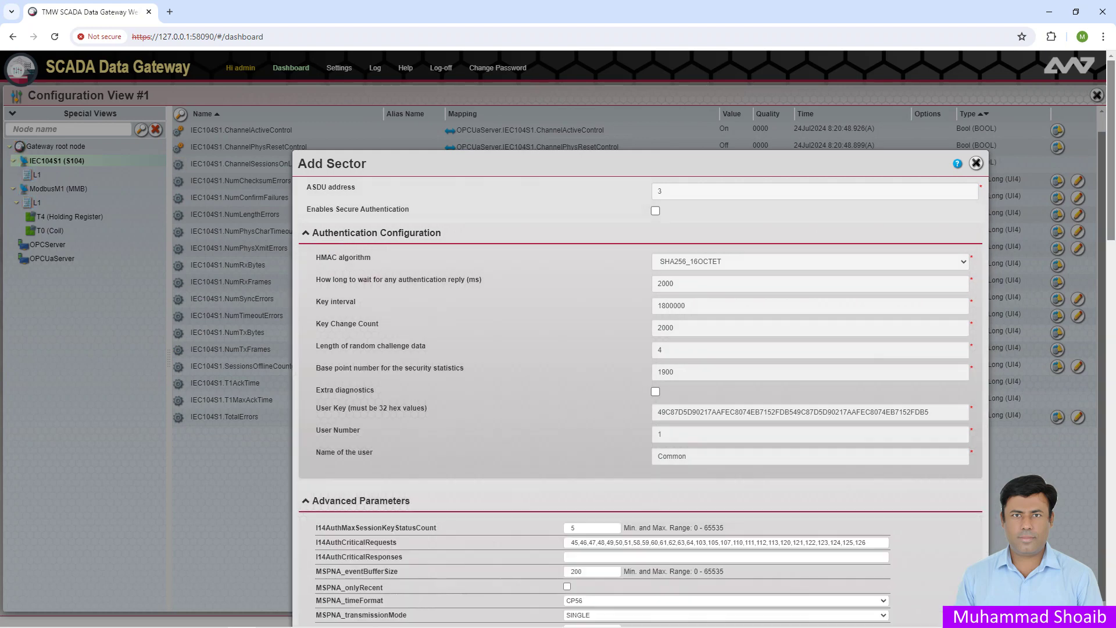
pyautogui.scroll(-2, 668, 430)
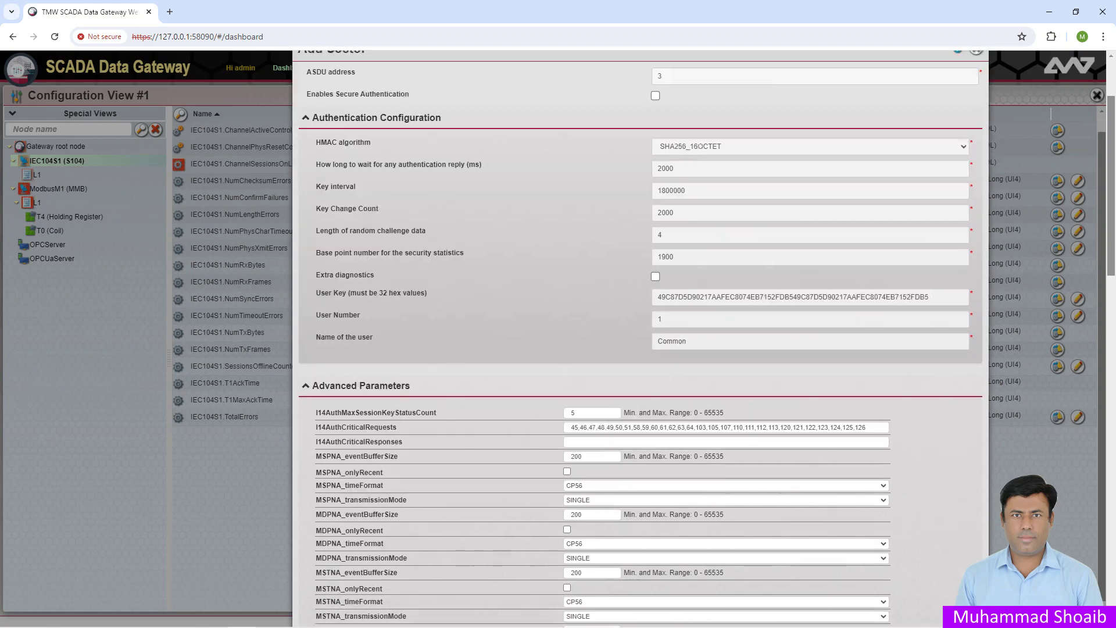
pyautogui.scroll(-5, 640, 338)
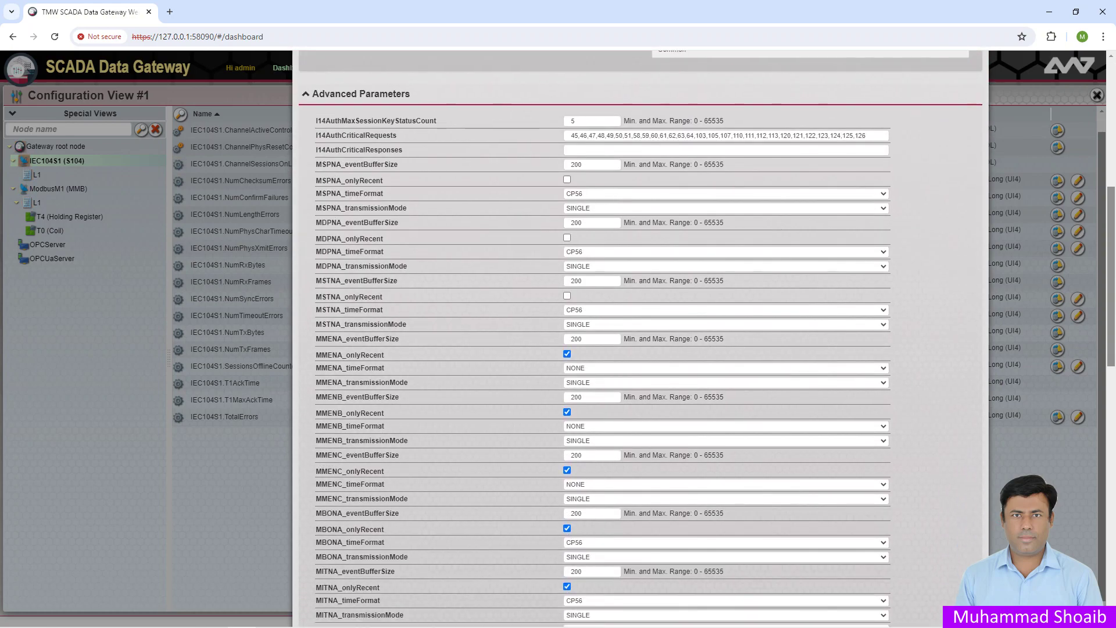
pyautogui.scroll(-9, 640, 337)
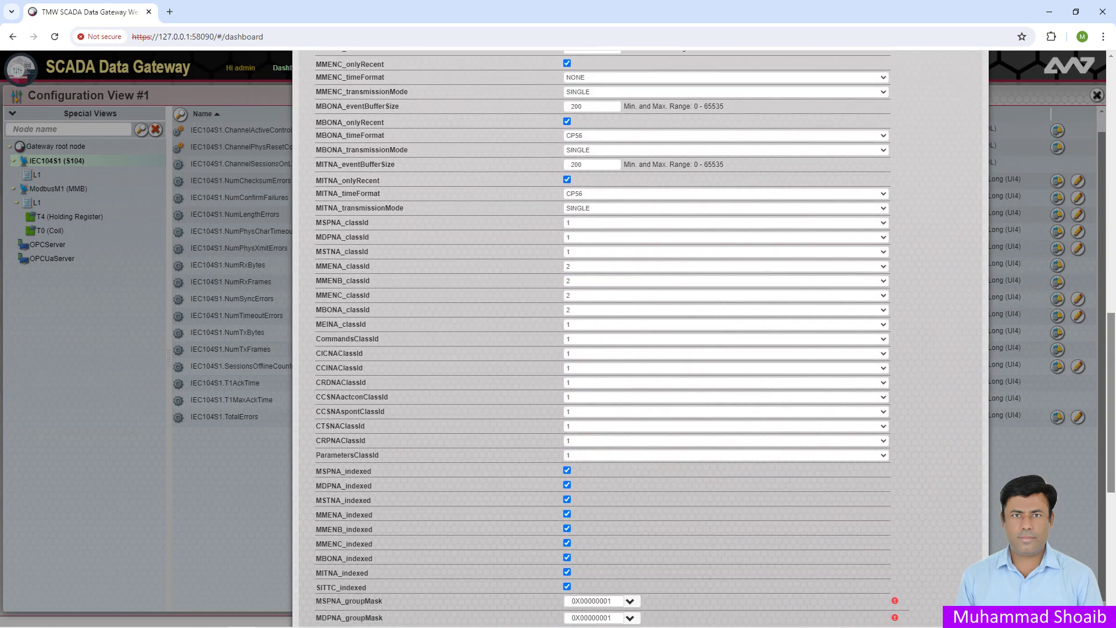
pyautogui.scroll(-5, 640, 337)
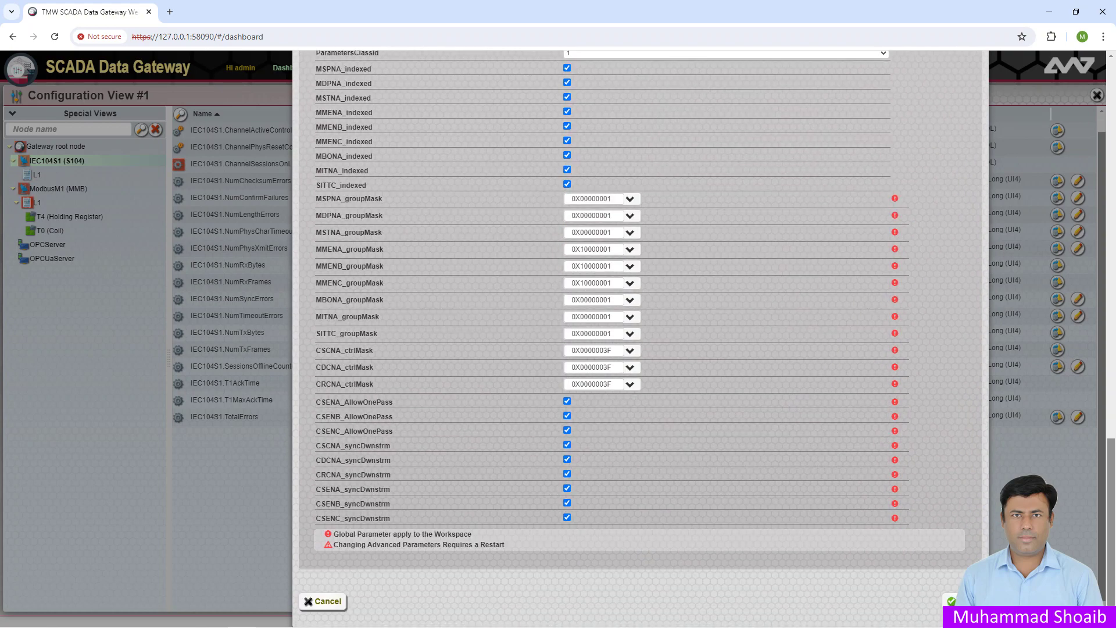
pyautogui.click(960, 600)
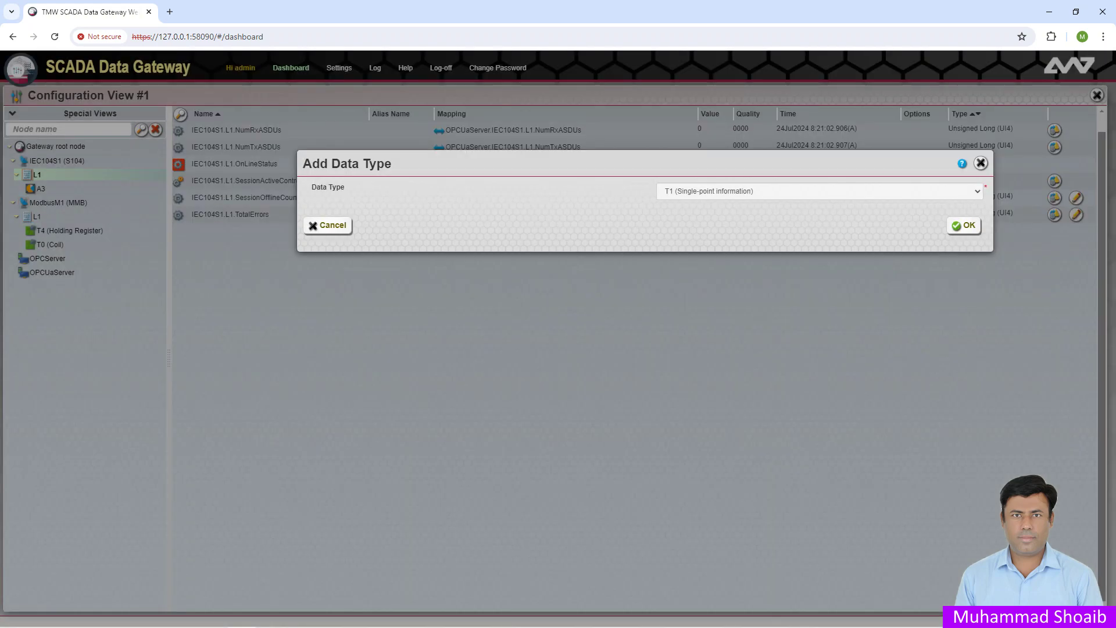
# Step: Add the data type T11 (Measured value, scaled value) to sector A3 of the IEC104S1 channel
pyautogui.click(819, 190)
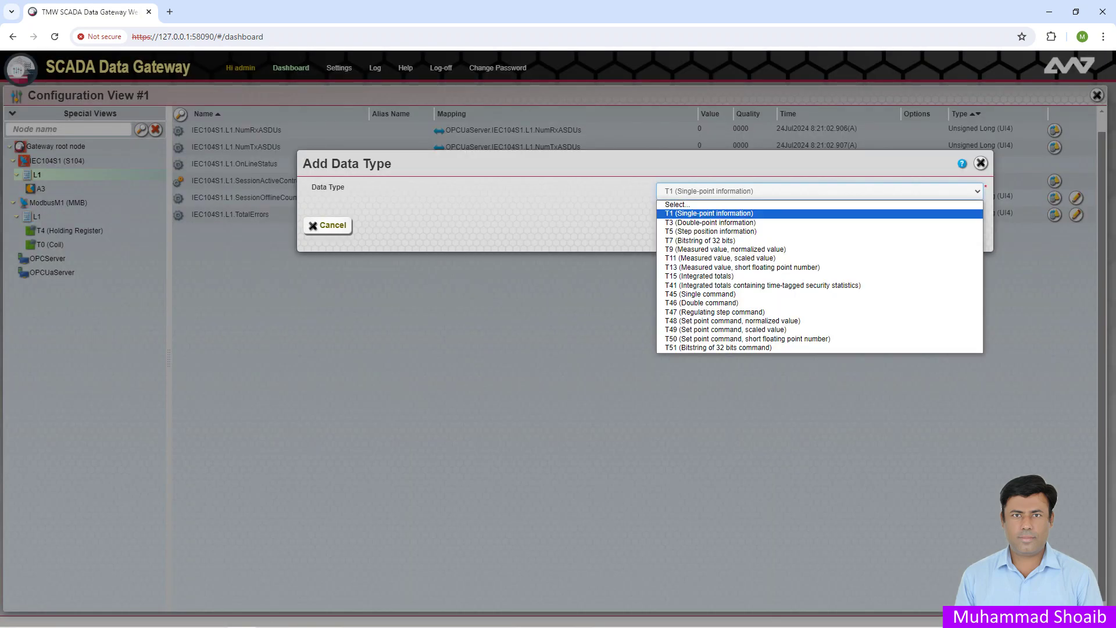
pyautogui.press('Down')
pyautogui.press('Down')
pyautogui.press('Down')
pyautogui.press('Down')
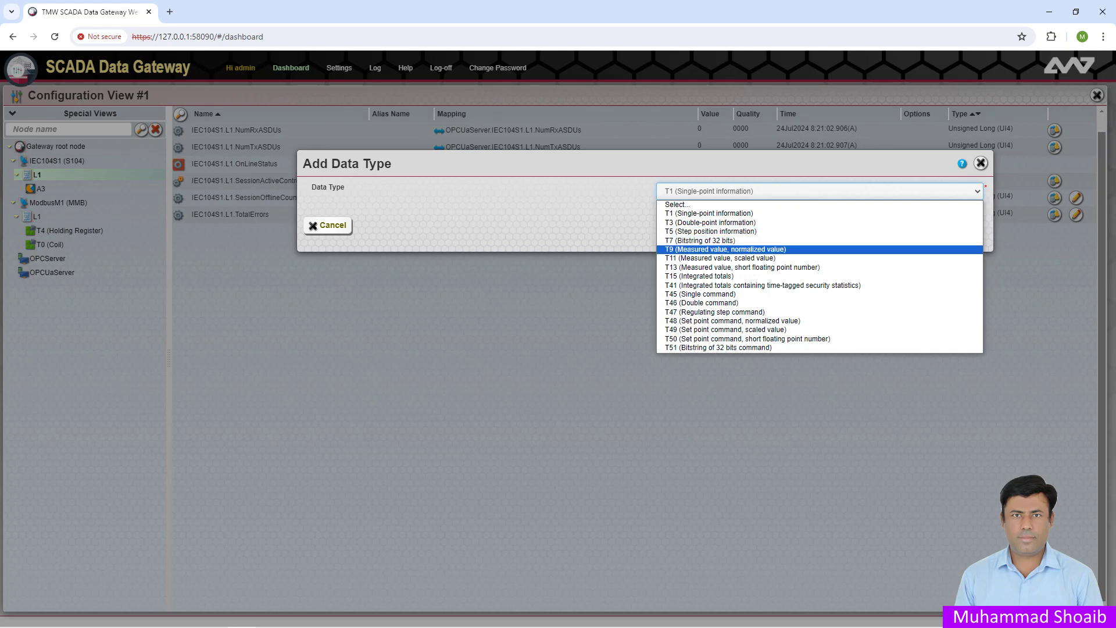
pyautogui.press('Down')
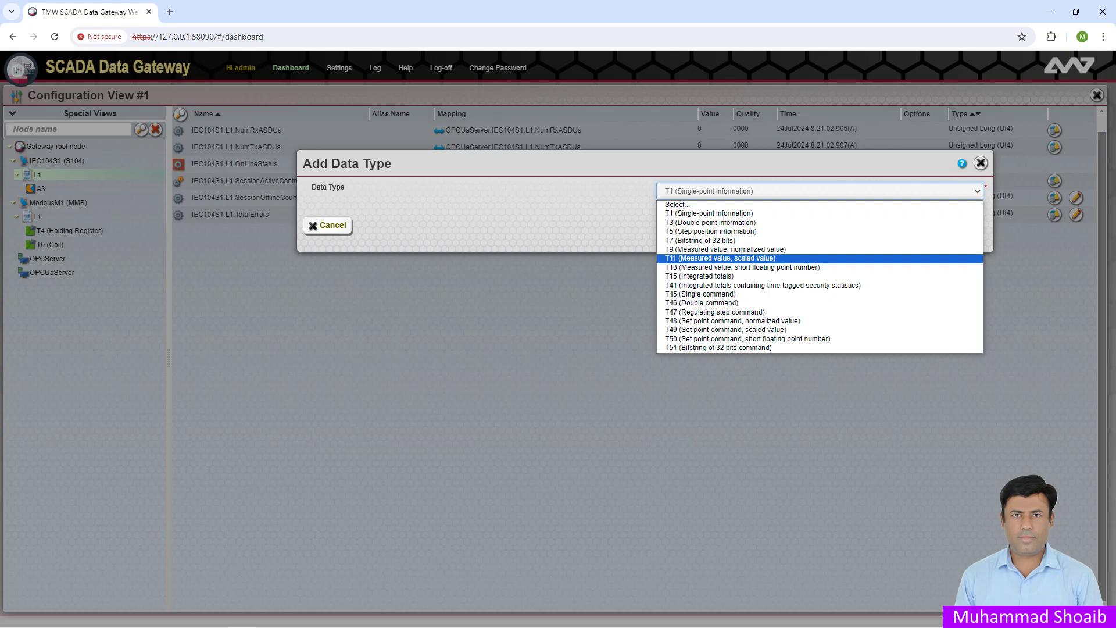
pyautogui.press('Up')
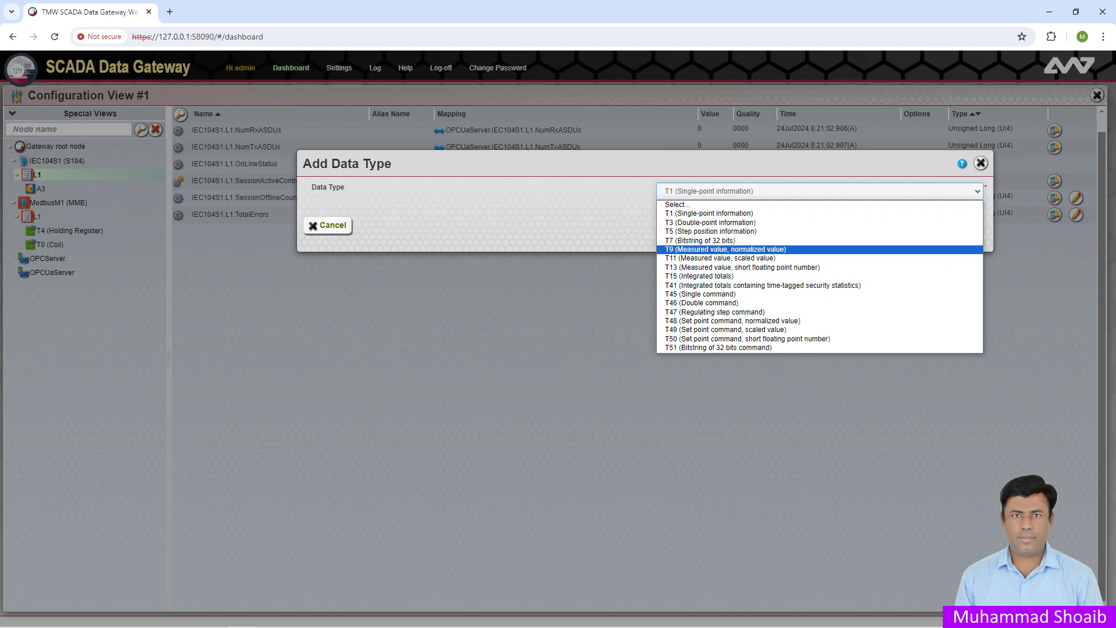
pyautogui.press('Down')
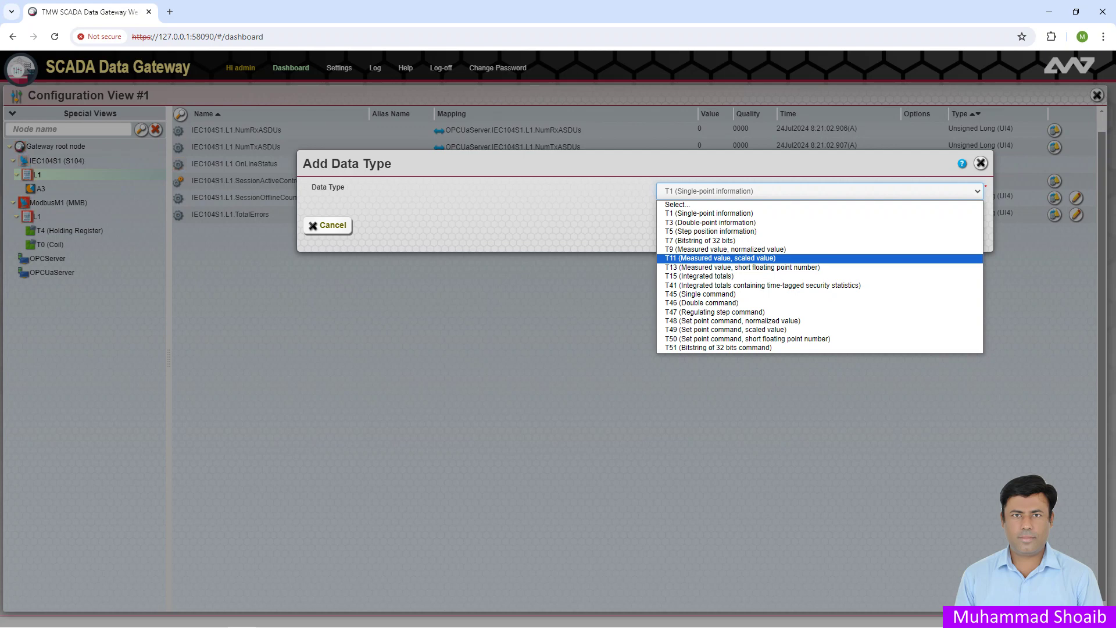
pyautogui.press('Return')
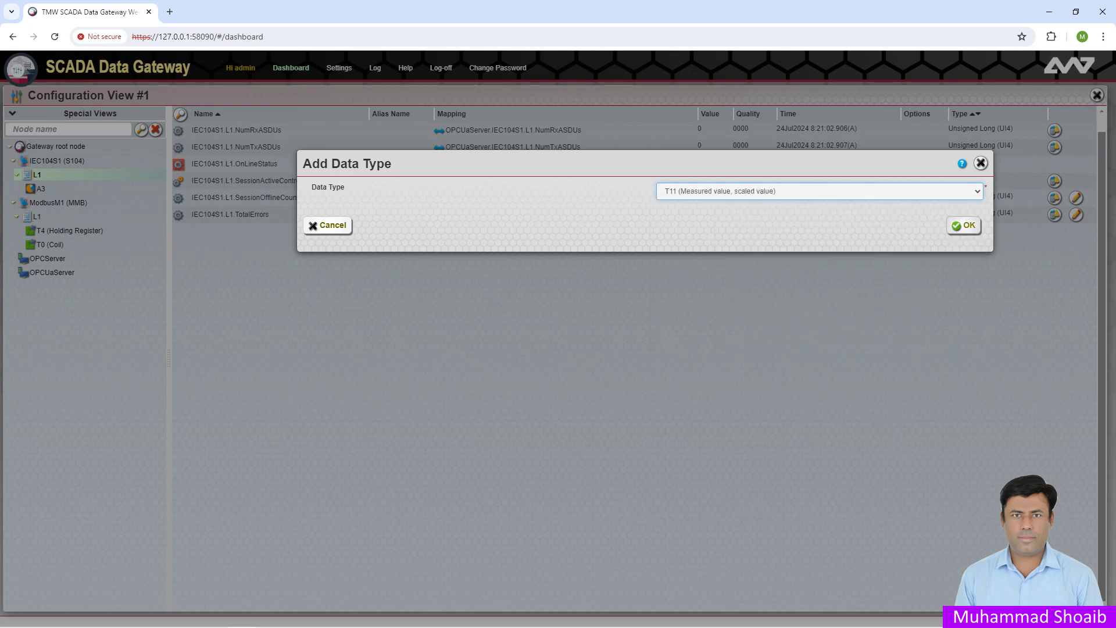
pyautogui.click(964, 226)
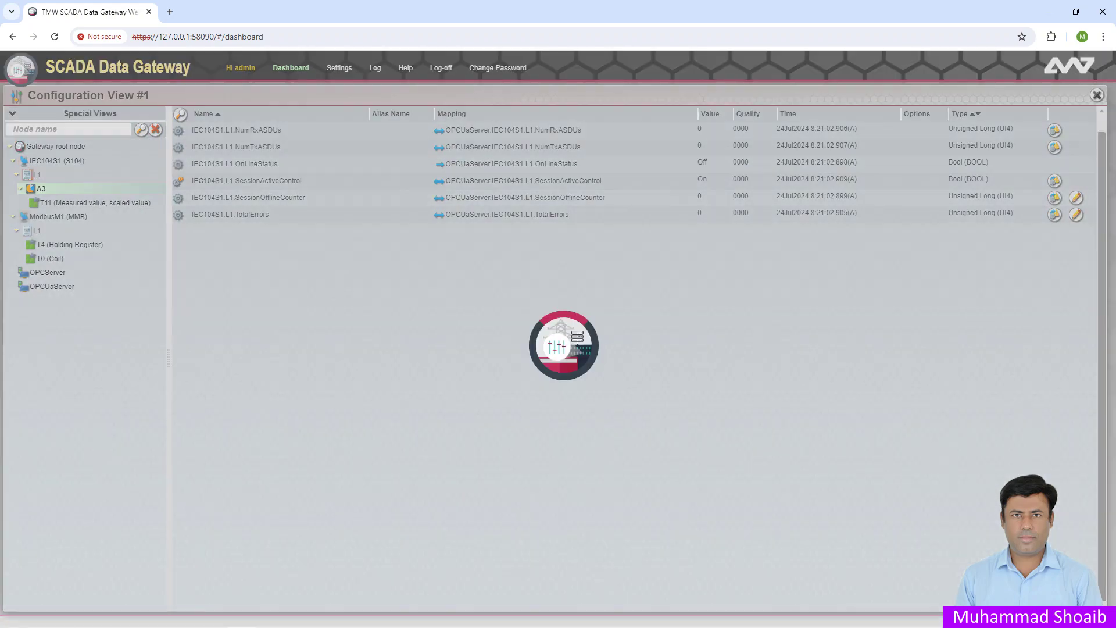
# Step: Add the data type T1 (Single-point information) to sector A3 of the IEC104S1 channel
pyautogui.rightClick(41, 188)
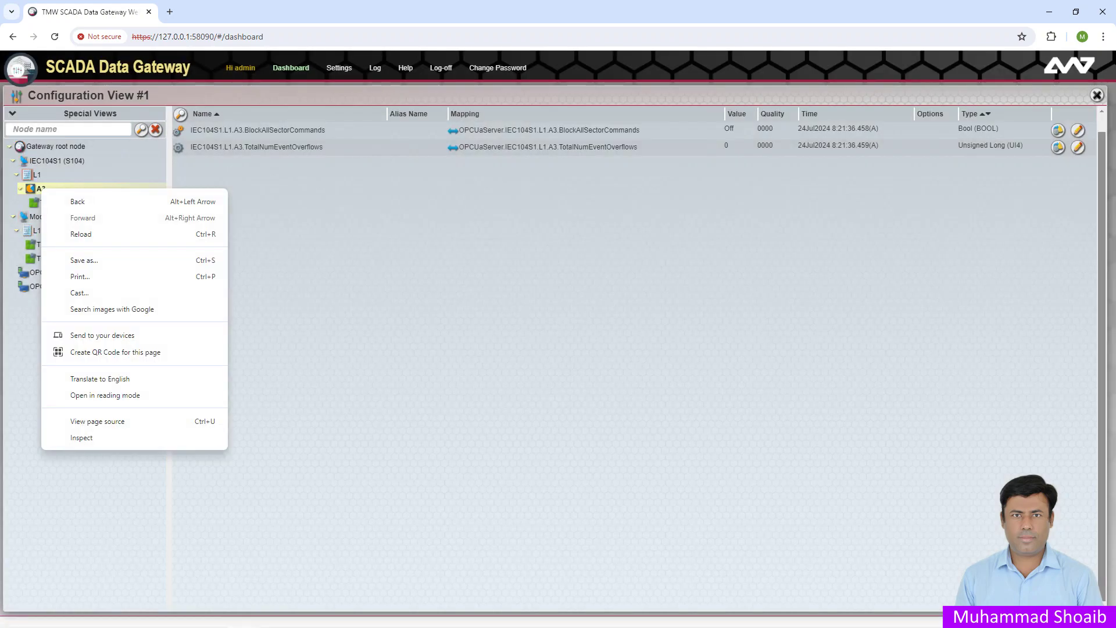
pyautogui.click(38, 188)
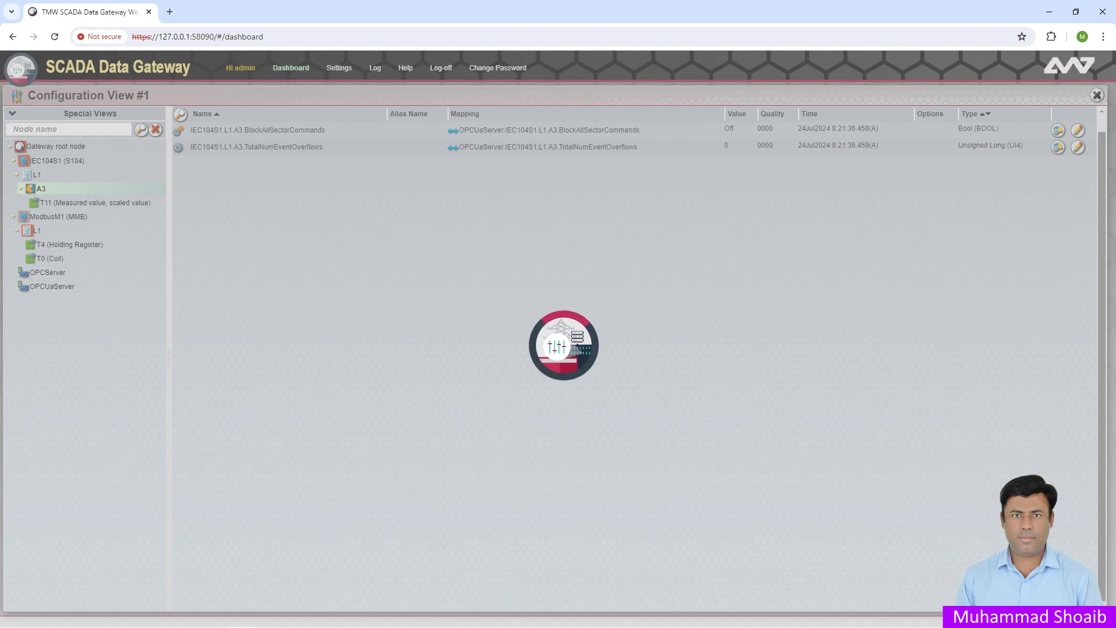
pyautogui.rightClick(30, 187)
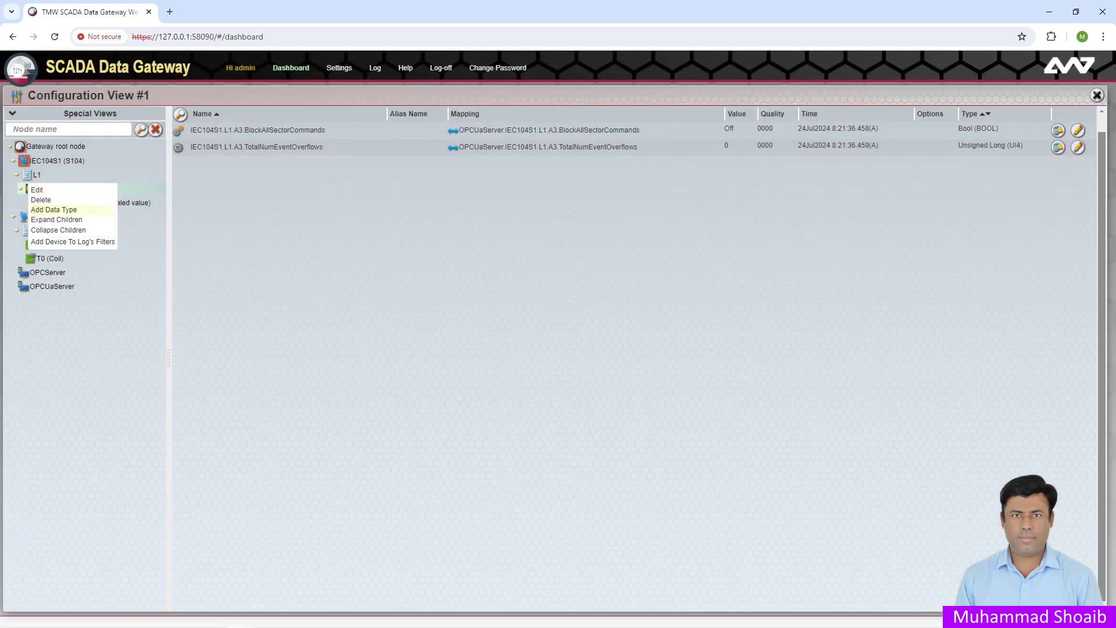
pyautogui.click(53, 209)
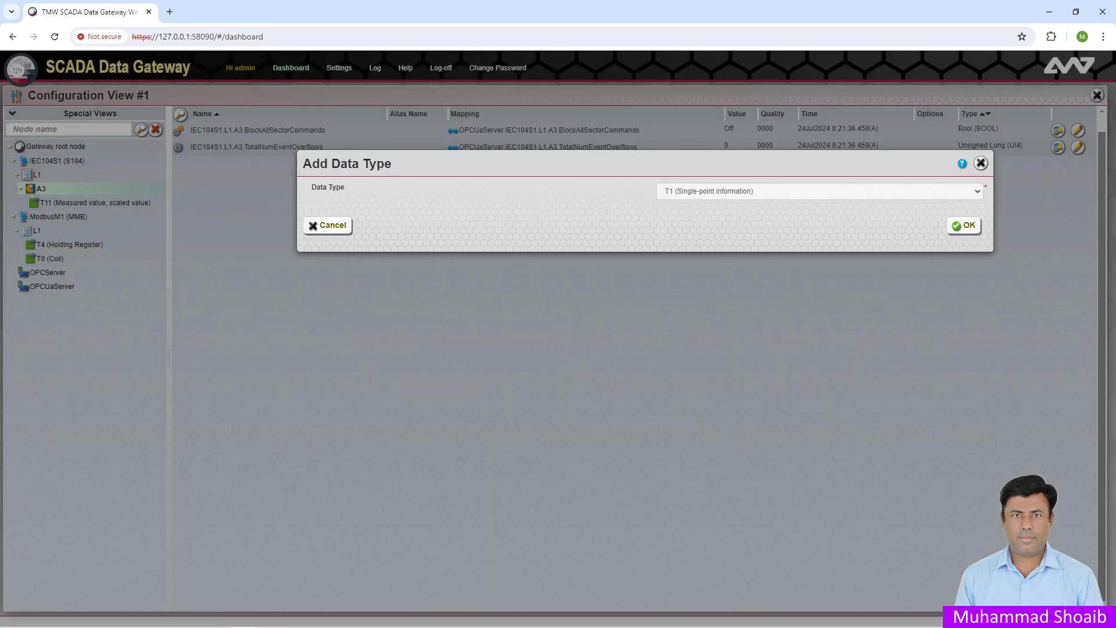
pyautogui.click(818, 190)
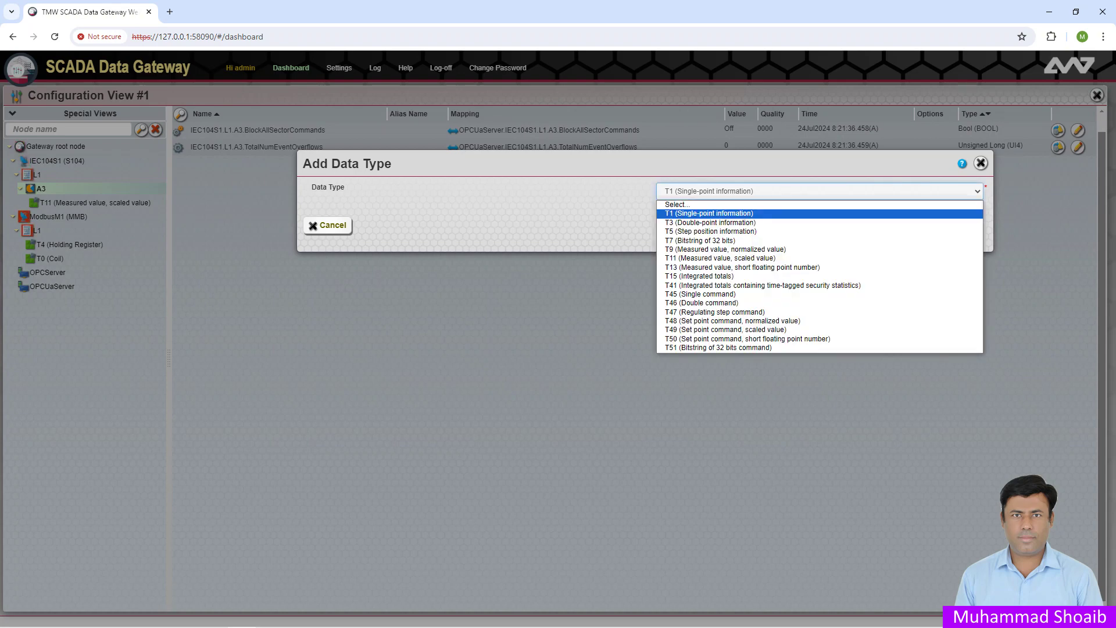
pyautogui.click(708, 213)
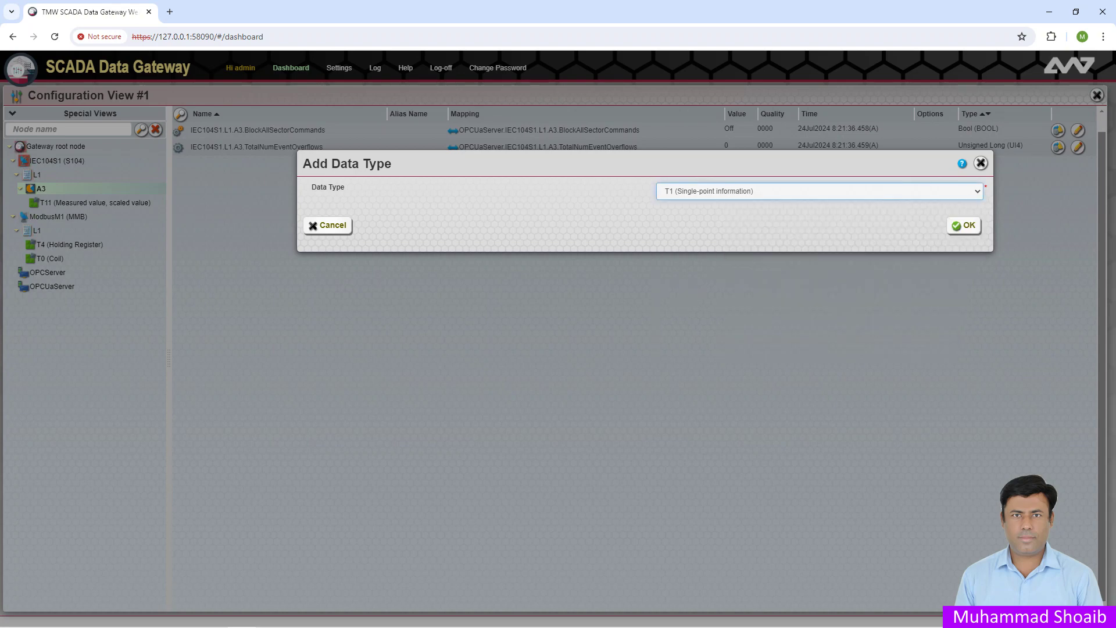
pyautogui.click(964, 225)
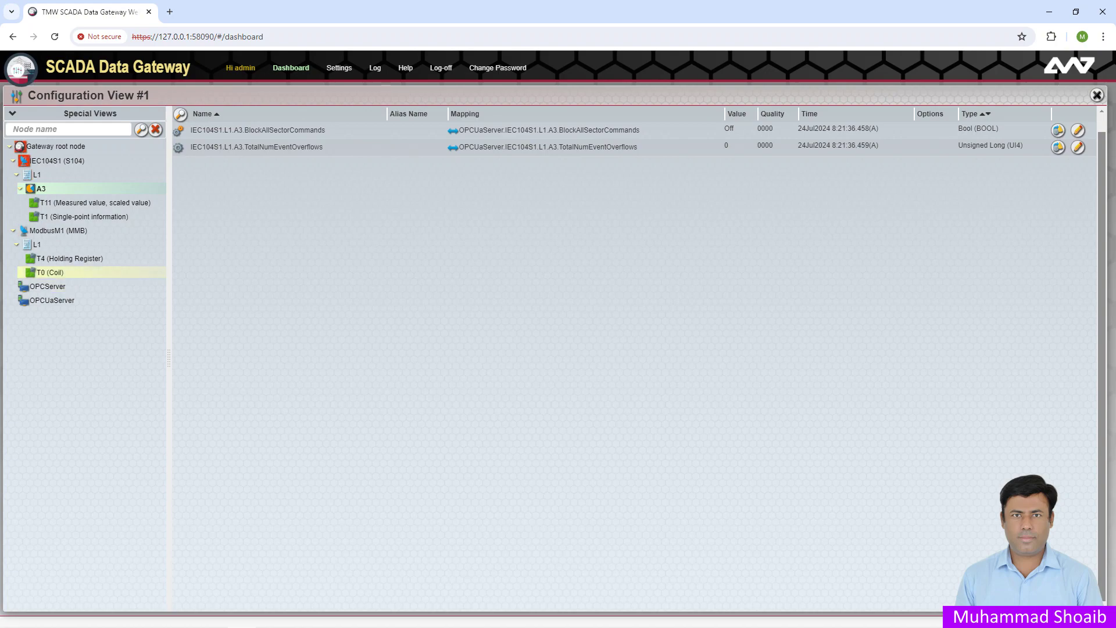
# Step: Map the Modbus coil ModbusM1.L1.T0.P1 to T1 of sector A3 with information object address 1 and no options
pyautogui.click(50, 273)
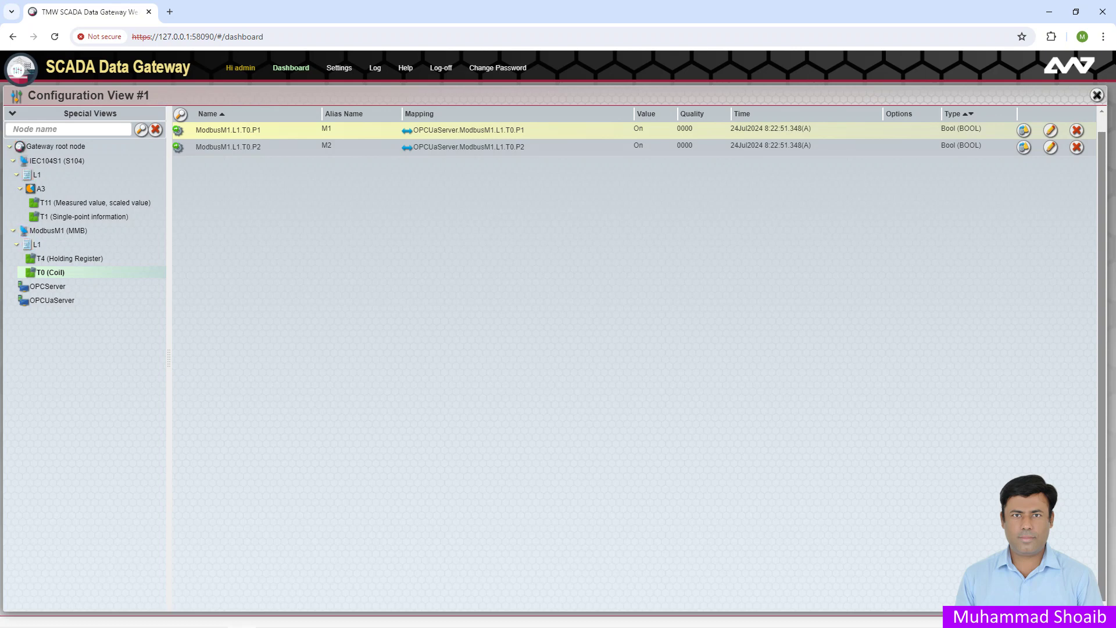
pyautogui.moveTo(228, 129); pyautogui.dragTo(82, 216)
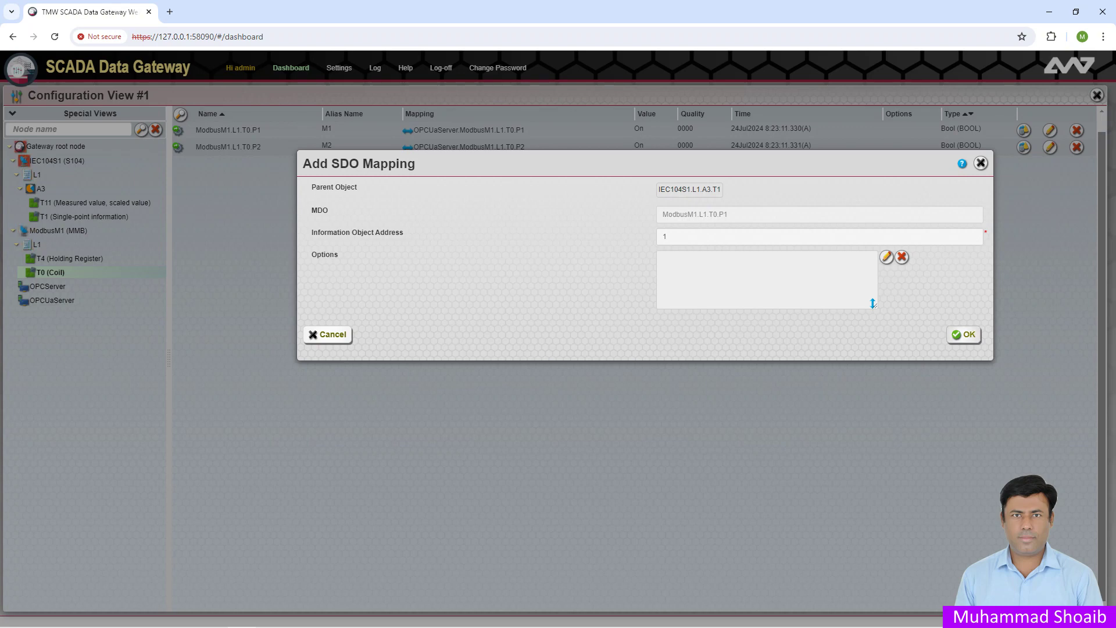
pyautogui.click(873, 303)
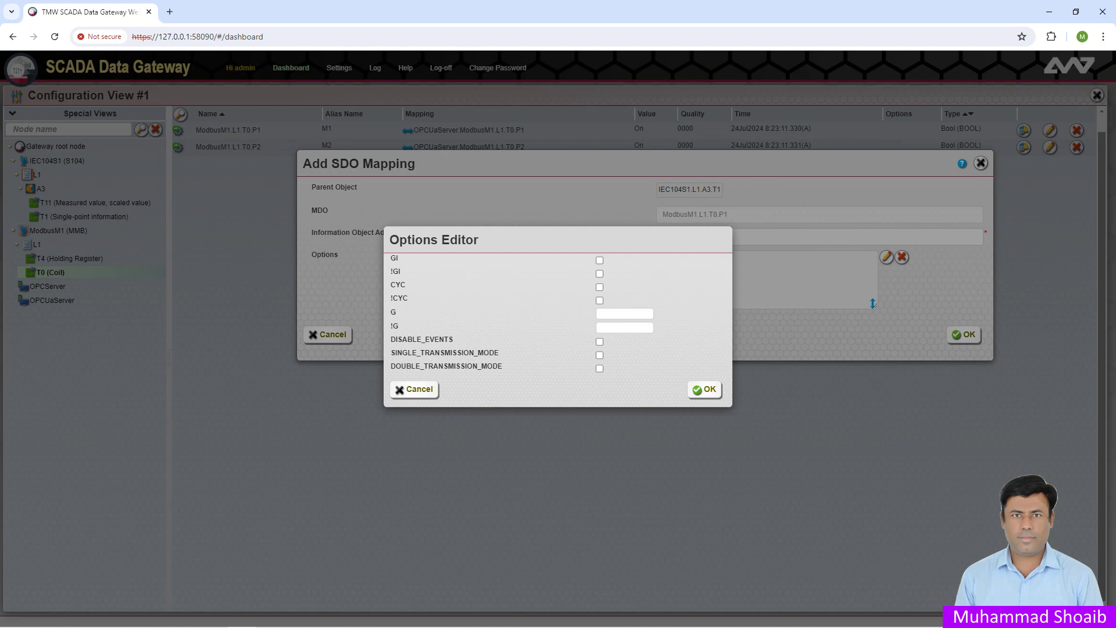
pyautogui.click(414, 389)
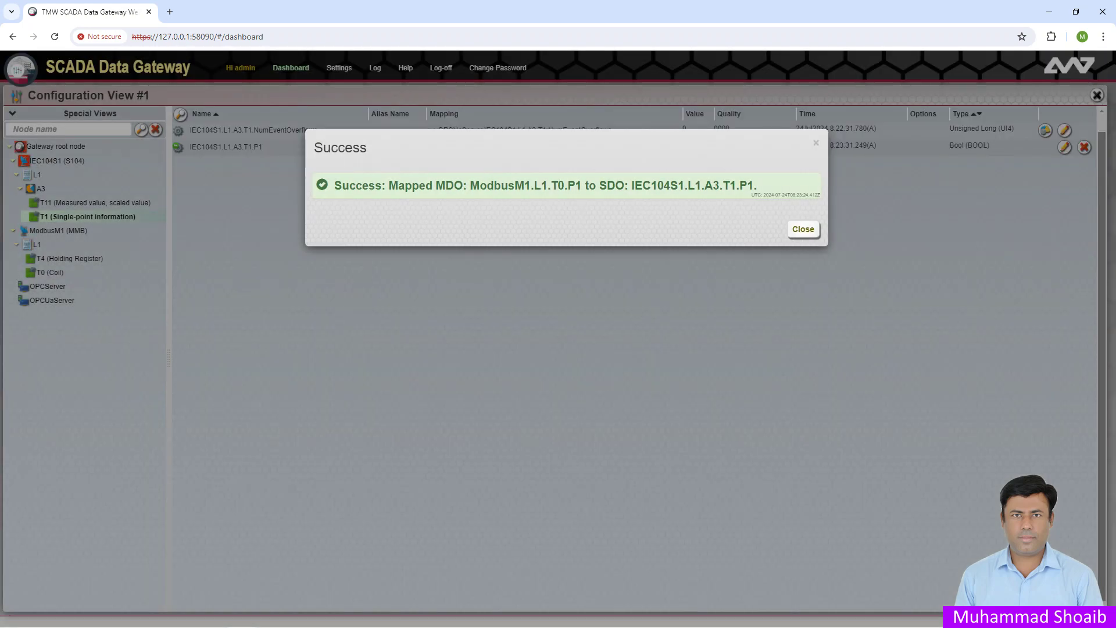
pyautogui.moveTo(389, 186); pyautogui.dragTo(463, 185)
pyautogui.moveTo(599, 186); pyautogui.dragTo(625, 186)
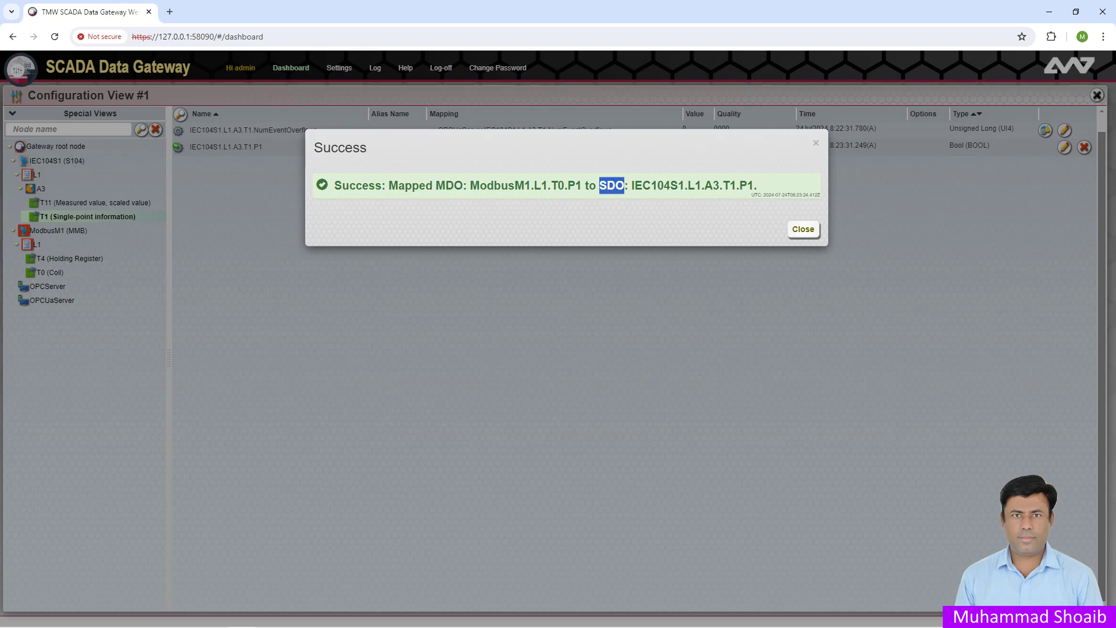
pyautogui.click(624, 186)
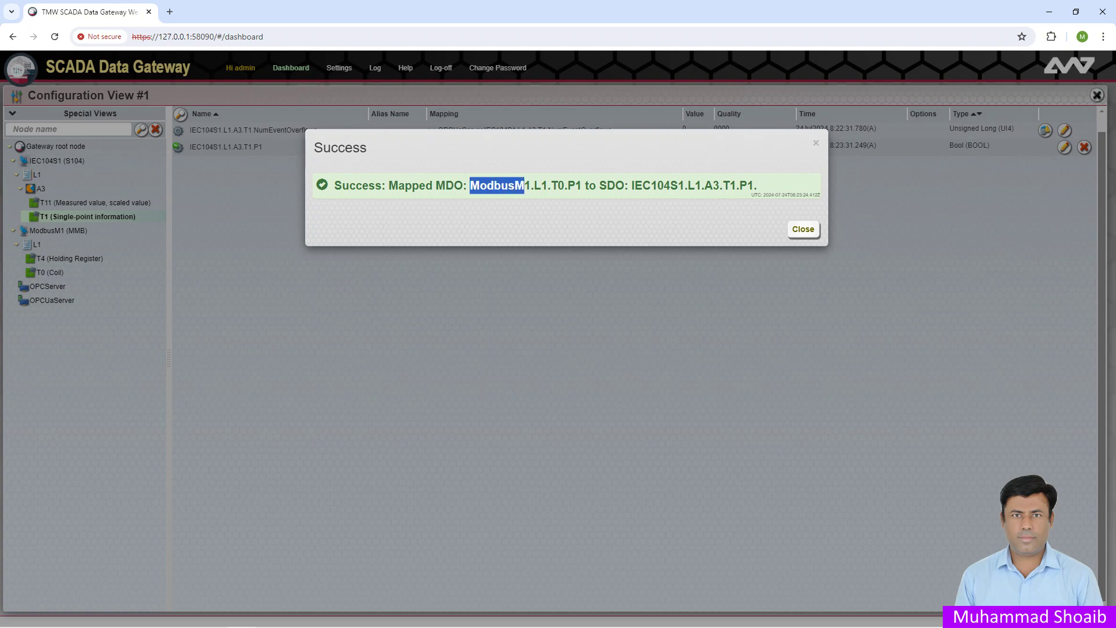
pyautogui.moveTo(632, 184); pyautogui.dragTo(701, 185)
pyautogui.click(803, 229)
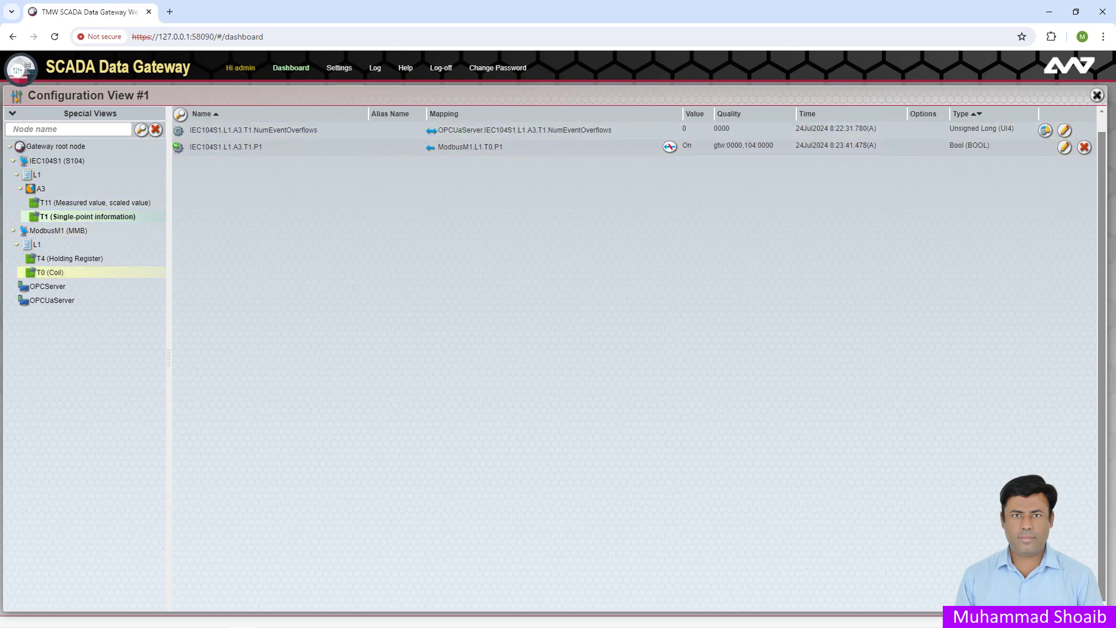
# Step: Map the Modbus coil ModbusM1.L1.T0.P2 to T1 of sector A3 with information object address 2
pyautogui.click(50, 272)
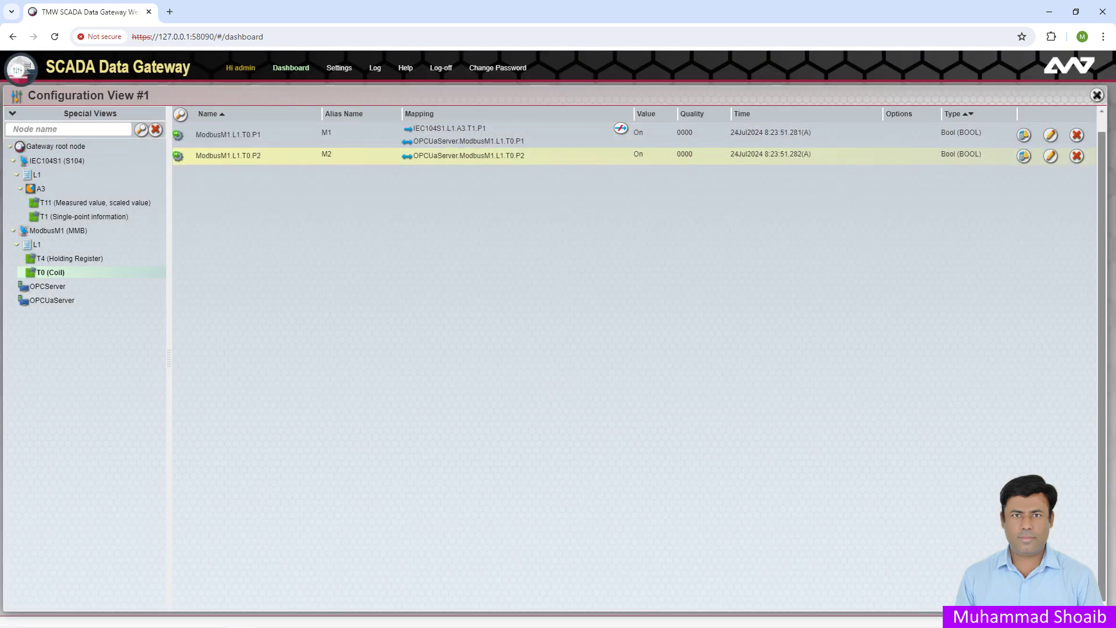
pyautogui.moveTo(228, 155); pyautogui.dragTo(76, 216)
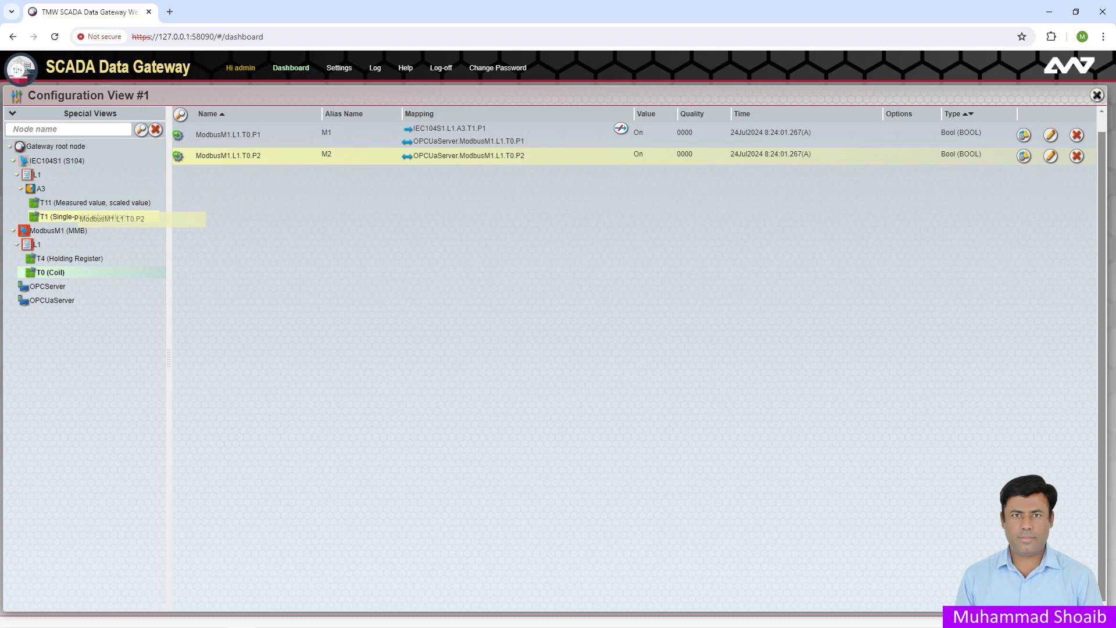
pyautogui.moveTo(78, 216); pyautogui.dragTo(75, 218)
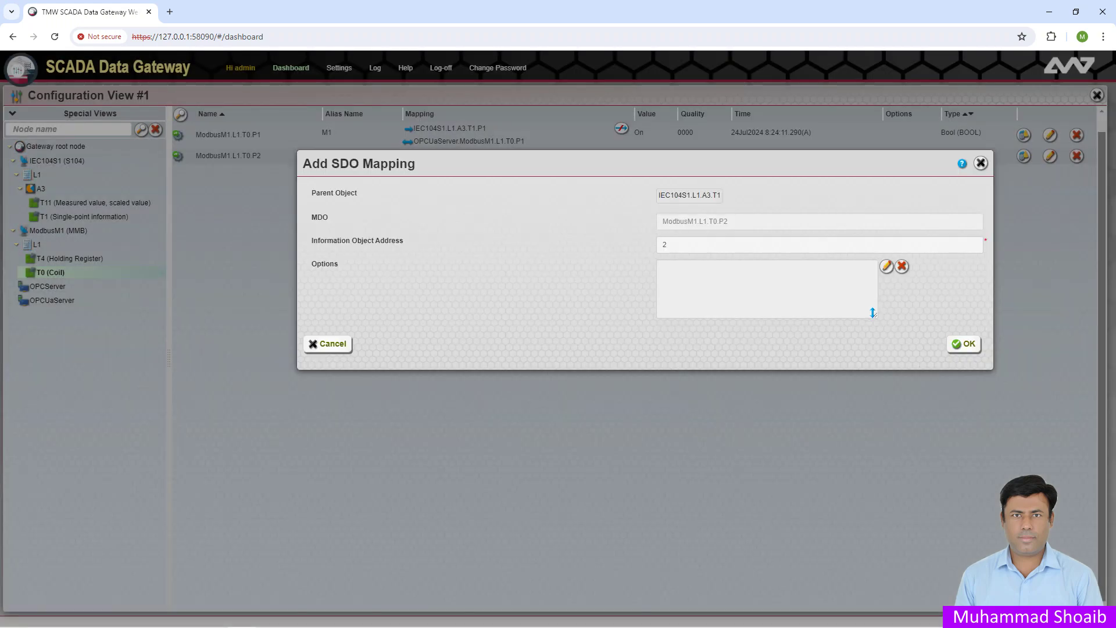
pyautogui.click(963, 344)
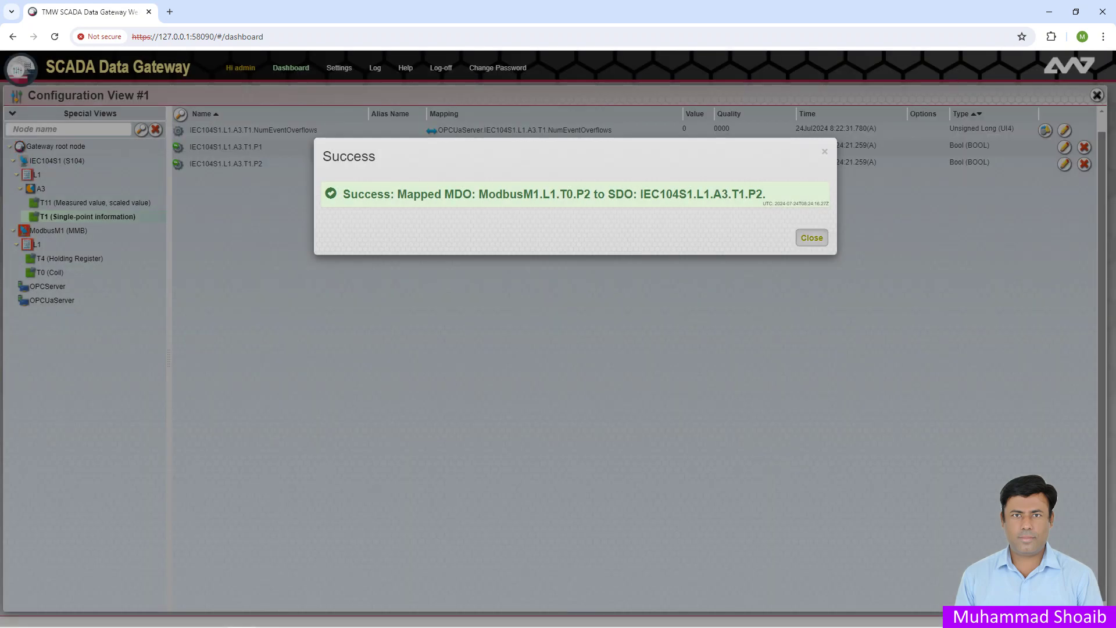
pyautogui.click(811, 237)
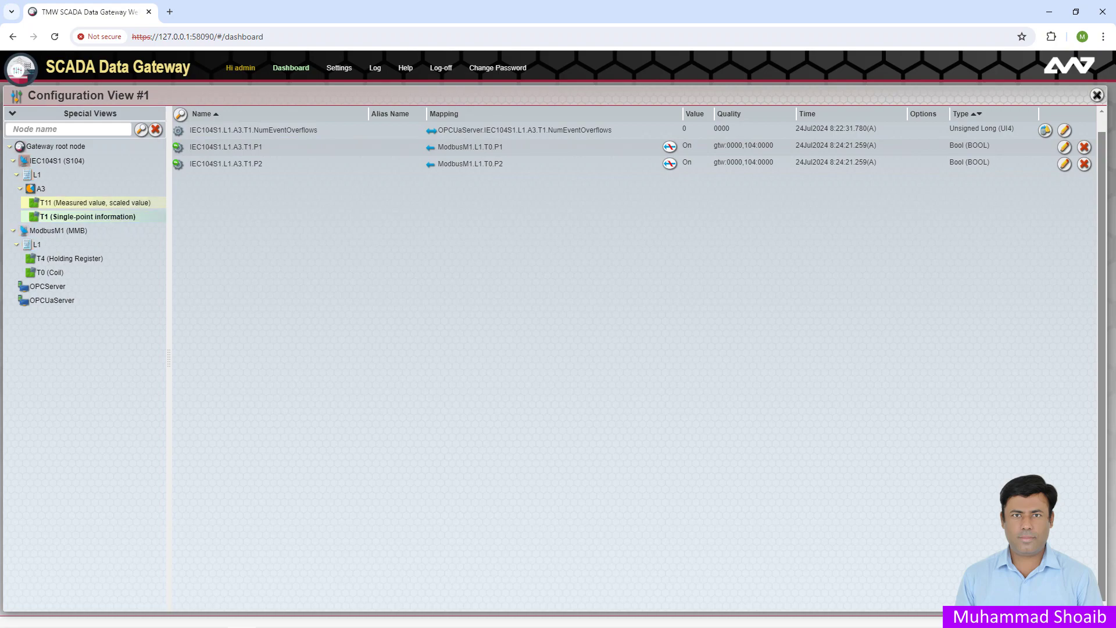
# Step: Map the holding register ModbusM1.L1.T4.P1 to T11 of sector A3 with information object address 1
pyautogui.click(71, 259)
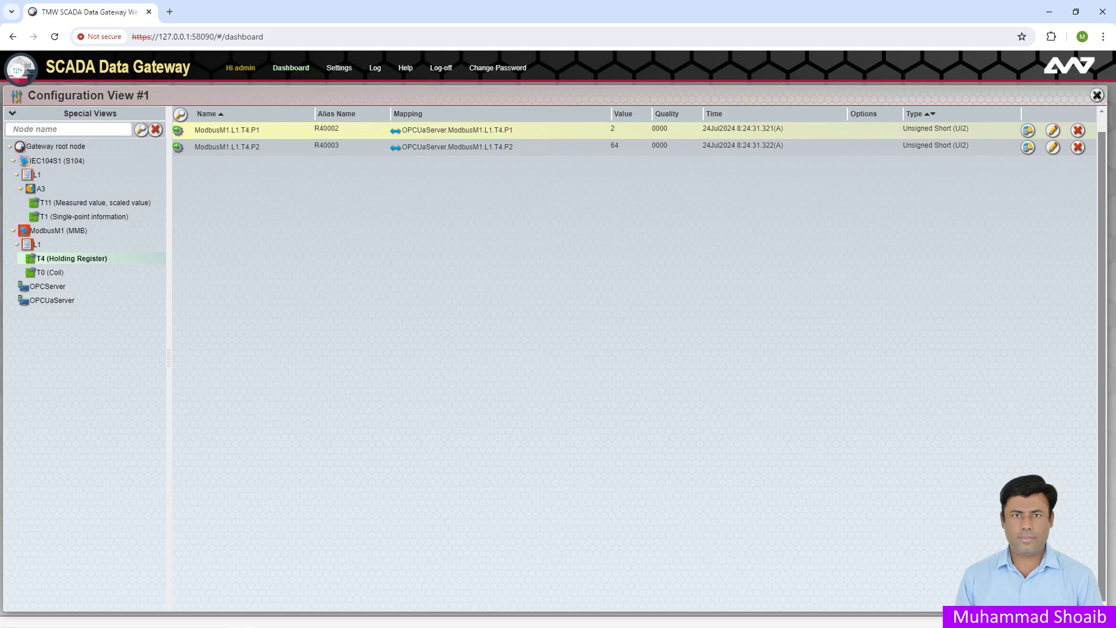
pyautogui.moveTo(226, 130); pyautogui.dragTo(84, 201)
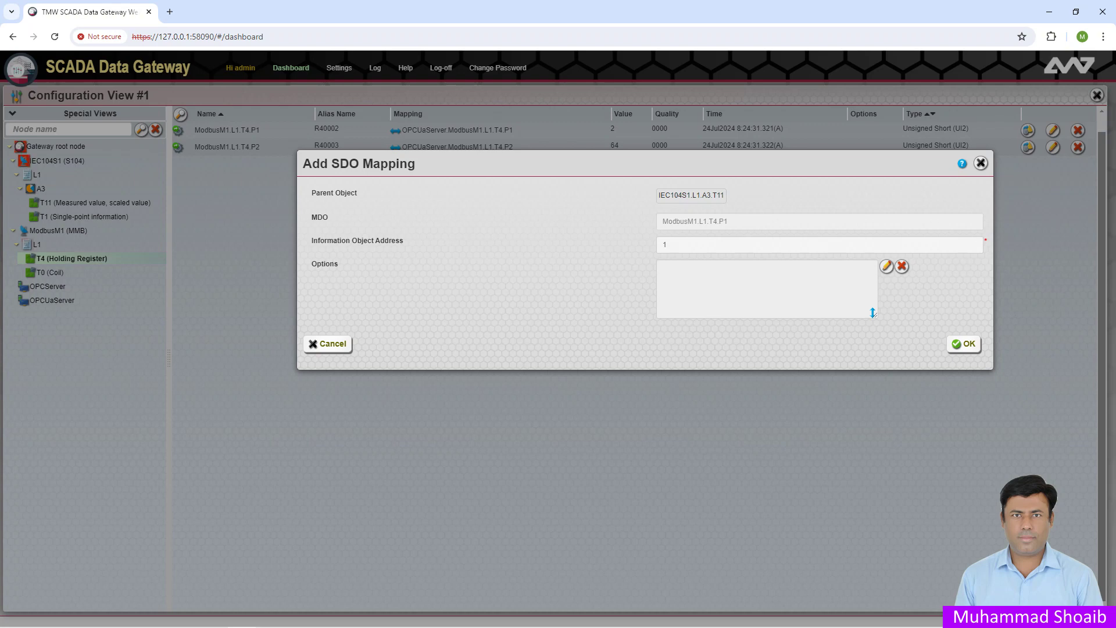
pyautogui.click(963, 344)
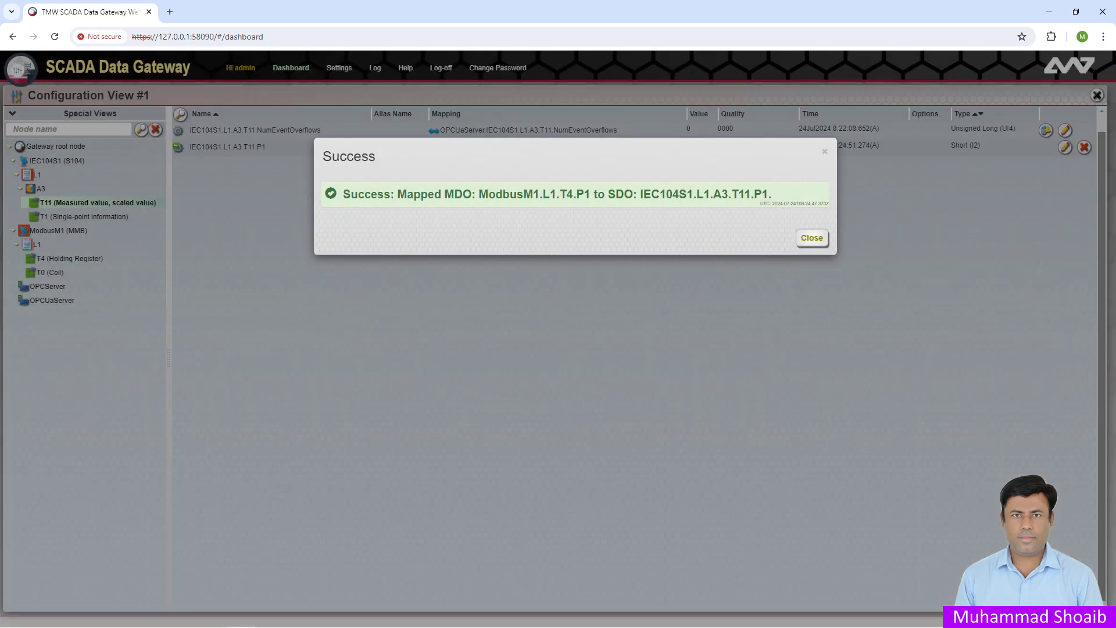
pyautogui.click(813, 237)
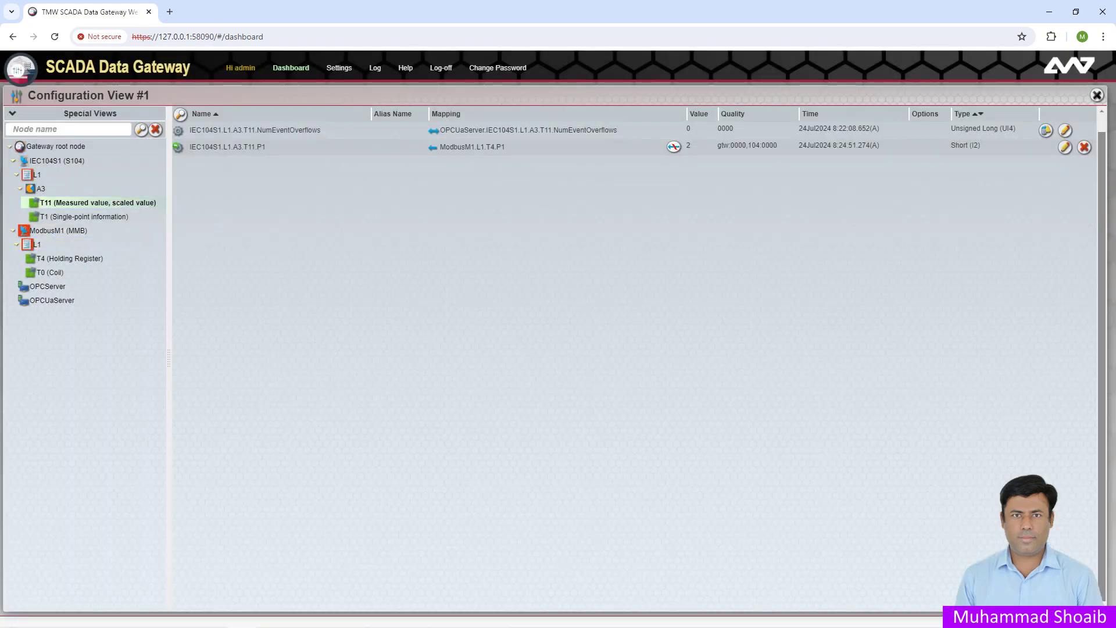
# Step: Map the holding register ModbusM1.L1.T4.P2 to T11 of sector A3 with information object address 2
pyautogui.click(70, 258)
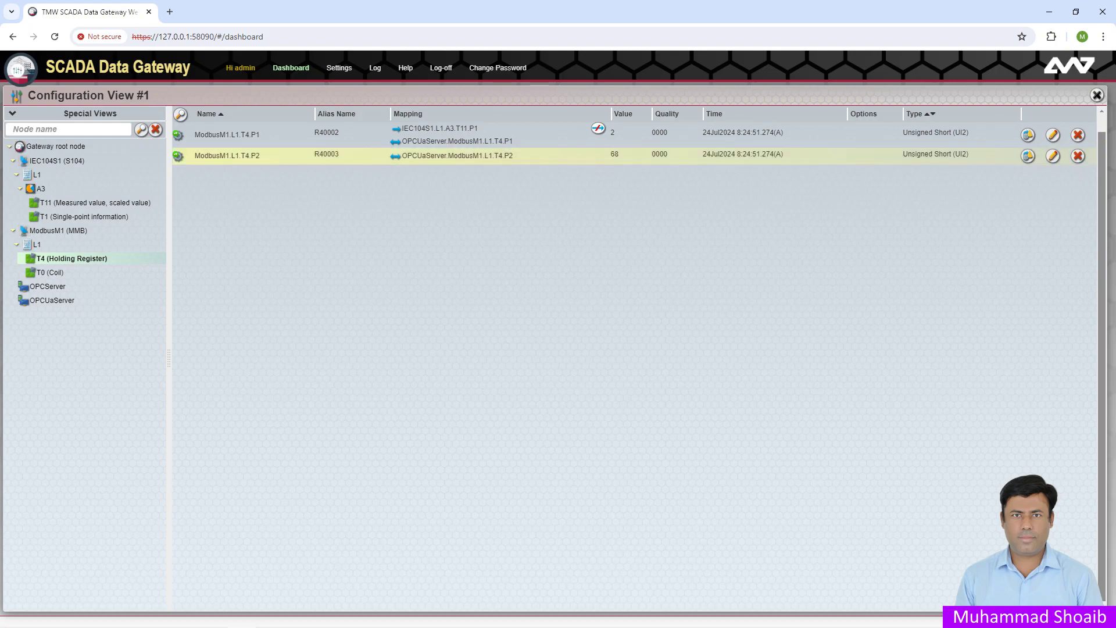
pyautogui.moveTo(227, 155); pyautogui.dragTo(90, 203)
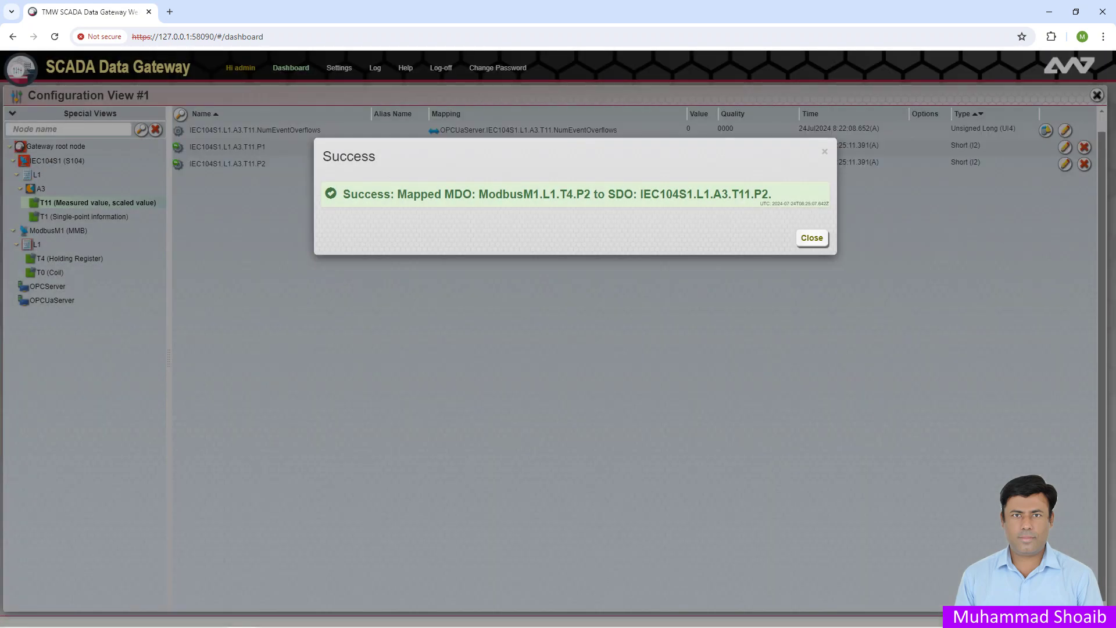
pyautogui.click(812, 238)
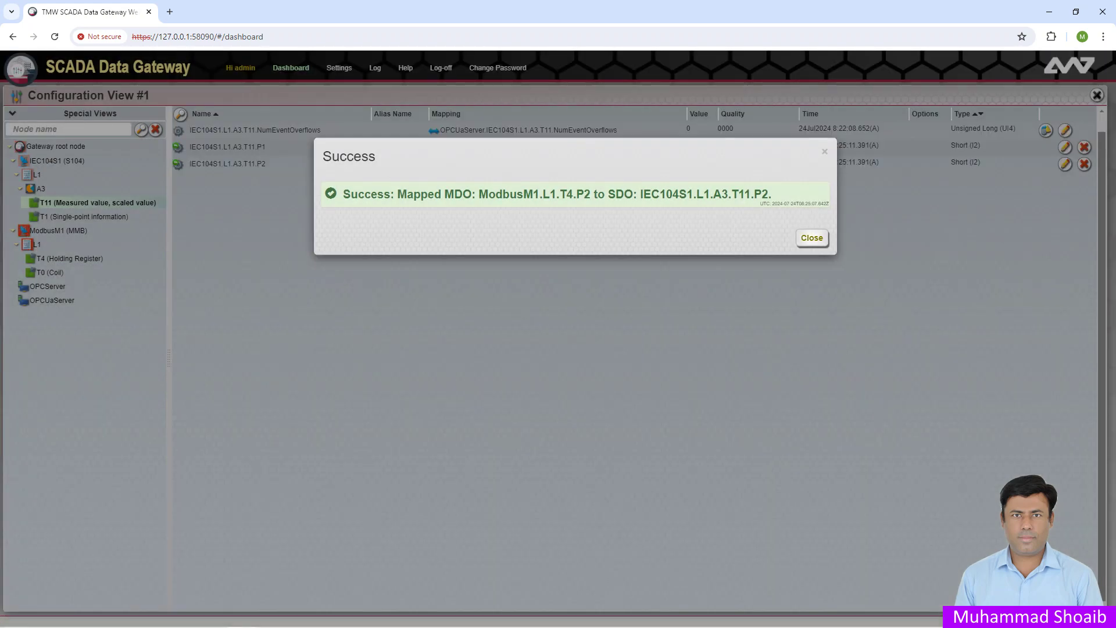
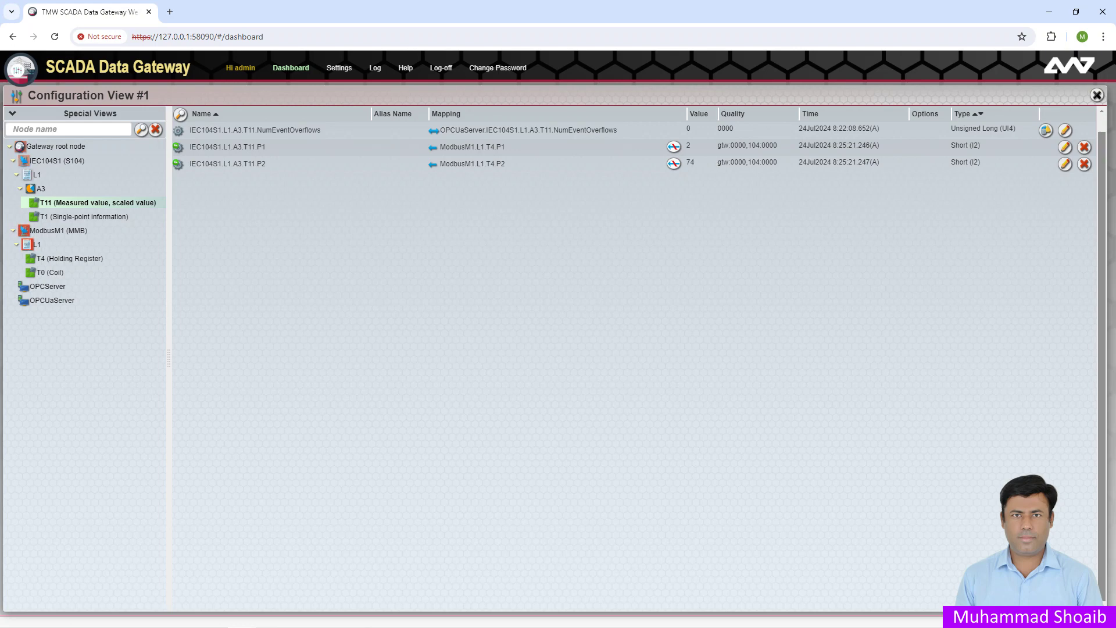
# Step: Remove the mappings of coils T0.P1 and T0.P2 to IEC104S1.L1.A3.T1.P10 and IEC104S1.L1.A3.T1.P11
pyautogui.click(50, 272)
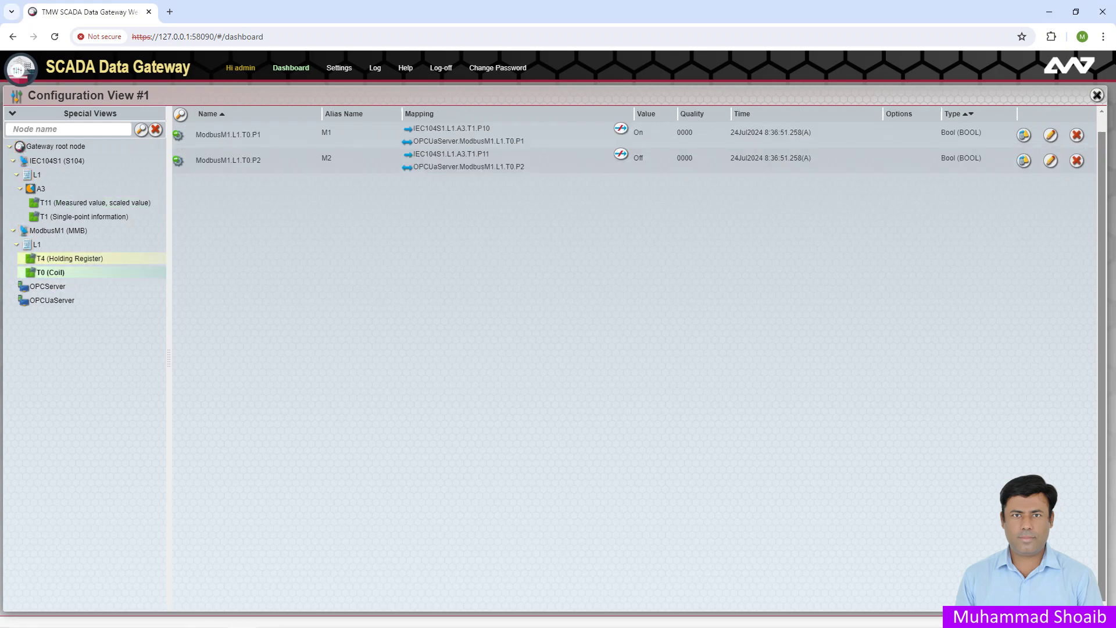
pyautogui.click(69, 259)
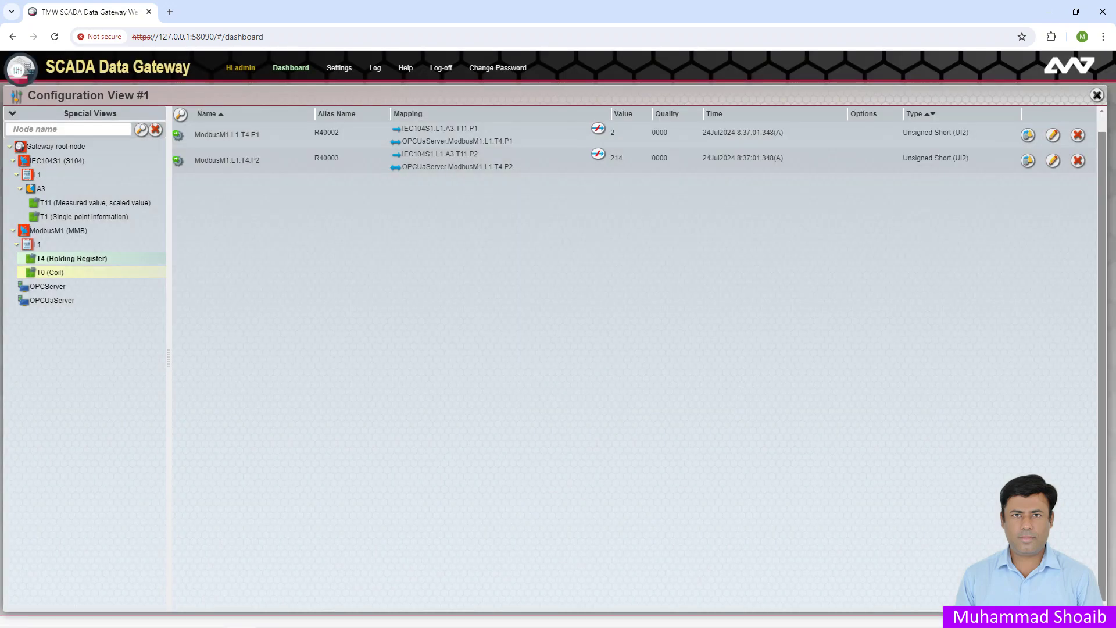
pyautogui.click(50, 272)
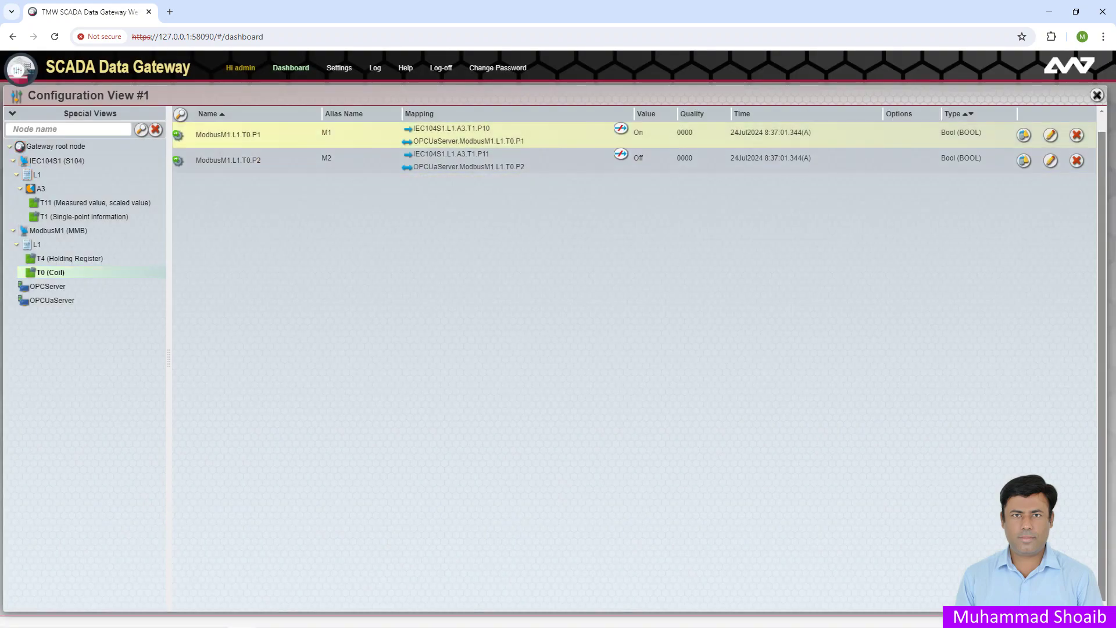
pyautogui.click(620, 128)
pyautogui.click(793, 220)
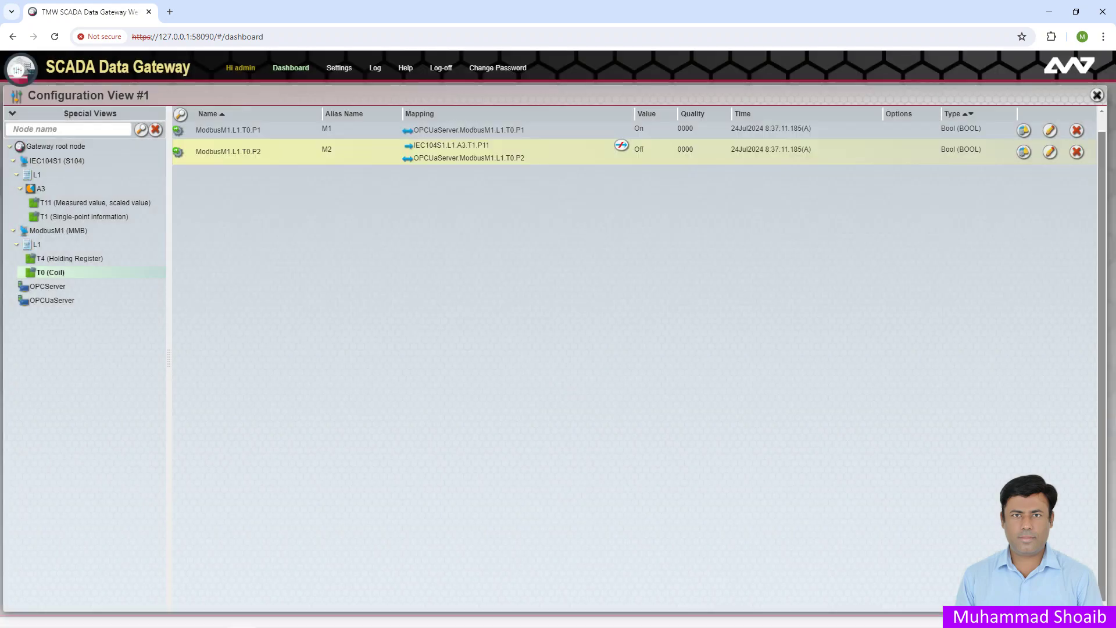
pyautogui.click(621, 144)
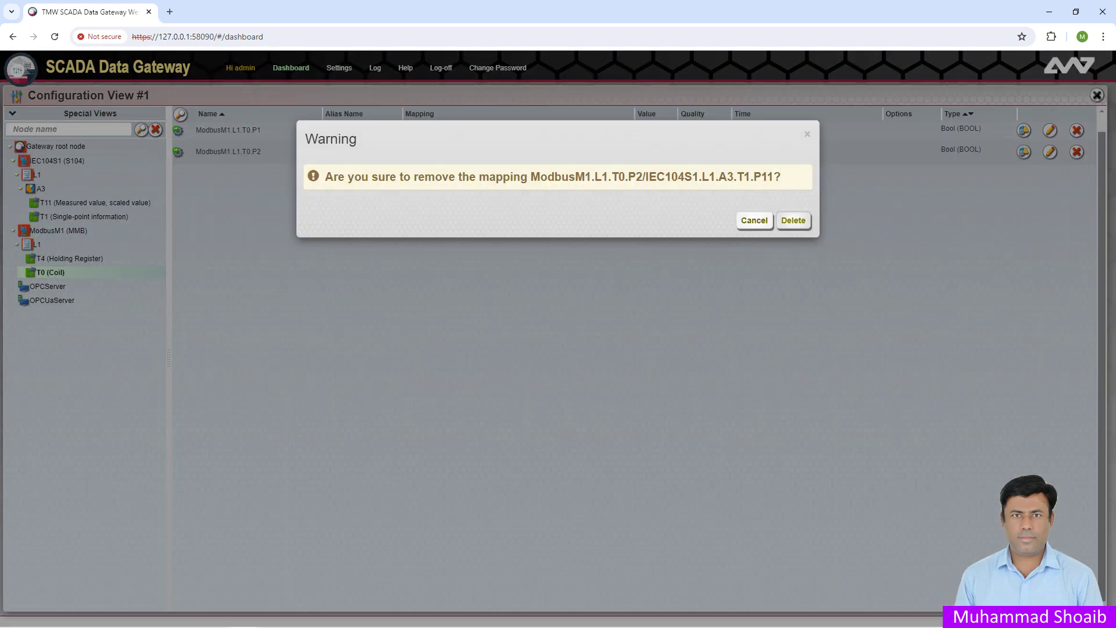
pyautogui.click(793, 220)
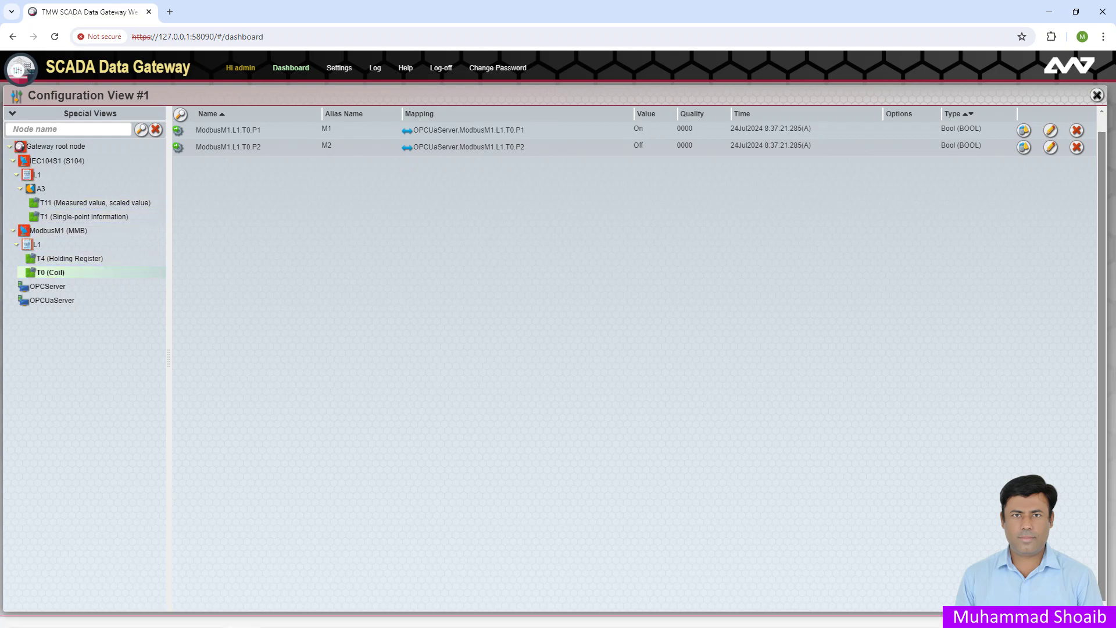
# Step: Map the Modbus coil ModbusM1.L1.T0.P1 to T1 of sector A3 with information object address 10
pyautogui.moveTo(177, 179); pyautogui.dragTo(87, 220)
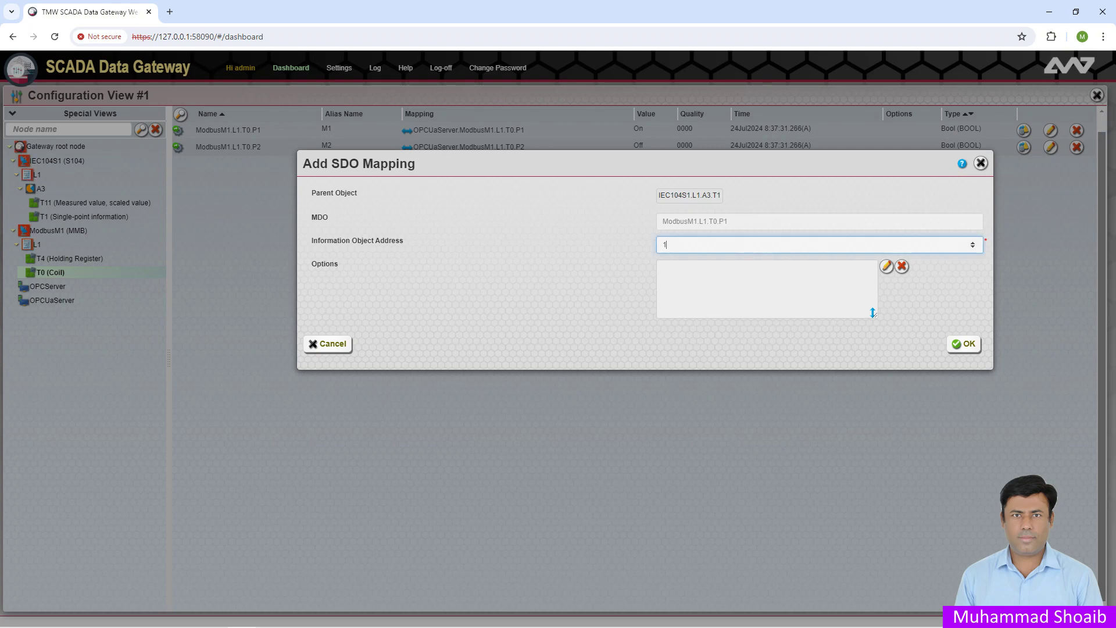
pyautogui.press('Return')
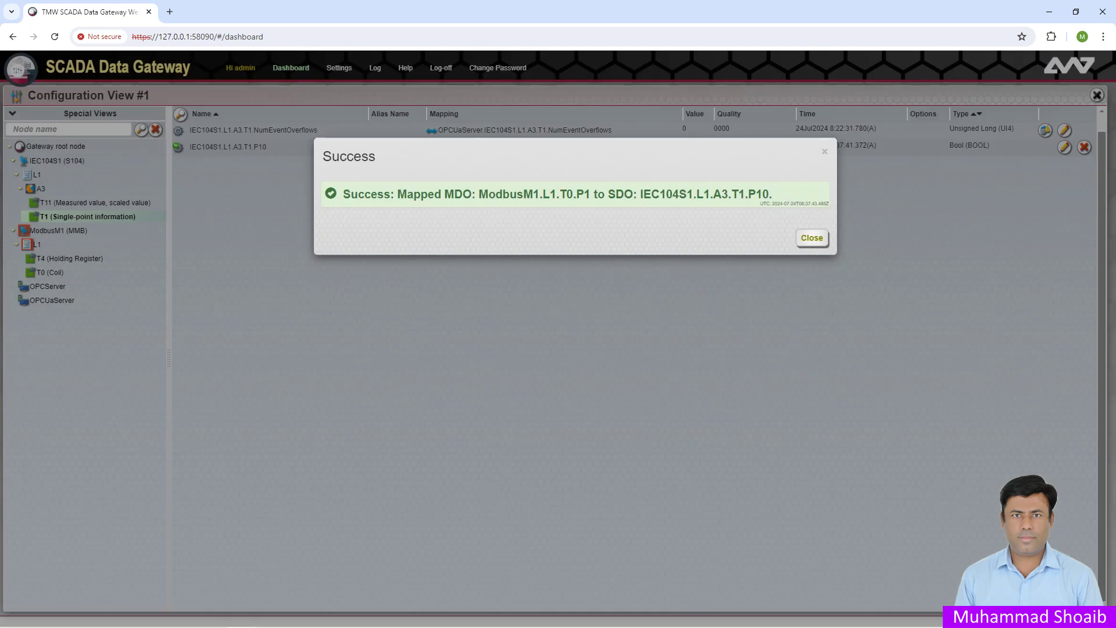
# Step: Map the Modbus coil ModbusM1.L1.T0.P2 to T1 of sector A3 with information object address 11
pyautogui.click(812, 238)
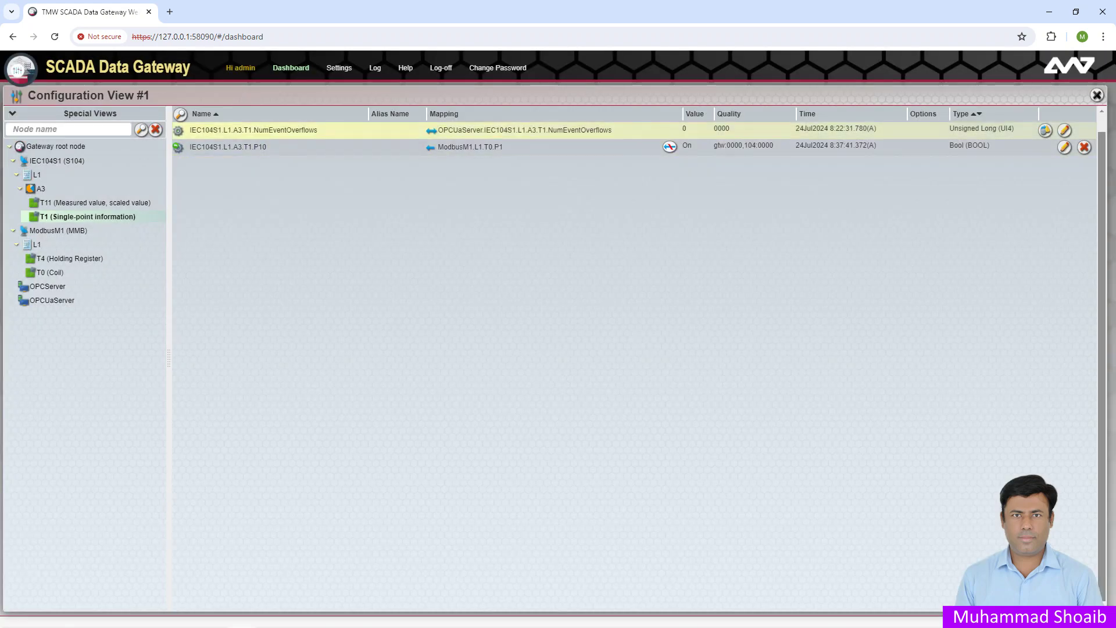
pyautogui.click(50, 272)
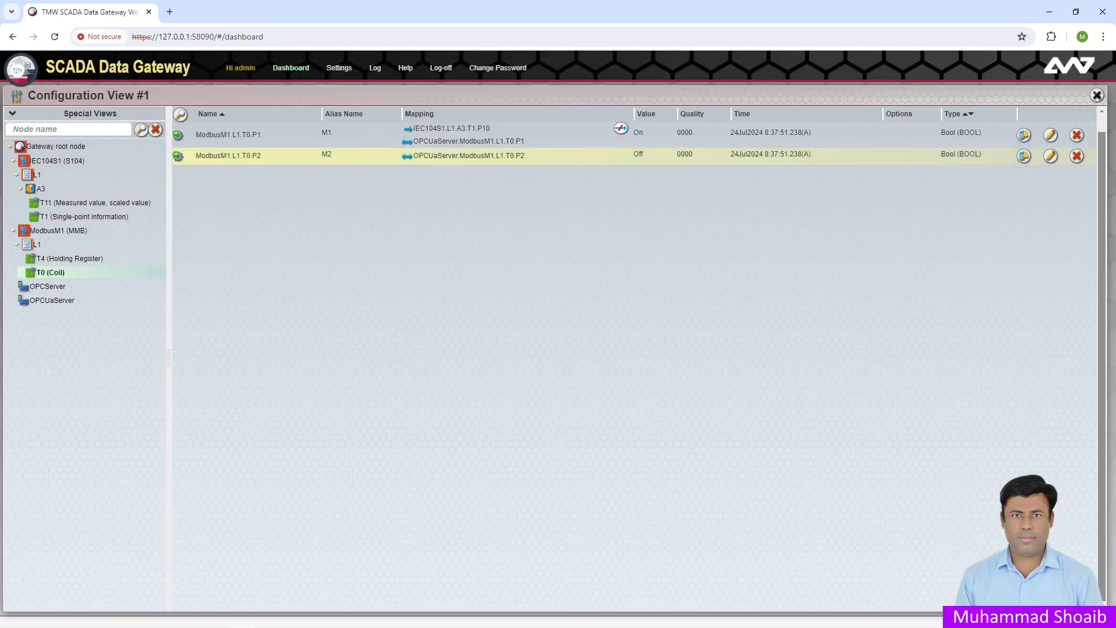
pyautogui.moveTo(228, 155); pyautogui.dragTo(46, 219)
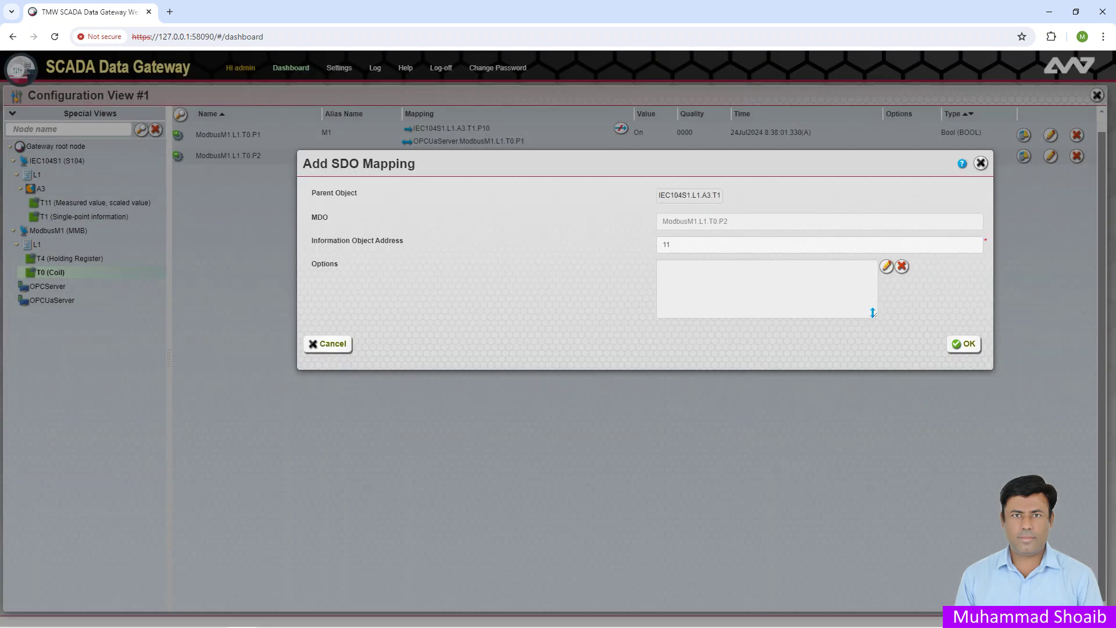
pyautogui.click(963, 344)
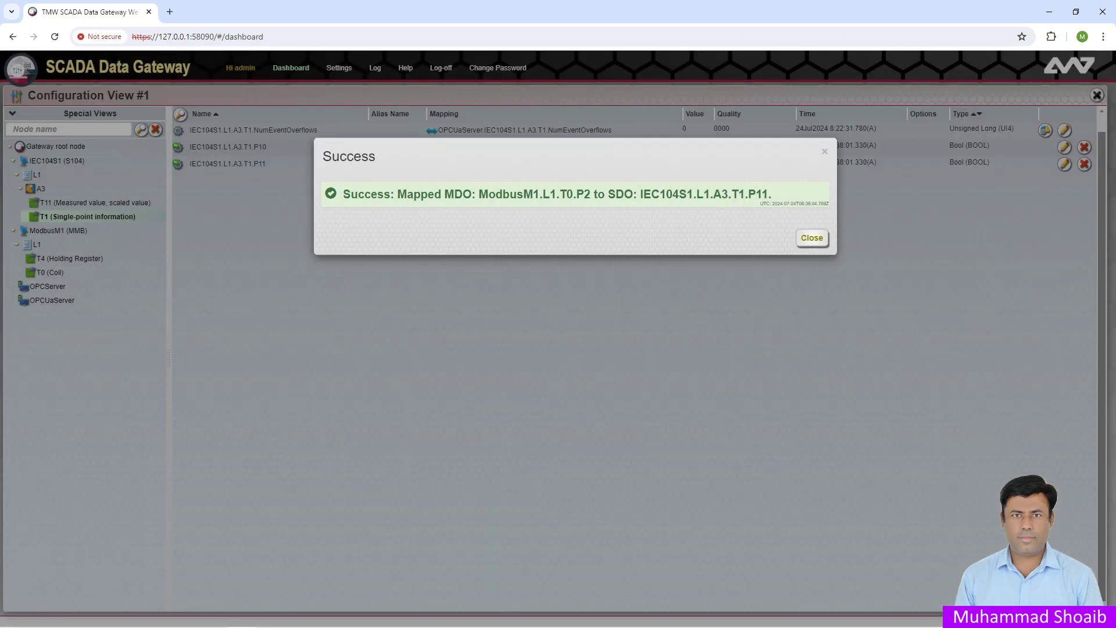
pyautogui.click(811, 237)
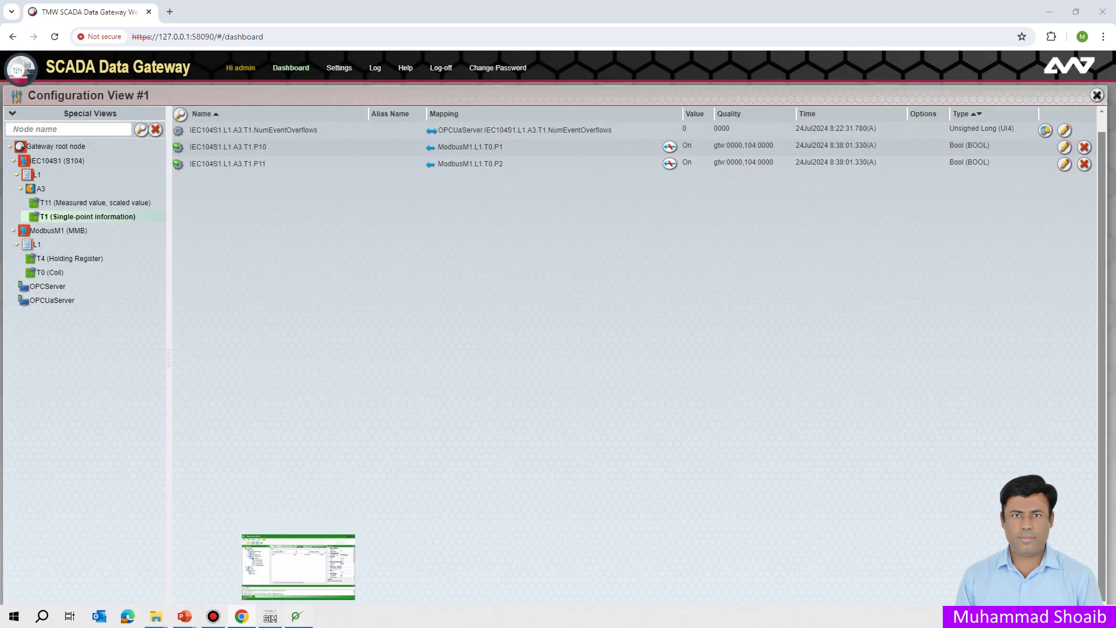
# Step: Switch to Axon Test and review the IP address and port of its TCP connection
pyautogui.click(298, 616)
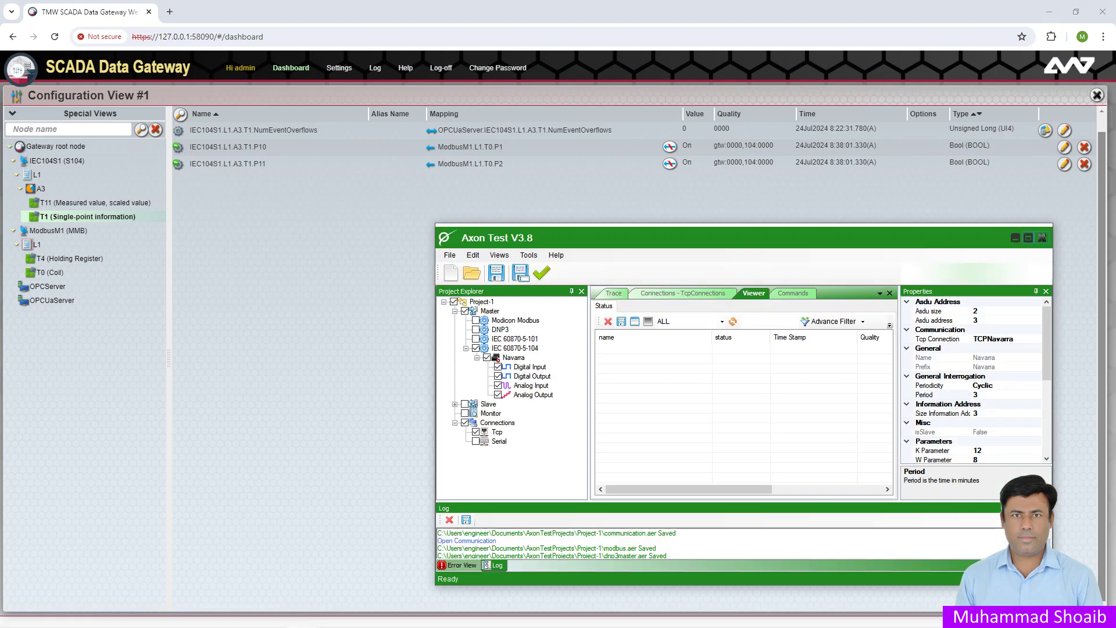
pyautogui.click(496, 432)
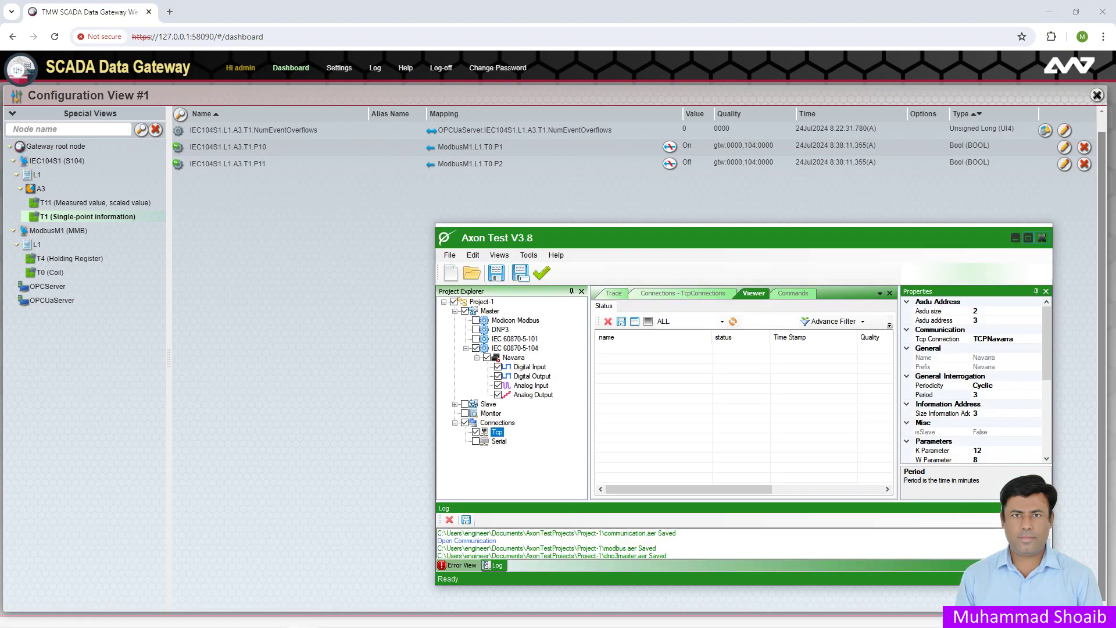
pyautogui.doubleClick(497, 432)
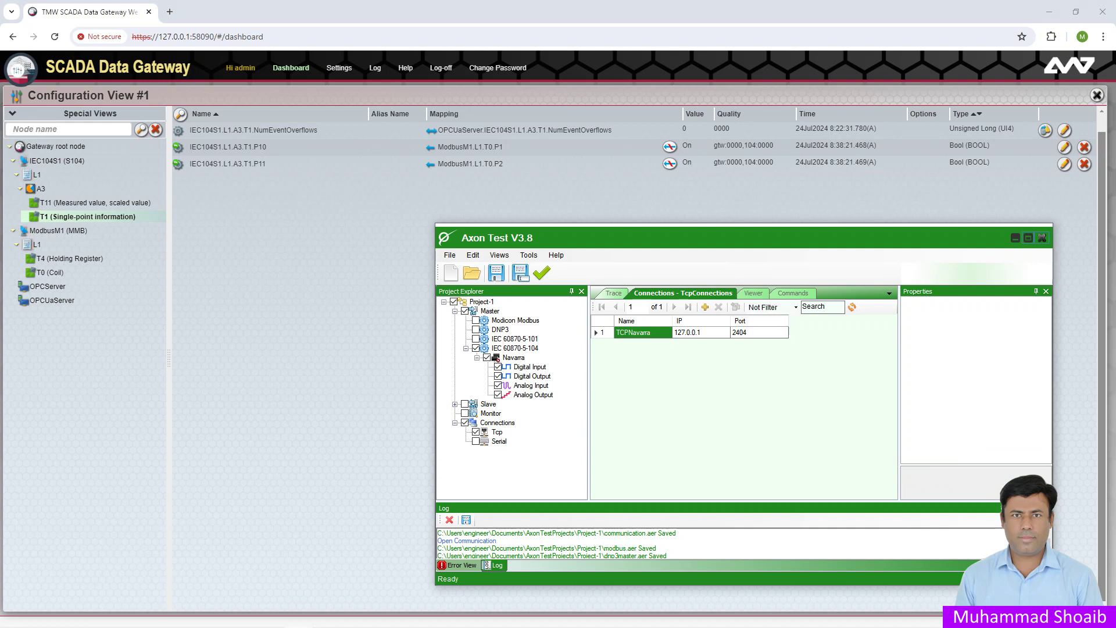
# Step: Run the Navarra IEC 60870-5-104 master device and examine points 10 and 11 in the viewer
pyautogui.click(753, 293)
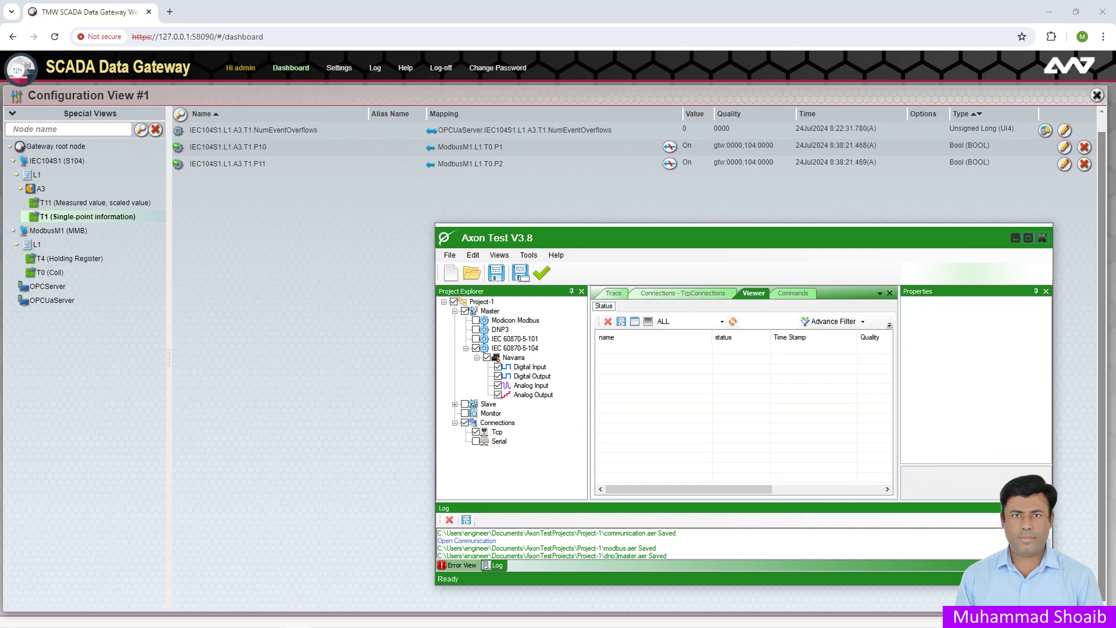
pyautogui.click(513, 356)
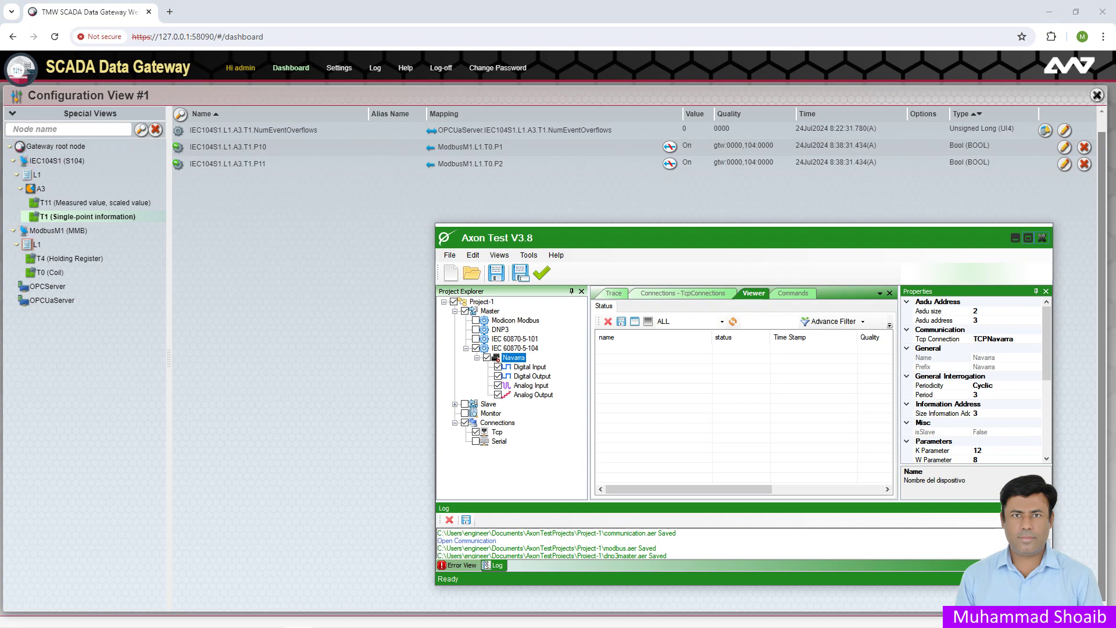
pyautogui.rightClick(510, 358)
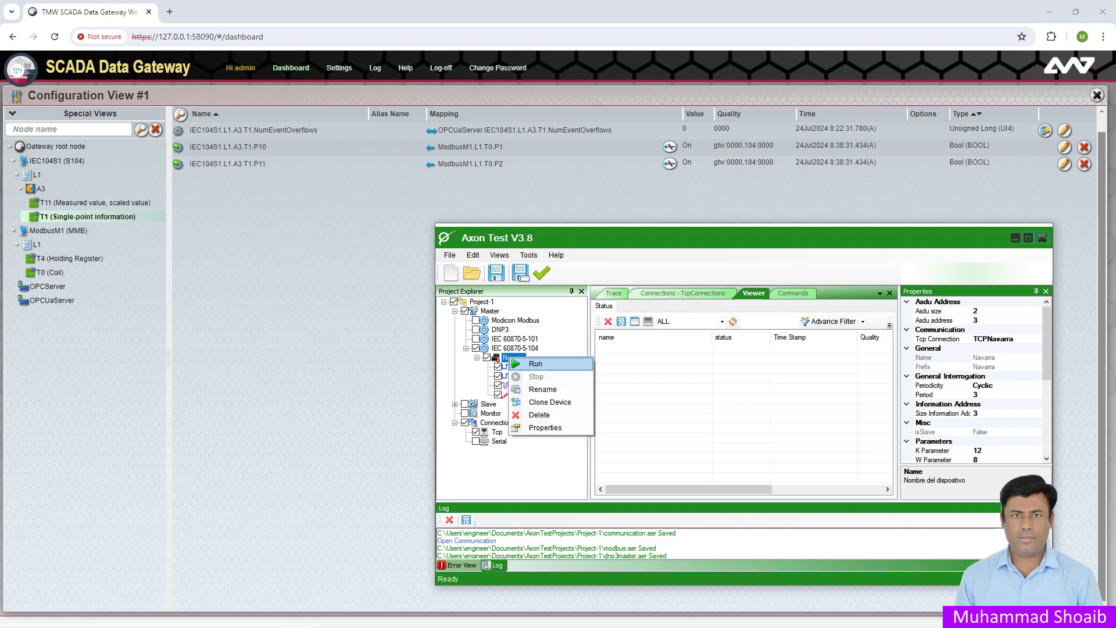
pyautogui.click(535, 363)
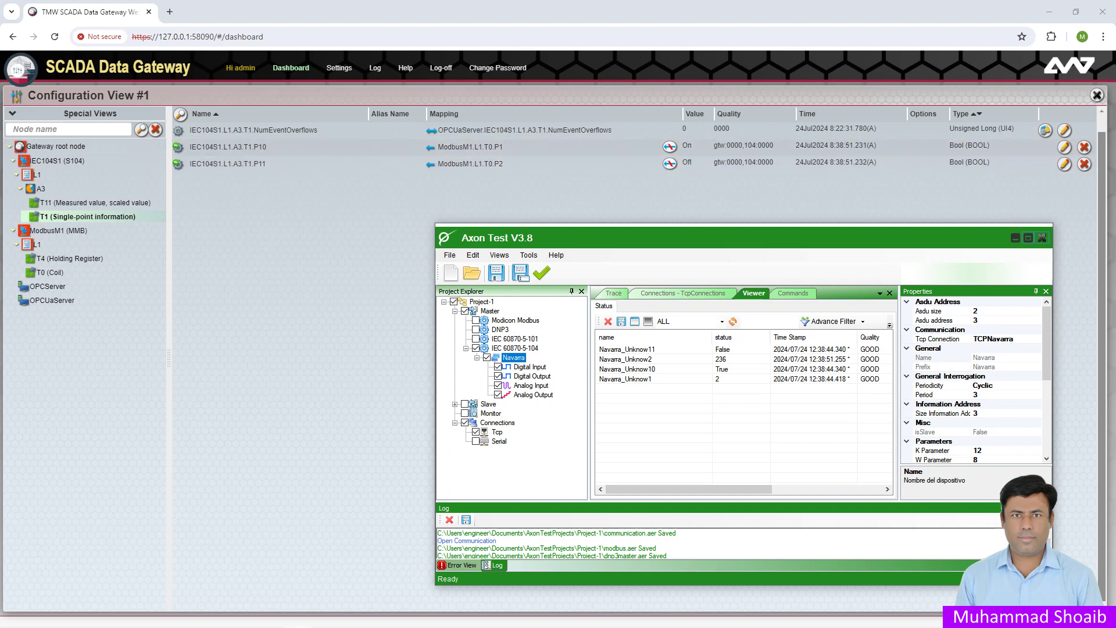
pyautogui.click(626, 369)
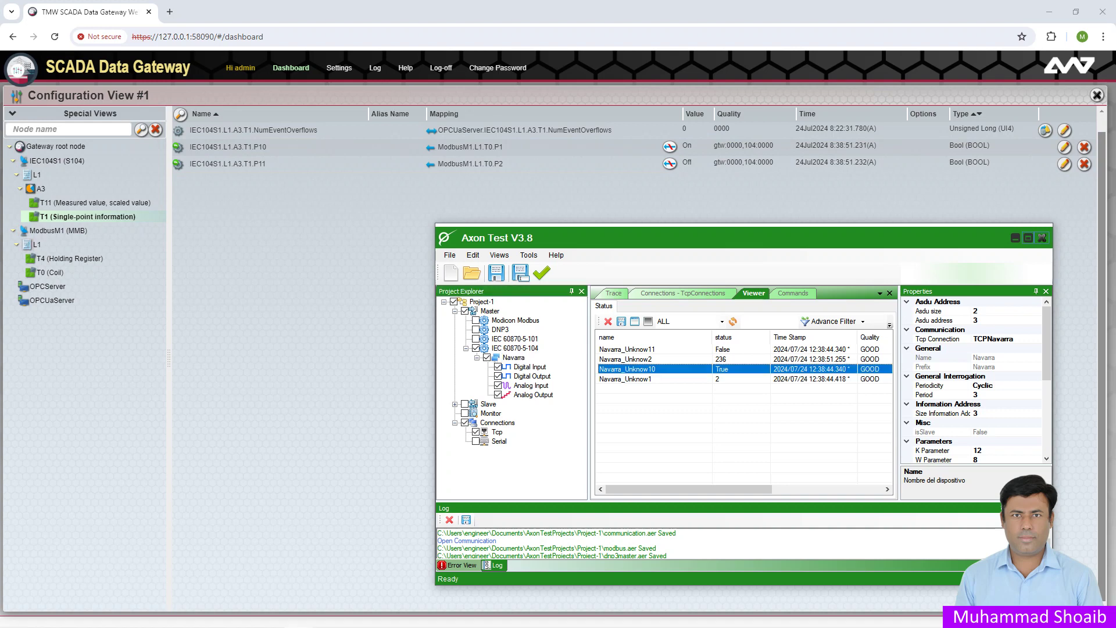
pyautogui.click(626, 349)
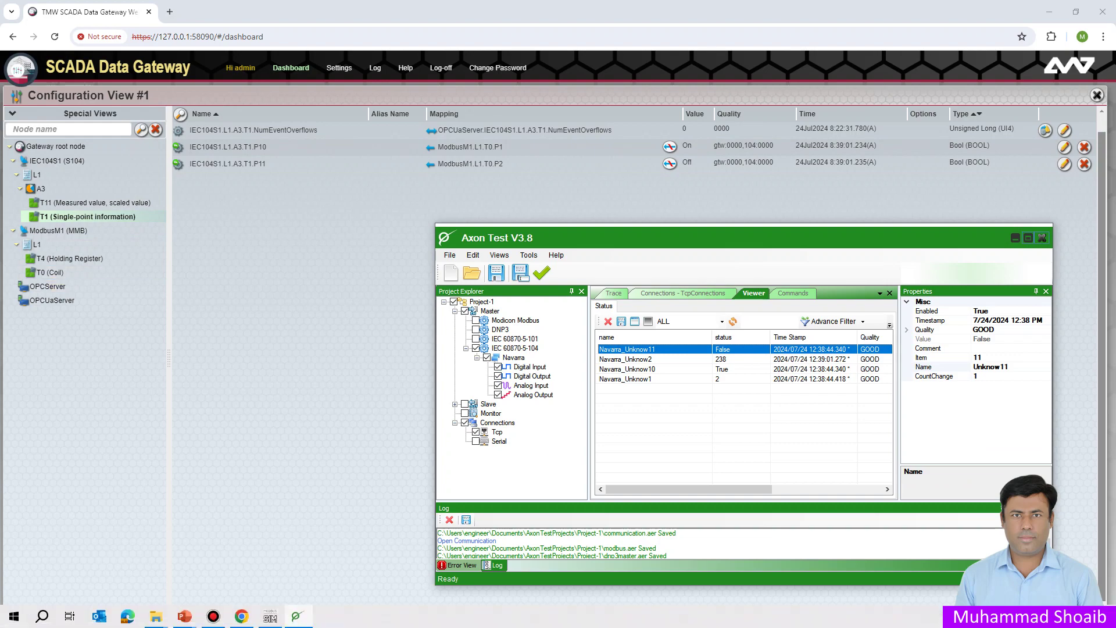
# Step: Bring up the ModSim32 simulator and arrange its window side by side with Axon Test
pyautogui.click(270, 616)
pyautogui.moveTo(668, 251); pyautogui.dragTo(396, 250)
pyautogui.moveTo(277, 250); pyautogui.dragTo(192, 322)
pyautogui.moveTo(743, 237)
pyautogui.mouseDown()
pyautogui.moveTo(718, 253)
pyautogui.moveTo(763, 243)
pyautogui.moveTo(754, 245)
pyautogui.mouseUp()
pyautogui.moveTo(534, 245); pyautogui.dragTo(542, 244)
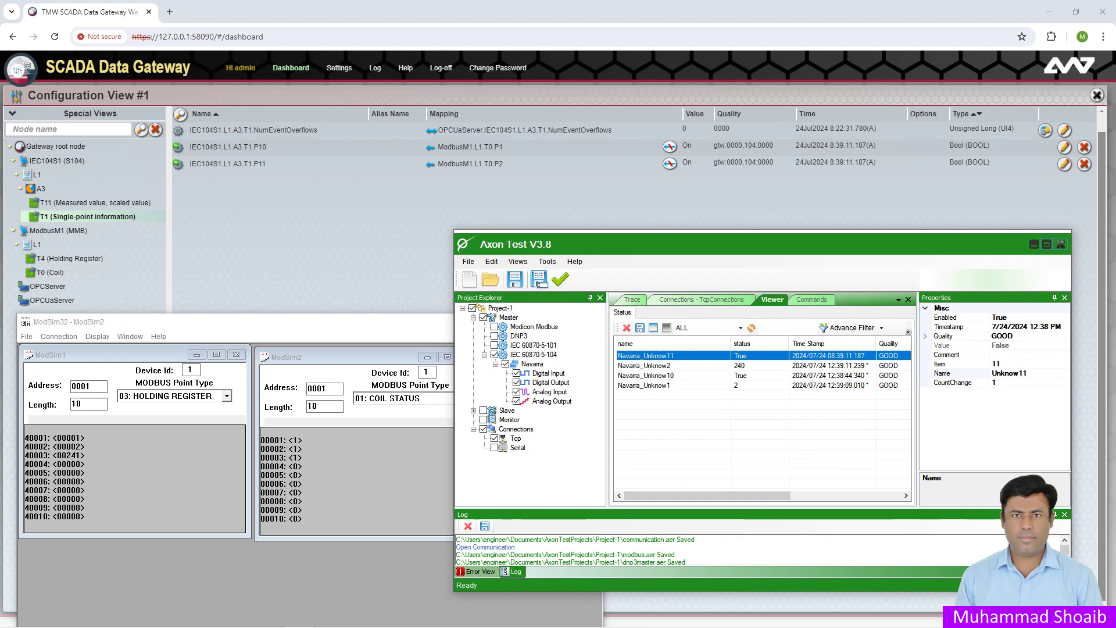
# Step: Compare the received values of points 1 and 2 with the ModSim32 registers, and examine the points' item numbers and binary data types
pyautogui.click(644, 385)
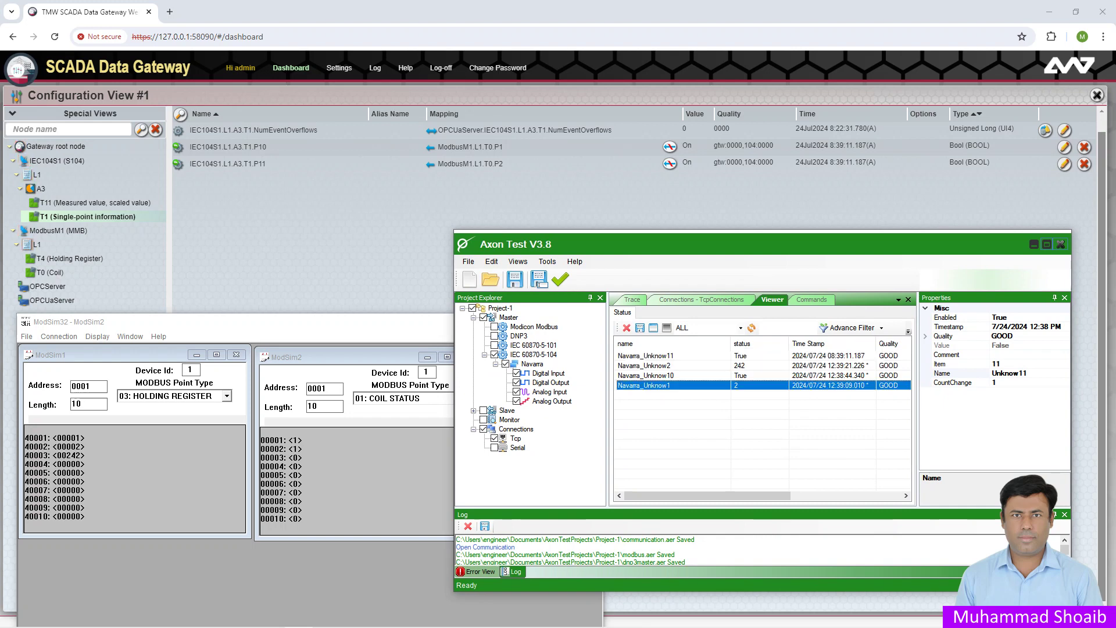
pyautogui.click(644, 365)
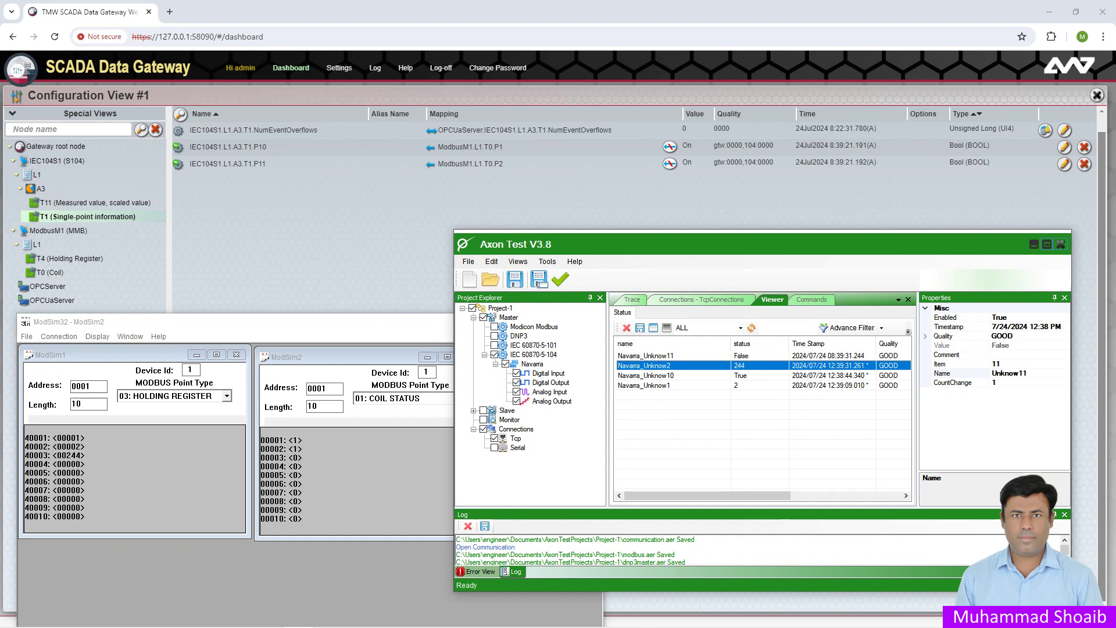
pyautogui.hotkey('alt', 'Tab')
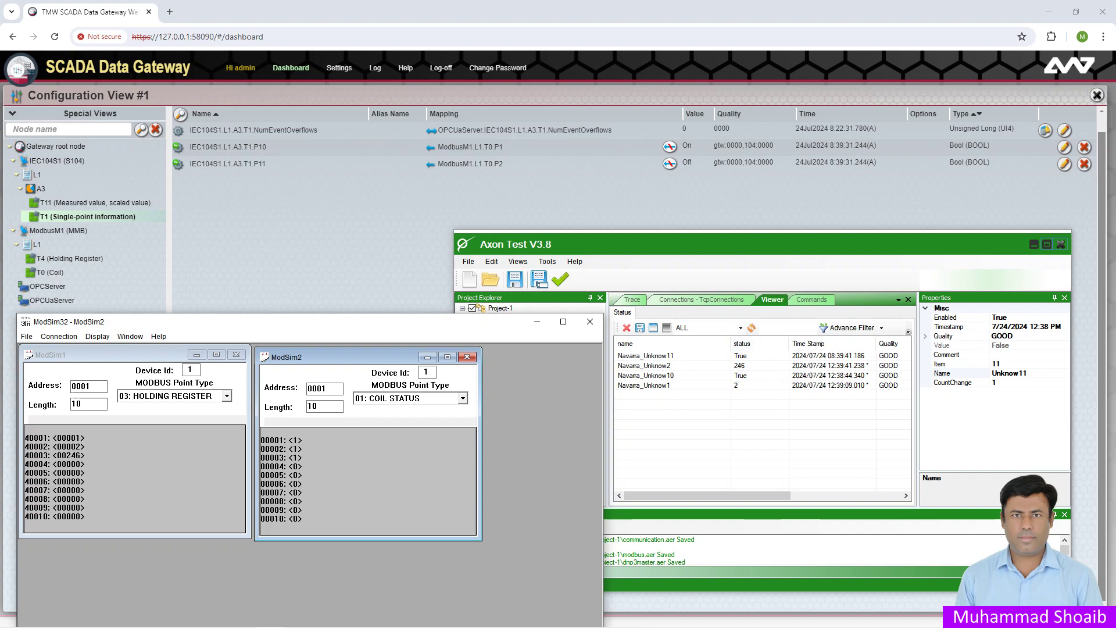
pyautogui.click(701, 365)
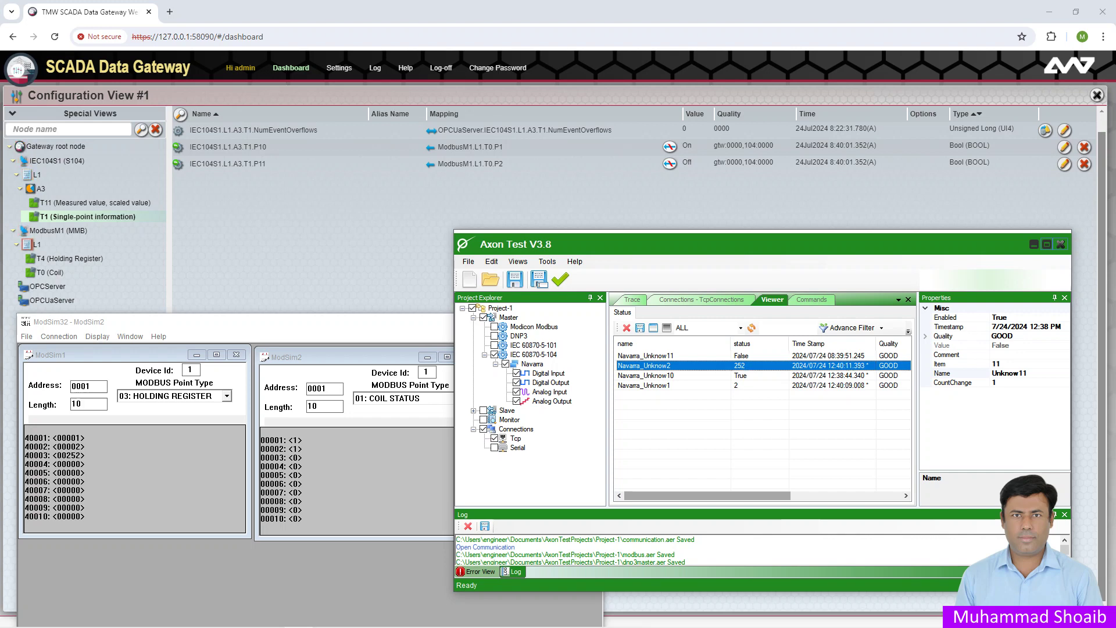
pyautogui.moveTo(707, 495); pyautogui.dragTo(778, 496)
pyautogui.hscroll(2, 763, 419)
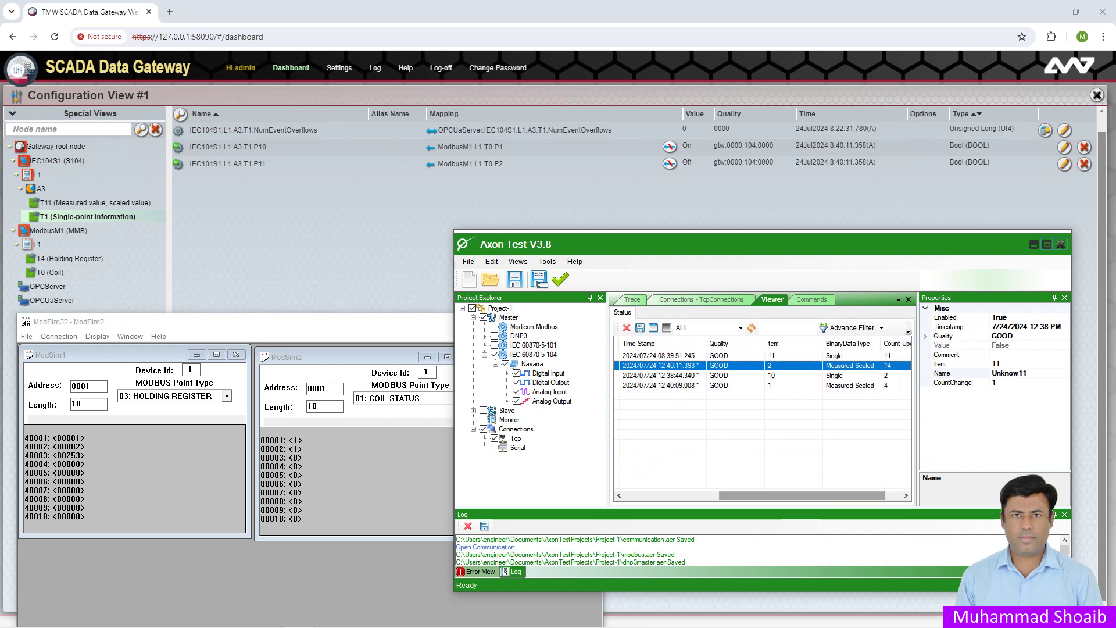